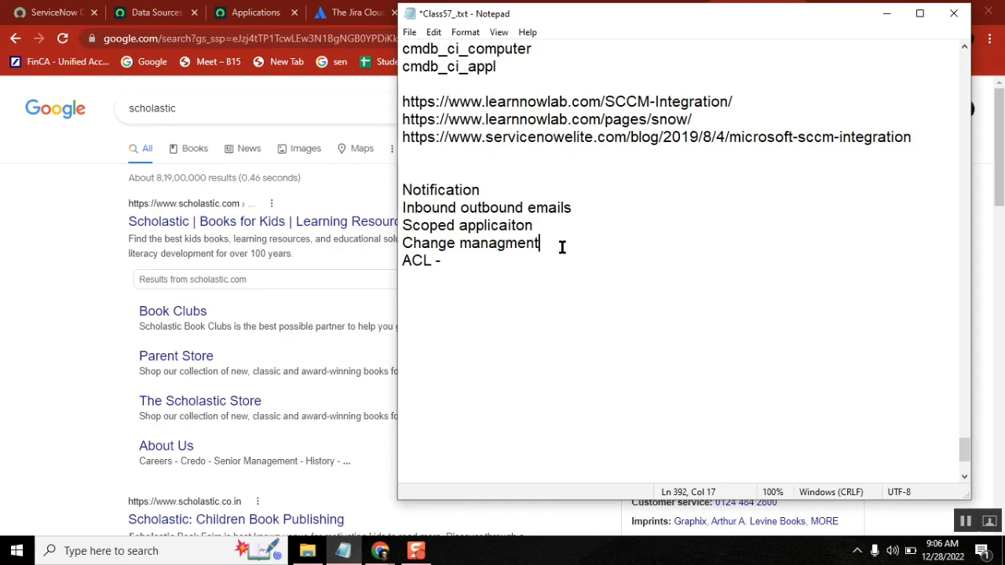
Close the browser's scholastic, Microsoft SCCM, servicenow sccm search and Jira Cloud platform REST API pages.
{"action": "left_click", "coordinate": [63, 222]}
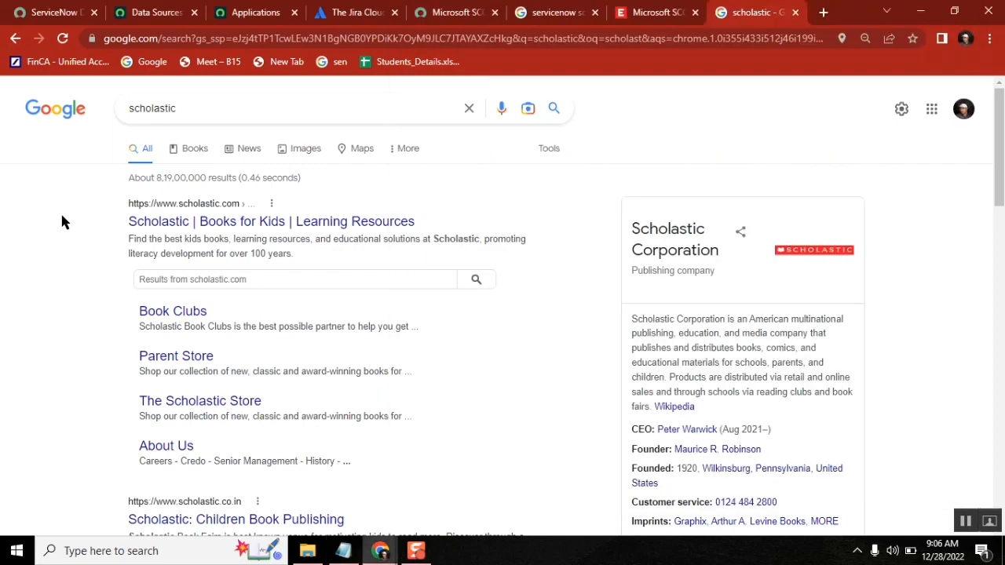
{"action": "left_click", "coordinate": [795, 12]}
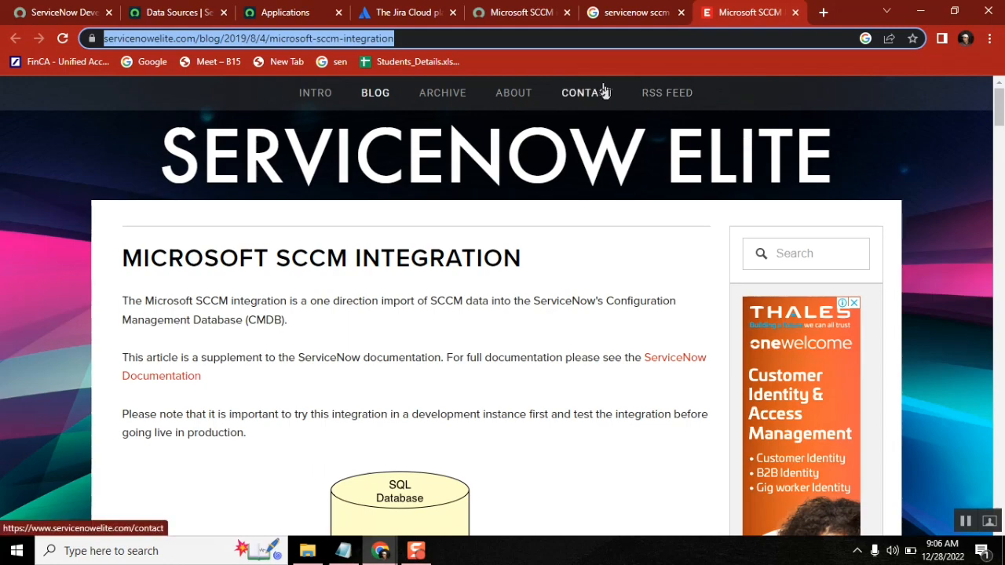
{"action": "left_click", "coordinate": [794, 13]}
{"action": "left_click", "coordinate": [795, 12]}
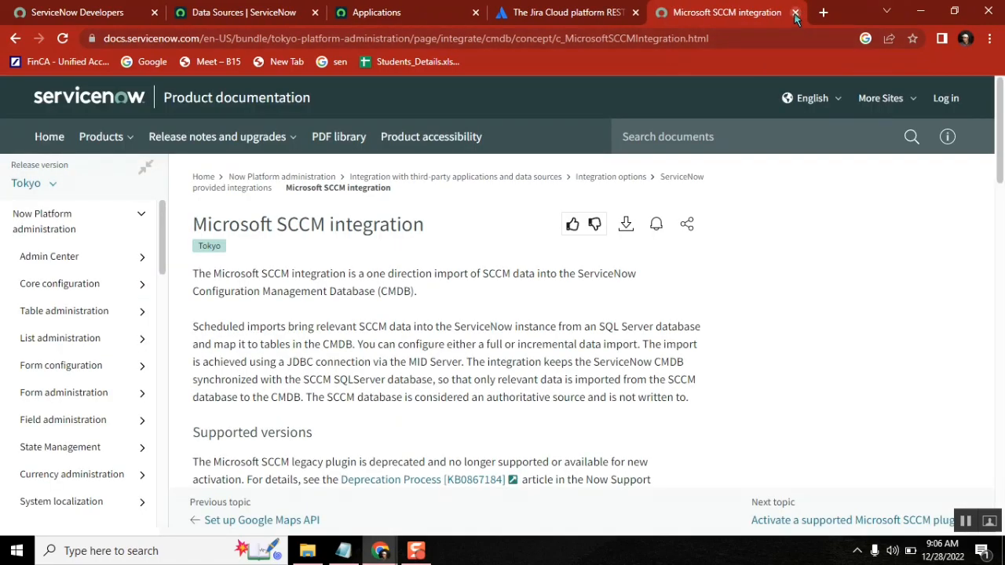
{"action": "left_click", "coordinate": [795, 12]}
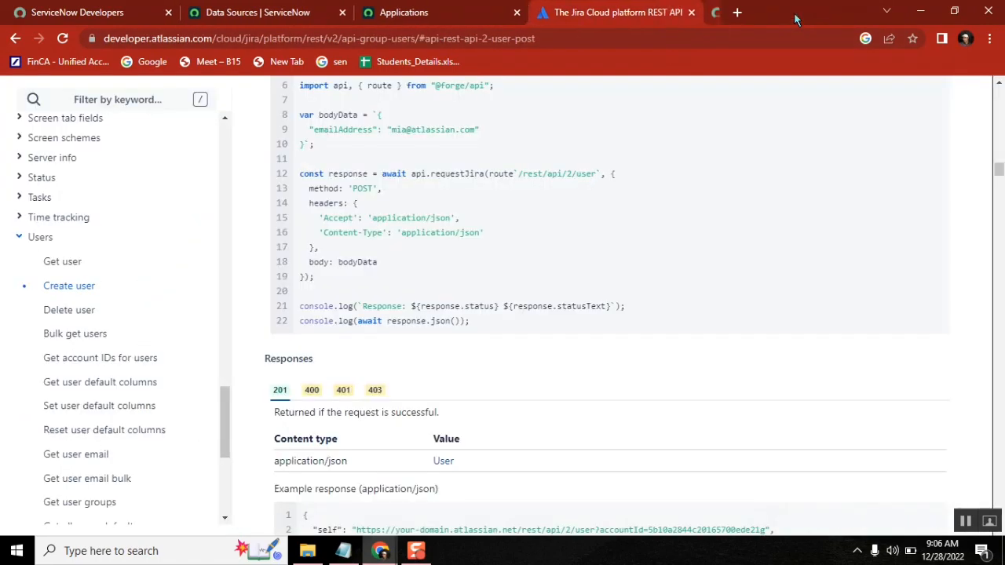
{"action": "left_click", "coordinate": [699, 13]}
{"action": "left_click", "coordinate": [344, 550]}
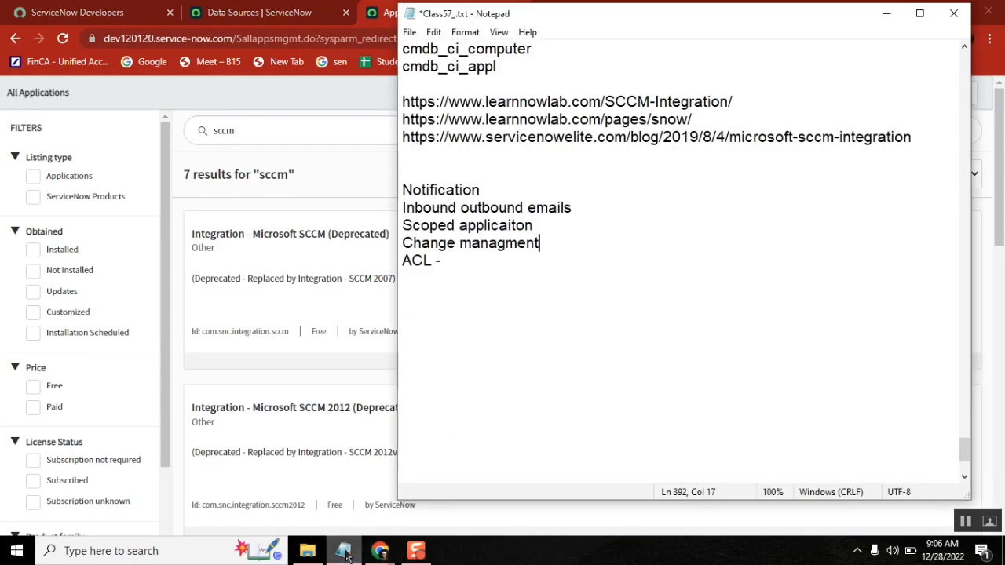
{"action": "left_click", "coordinate": [521, 318]}
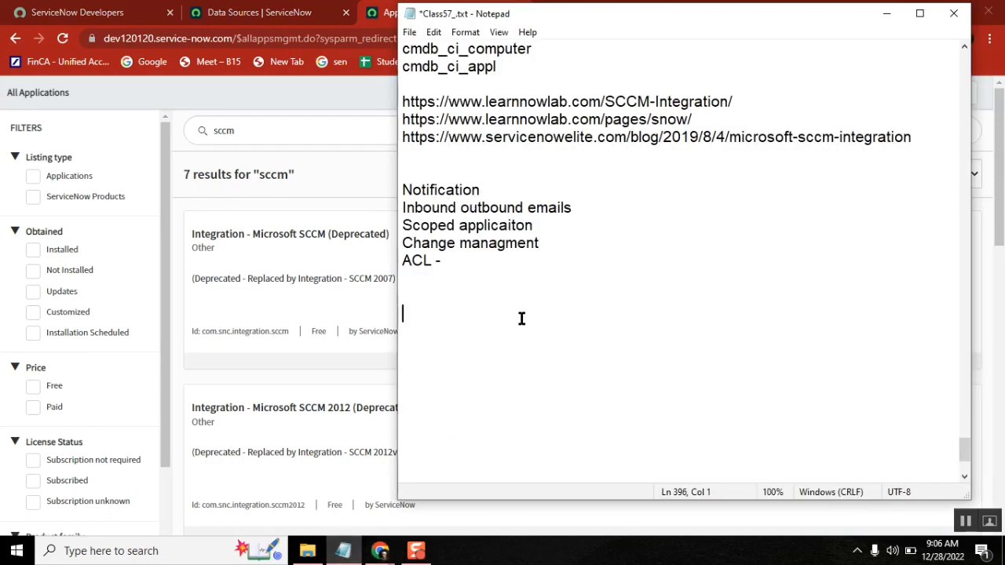
{"action": "left_click", "coordinate": [467, 225]}
Switch to the browser and open YouTube in a new tab.
{"action": "left_click", "coordinate": [348, 93]}
{"action": "left_click", "coordinate": [549, 12]}
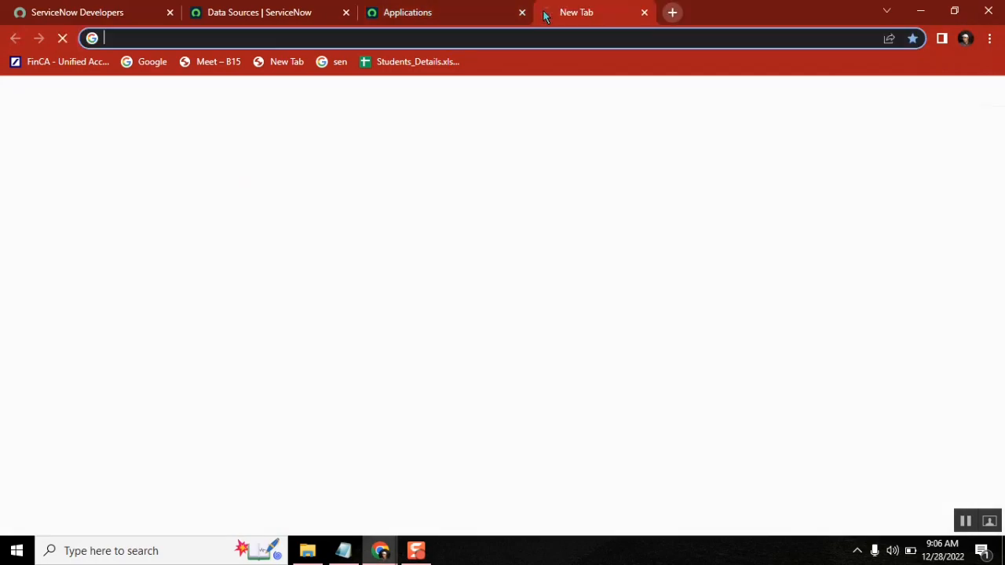
{"action": "type", "text": "no"}
{"action": "key", "text": "BackSpace"}
{"action": "key", "text": "BackSpace"}
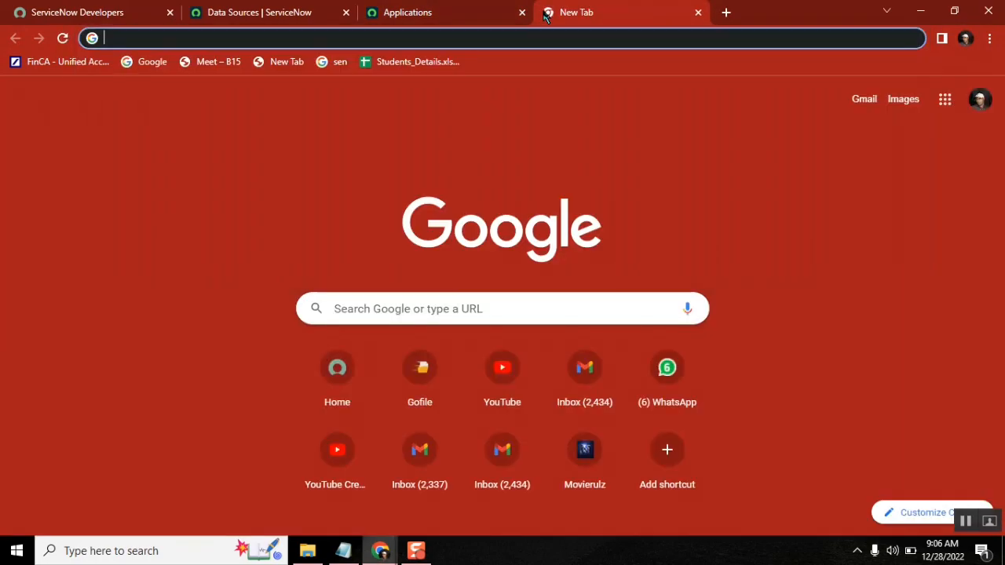
{"action": "type", "text": "you"}
{"action": "key", "text": "Return"}
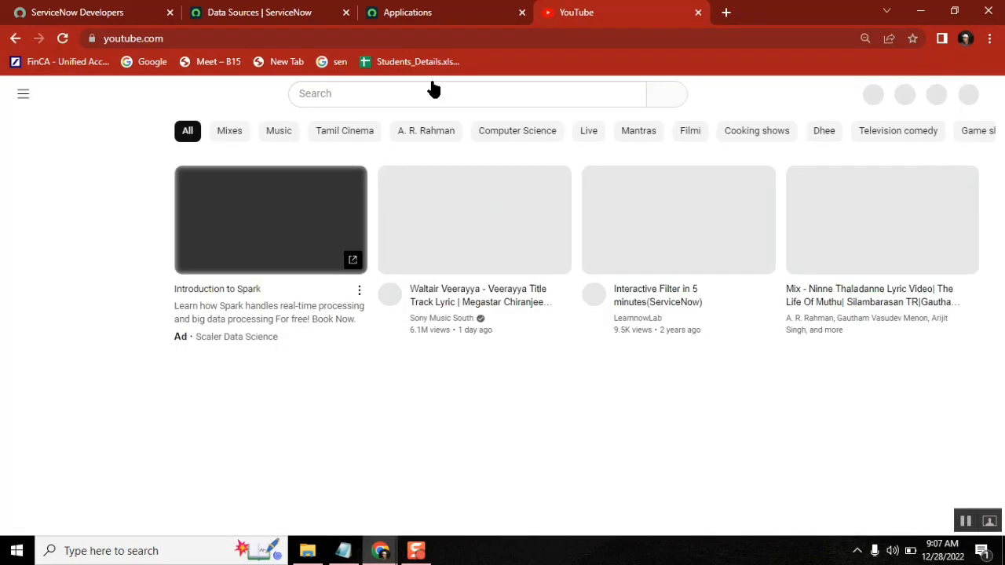
Search YouTube for "servicenow notifications".
{"action": "left_click", "coordinate": [373, 88]}
{"action": "type", "text": "s"}
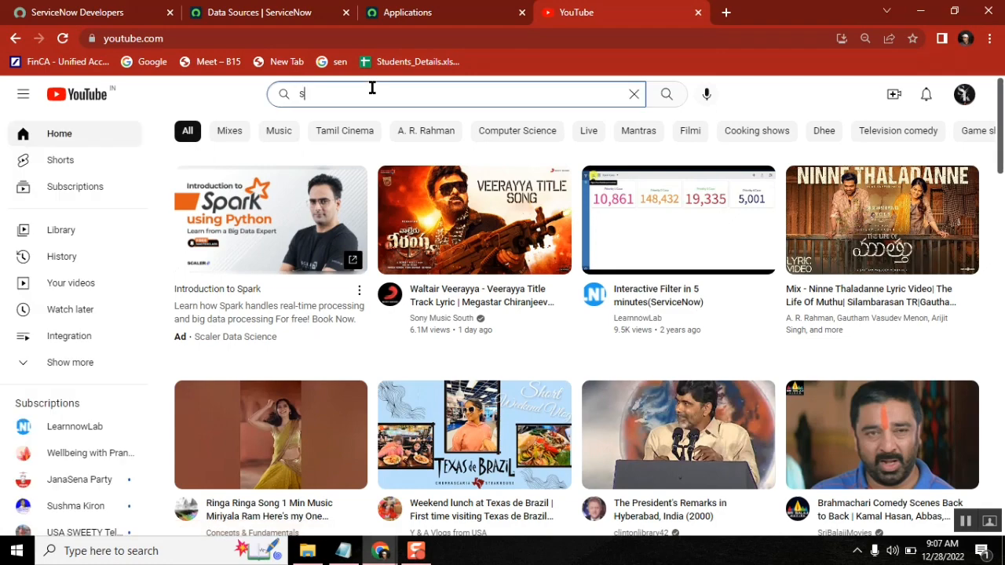
{"action": "type", "text": "ervicenow notifications"}
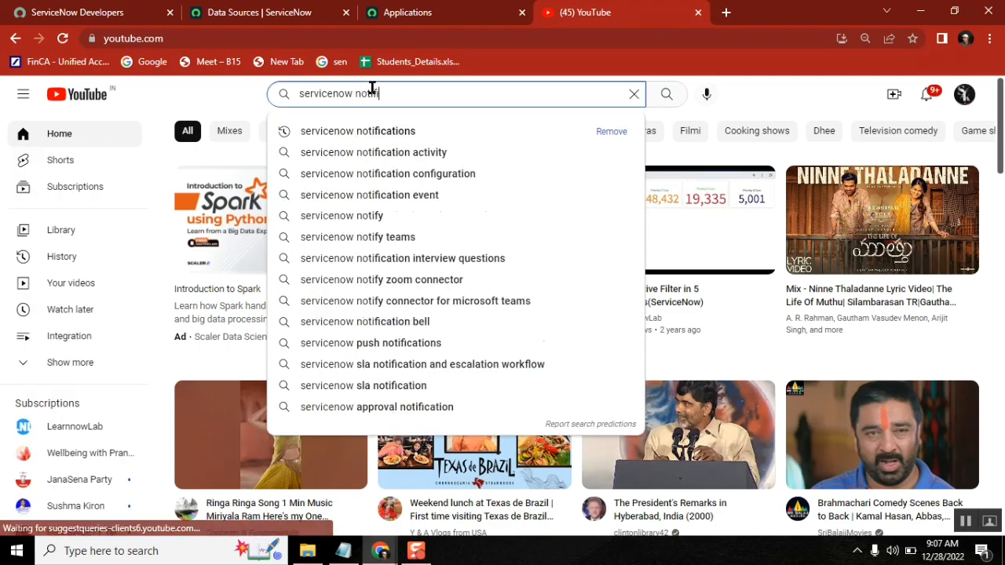
{"action": "key", "text": "Return"}
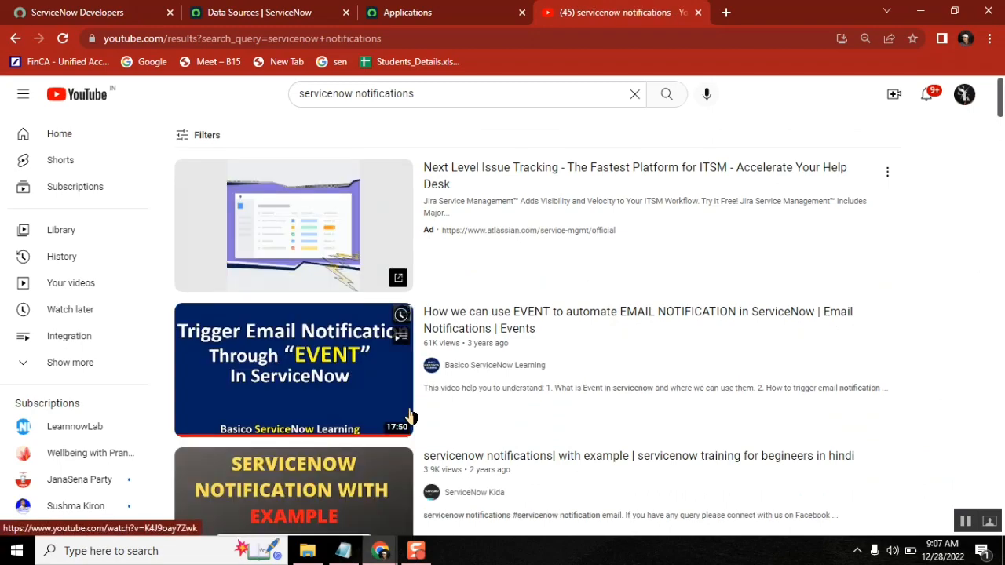
Copy the link address of the video "How we can use EVENT to automate EMAIL NOTIFICATION in ServiceNow".
{"action": "right_click", "coordinate": [328, 338]}
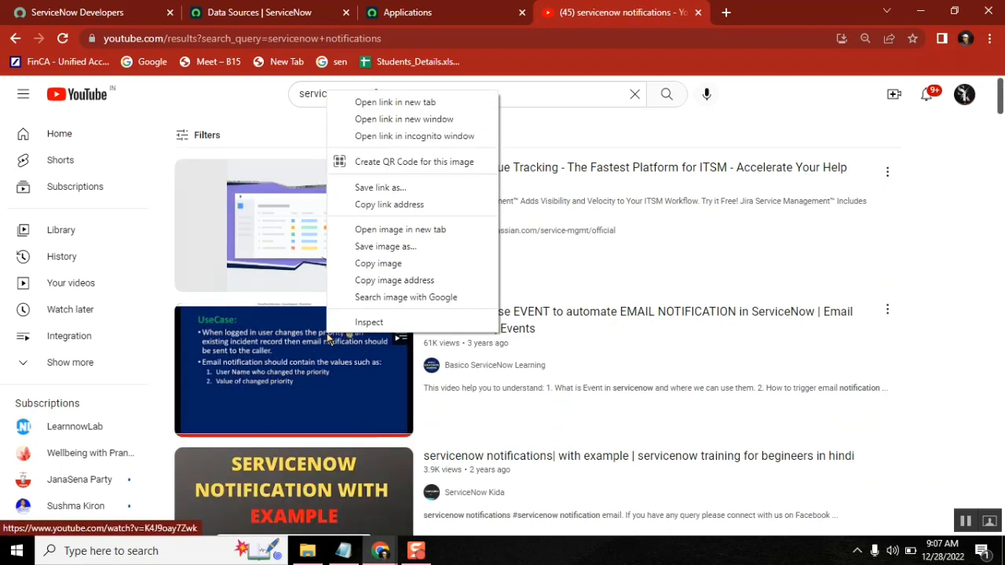
{"action": "left_click", "coordinate": [995, 195]}
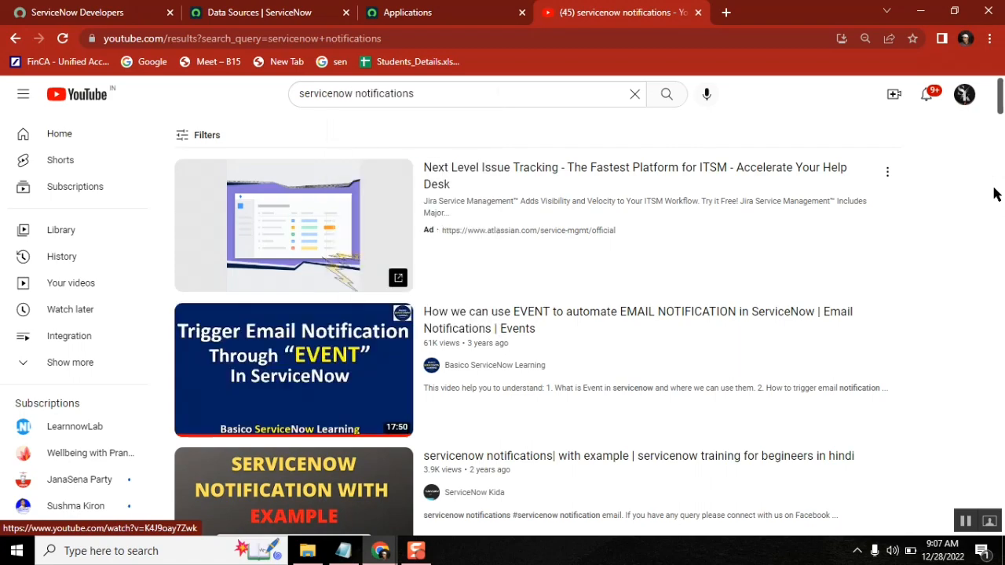
{"action": "scroll", "coordinate": [533, 314], "scroll_direction": "down", "scroll_amount": 3}
{"action": "scroll", "coordinate": [997, 118], "scroll_direction": "up", "scroll_amount": 4}
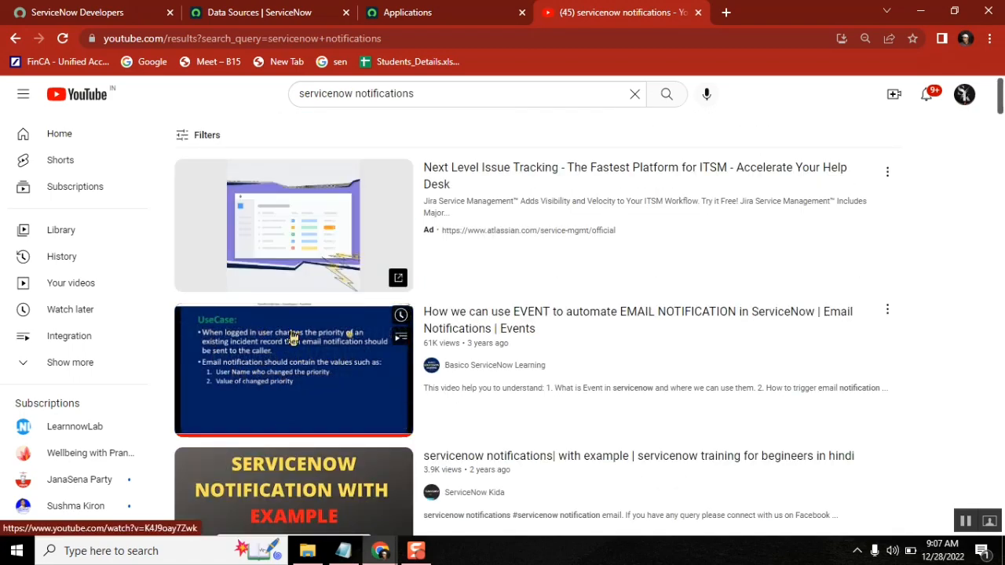
{"action": "right_click", "coordinate": [290, 328]}
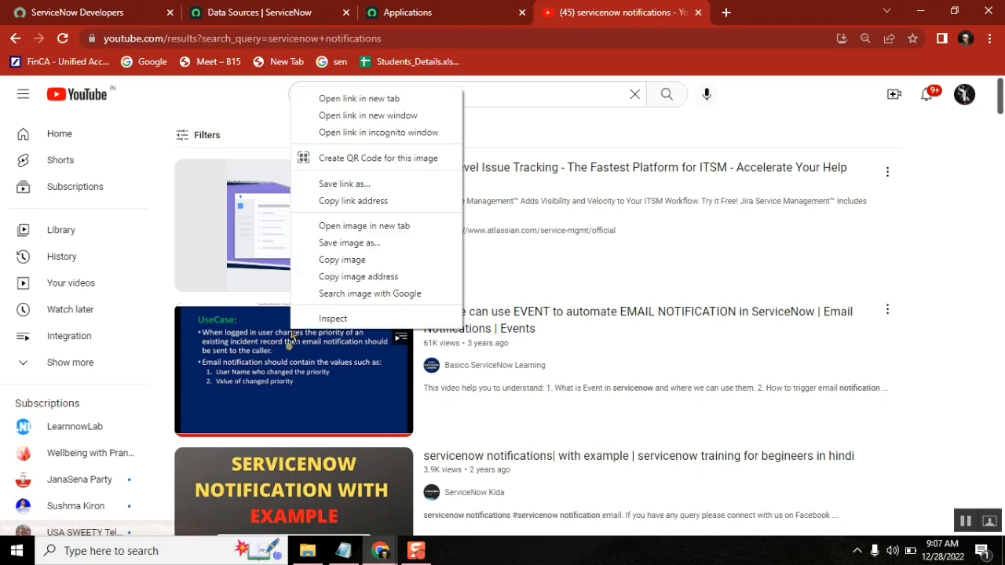
{"action": "left_click", "coordinate": [369, 201]}
Switch to the Class57_.txt notes in Notepad and add a hyphen and the copied video link after "Notification".
{"action": "left_click", "coordinate": [343, 552]}
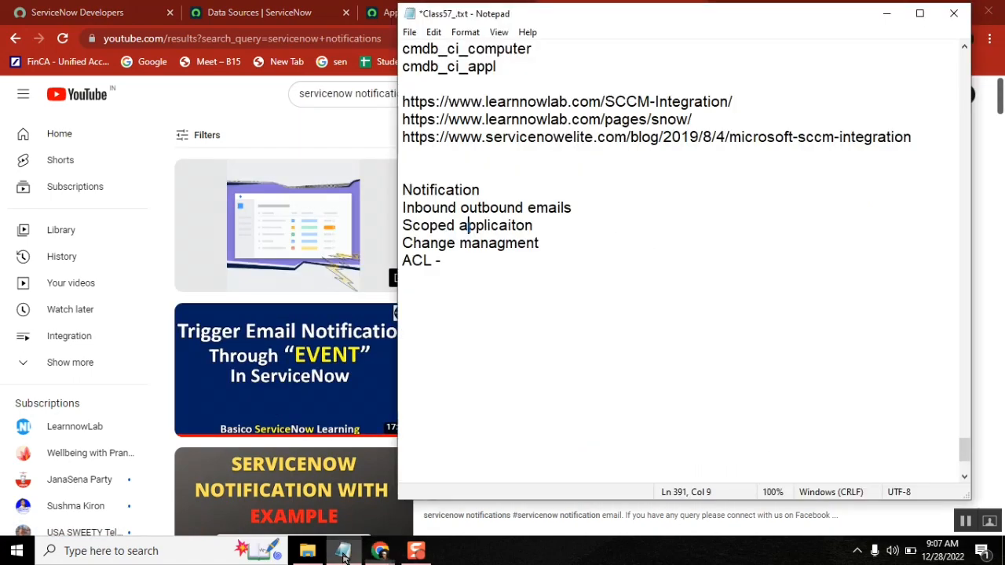
{"action": "left_click", "coordinate": [501, 191]}
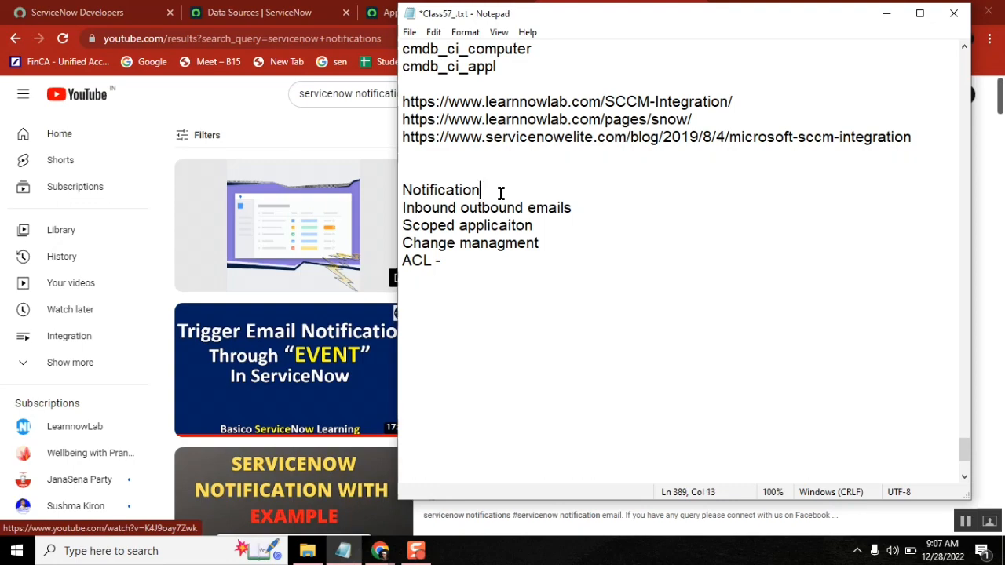
{"action": "type", "text": "-"}
{"action": "key", "text": "ctrl+v"}
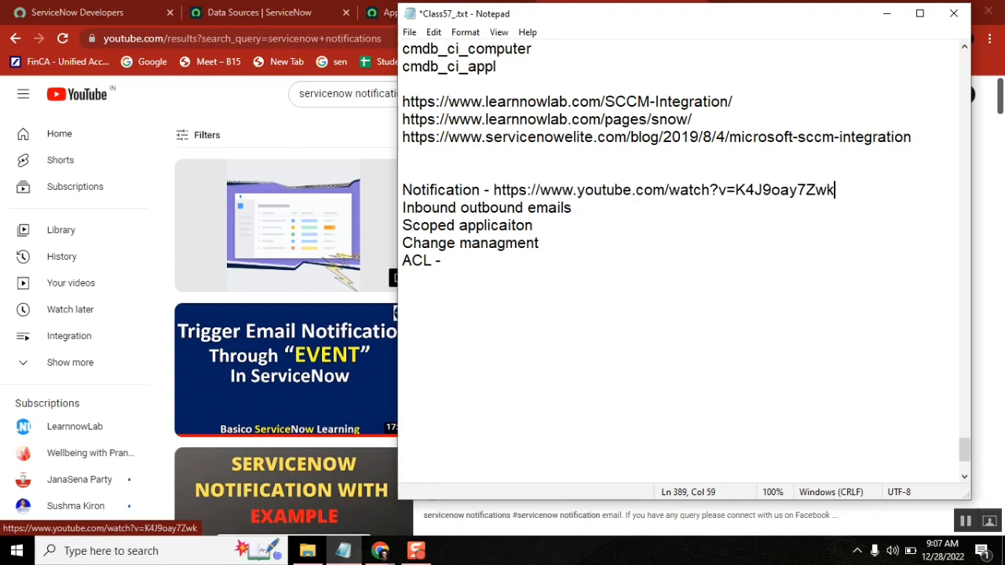
Add blank space below the Notification line and write "event" and "notification" there on separate lines.
{"action": "key", "text": "Return"}
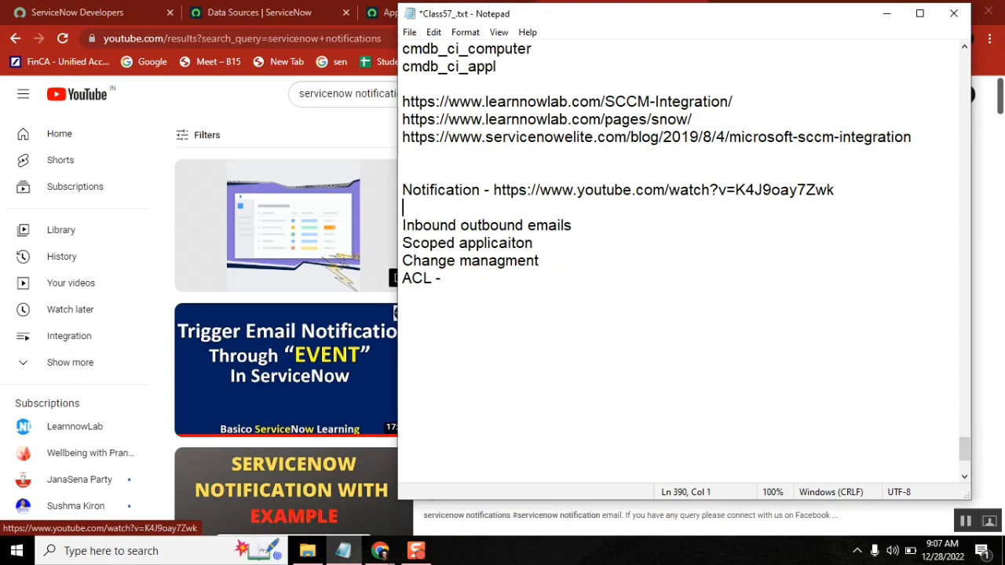
{"action": "key", "text": "Return"}
{"action": "key", "text": "Up"}
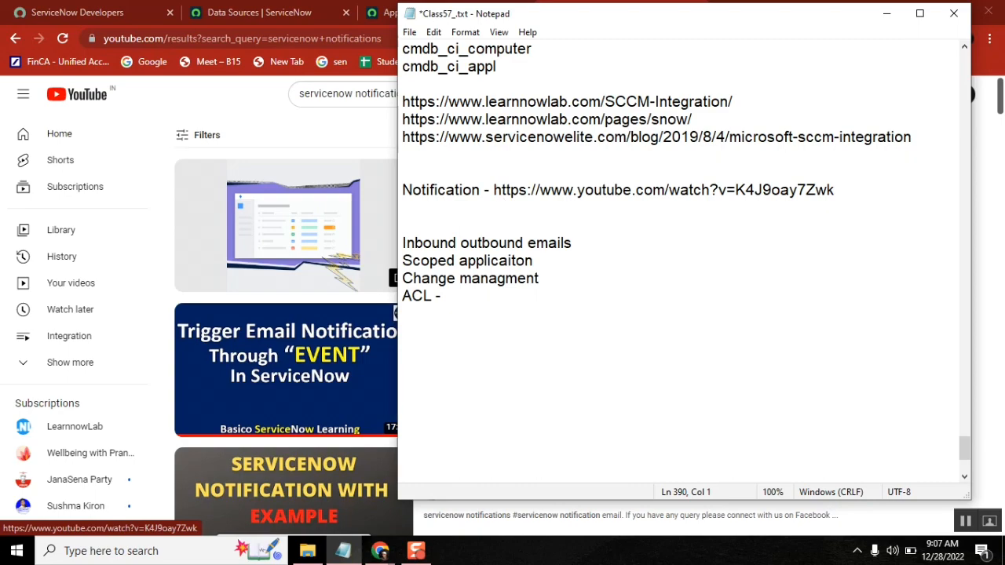
{"action": "key", "text": "Return"}
{"action": "type", "text": "e"}
{"action": "key", "text": "BackSpace"}
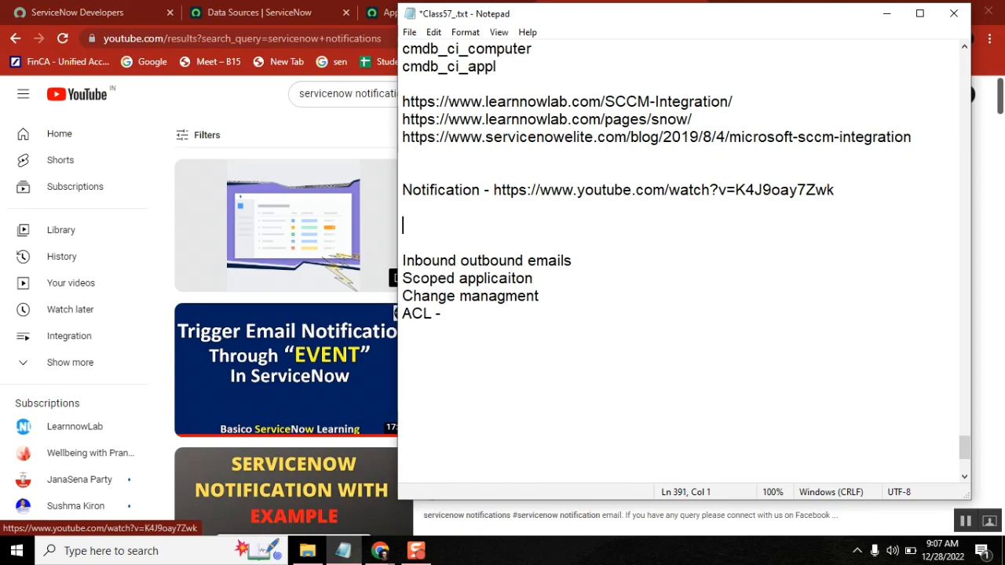
{"action": "type", "text": "event"}
{"action": "key", "text": "Return"}
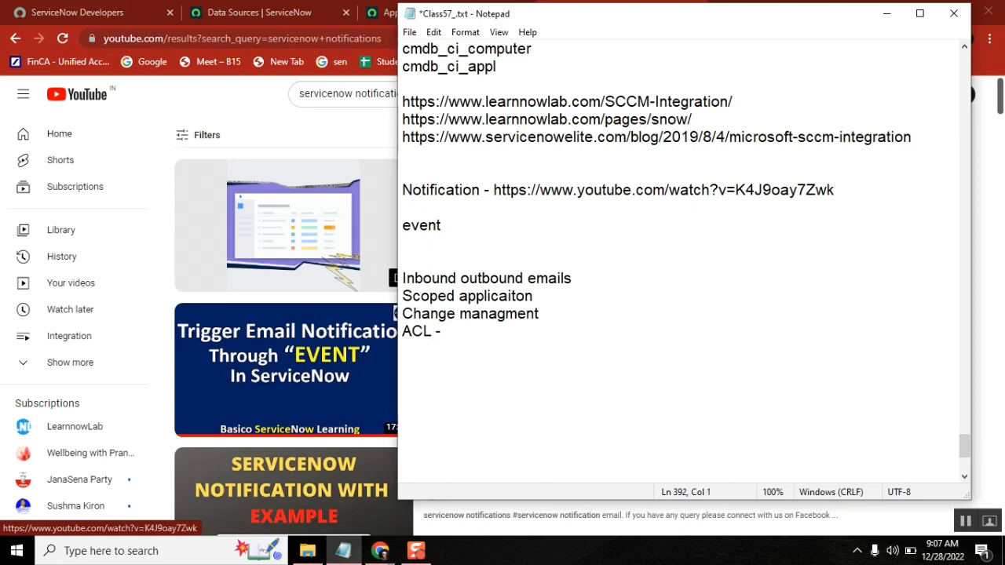
{"action": "type", "text": "notification"}
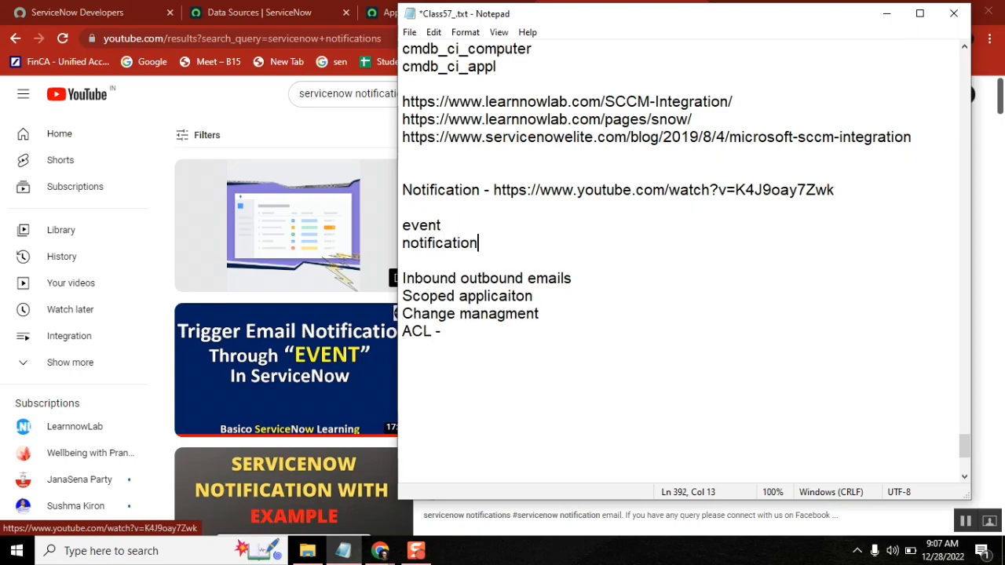
Add the line "triggering point (BR - workflow - scheudled job - anything (server side)" below "notification".
{"action": "key", "text": "Return"}
{"action": "type", "text": "tri"}
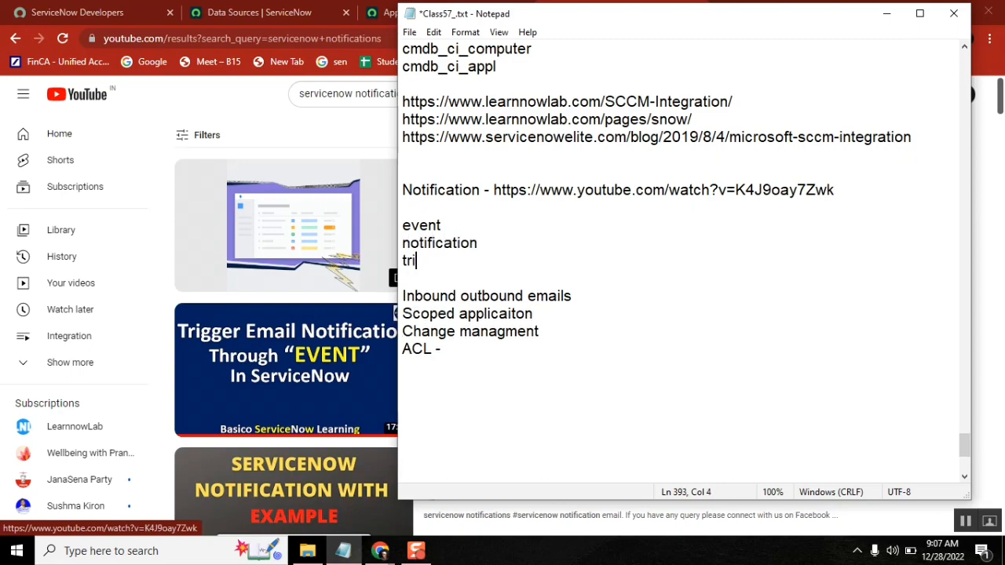
{"action": "type", "text": "ggering po"}
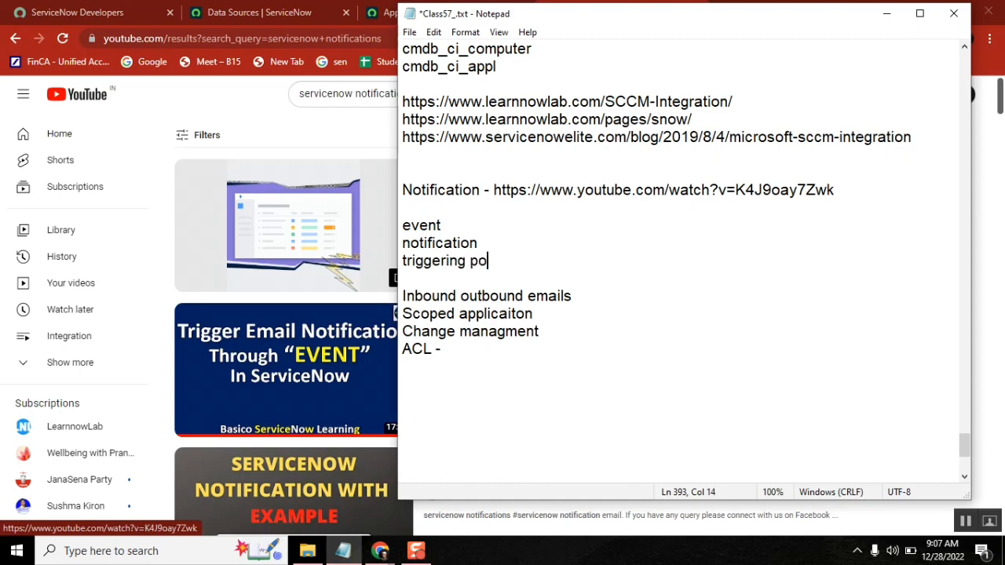
{"action": "type", "text": "int (BR - wor"}
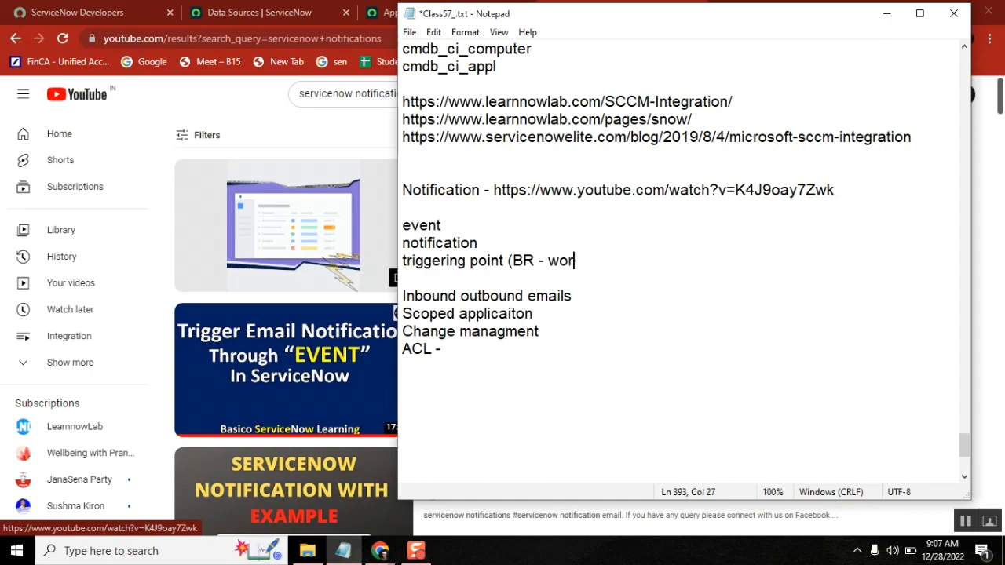
{"action": "type", "text": "kflow - scheudled job -"}
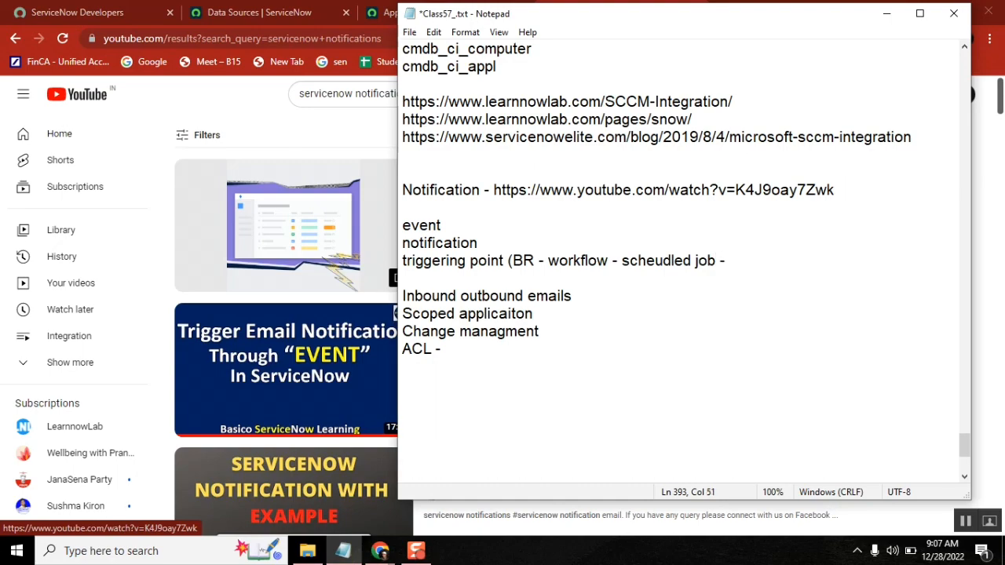
{"action": "type", "text": " anything (server"}
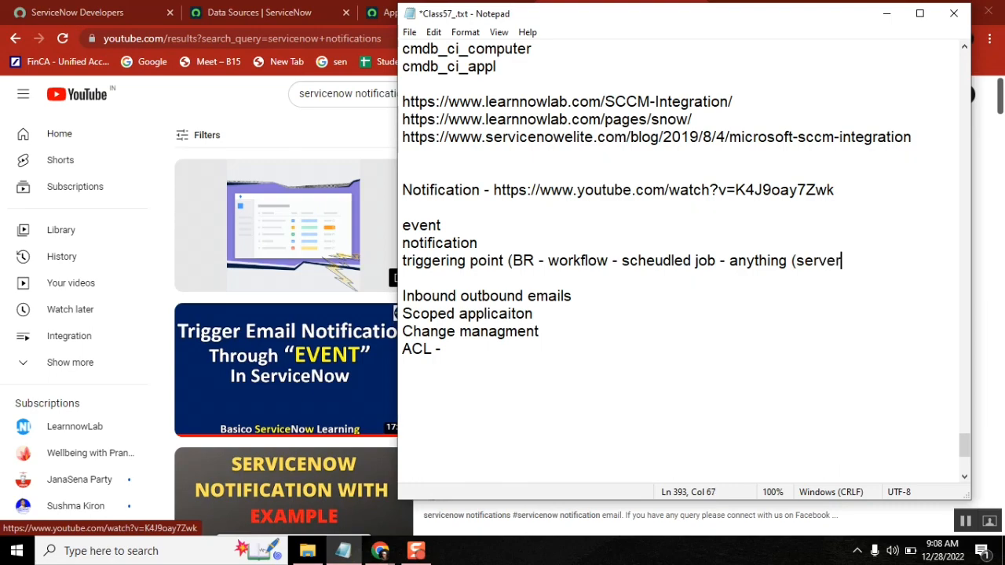
{"action": "type", "text": " side)"}
{"action": "key", "text": "Return"}
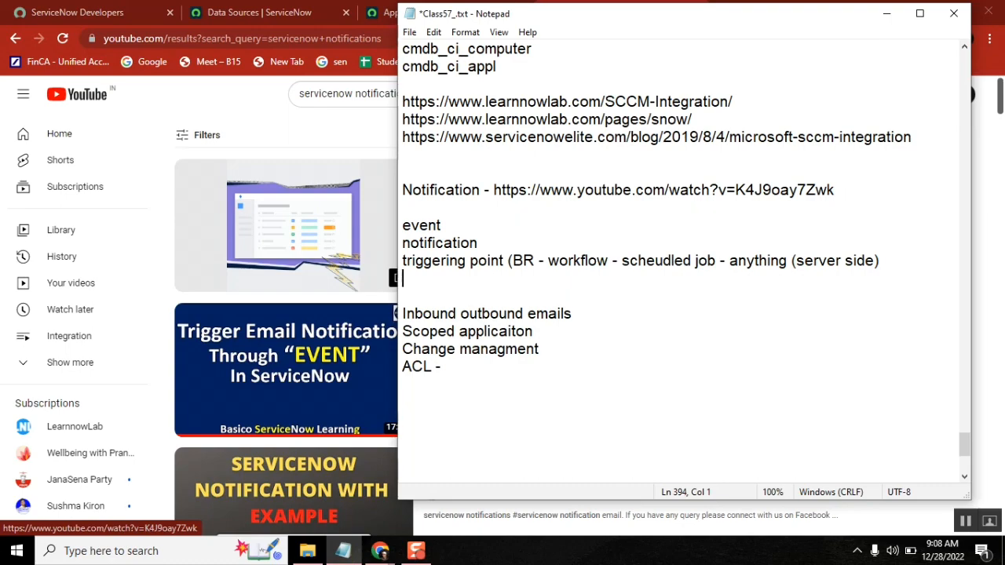
Leave a blank line below the triggering point note and write "once the recuirement record is created".
{"action": "key", "text": "Return"}
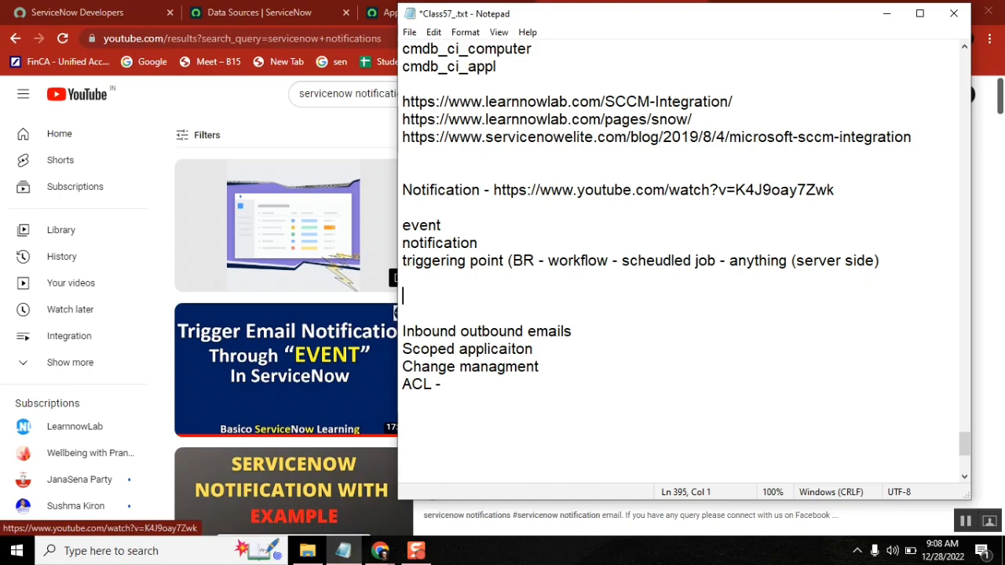
{"action": "type", "text": "once"}
{"action": "key", "text": "BackSpace"}
{"action": "key", "text": "BackSpace"}
{"action": "key", "text": "BackSpace"}
{"action": "key", "text": "BackSpace"}
{"action": "key", "text": "BackSpace"}
{"action": "type", "text": "once the recuire"}
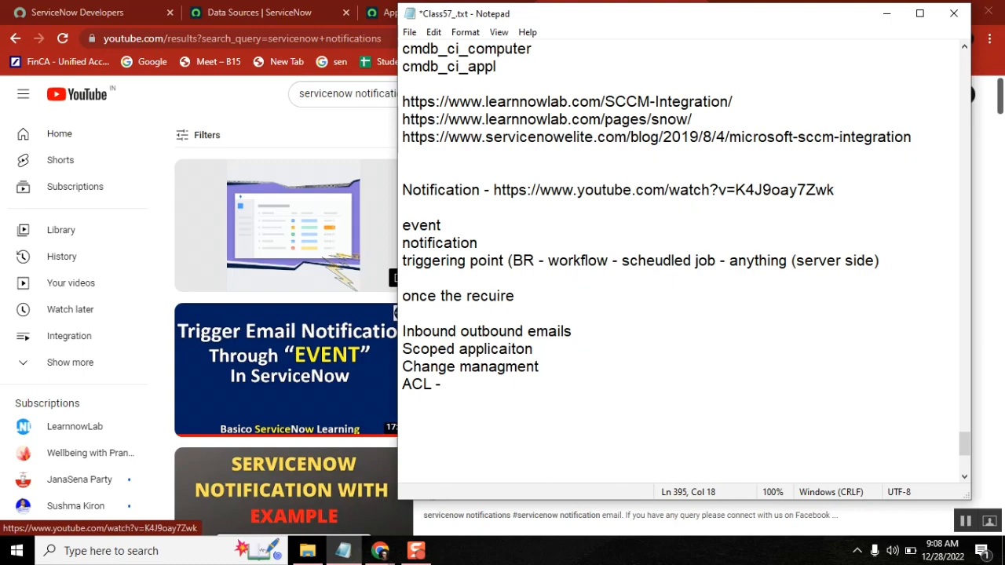
{"action": "key", "text": "BackSpace"}
{"action": "type", "text": "ment is"}
{"action": "key", "text": "BackSpace"}
{"action": "key", "text": "BackSpace"}
{"action": "key", "text": "BackSpace"}
{"action": "type", "text": "record"}
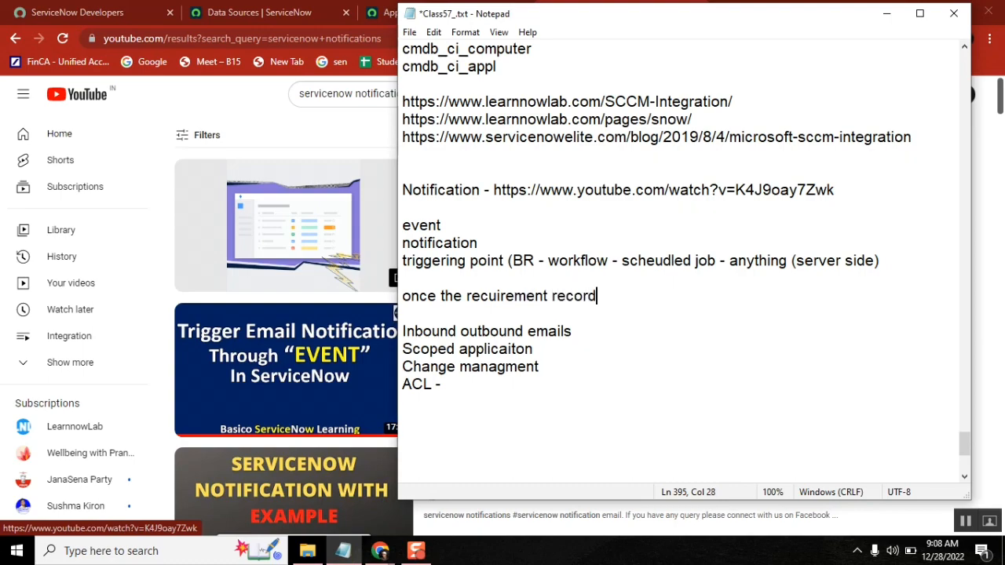
{"action": "type", "text": " is created - w"}
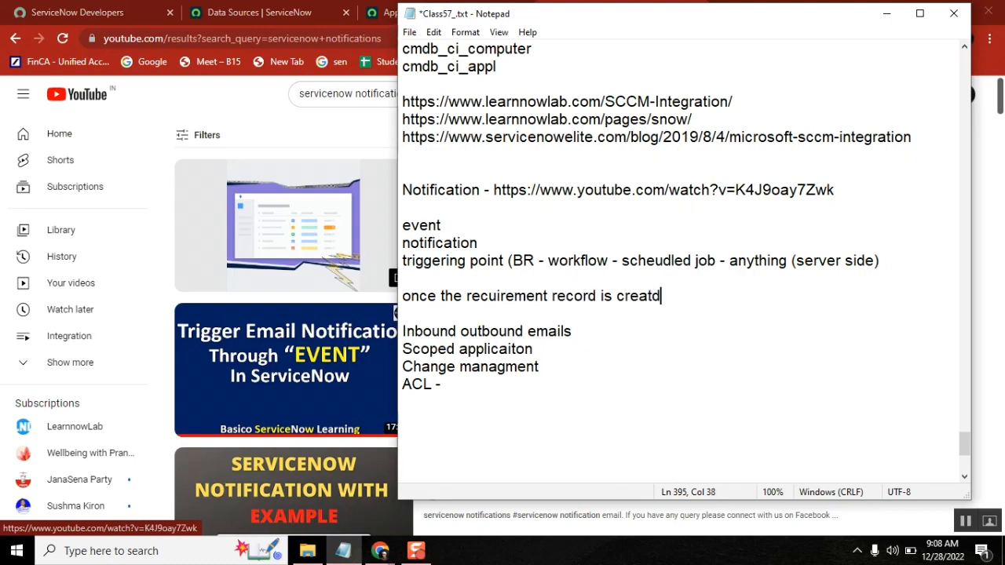
{"action": "type", "text": "e n"}
{"action": "key", "text": "BackSpace"}
{"action": "key", "text": "BackSpace"}
{"action": "key", "text": "BackSpace"}
{"action": "key", "text": "BackSpace"}
Switch to the ServiceNow instance, filter the navigator for "recru" and open a new Recruitment Management record in a separate tab.
{"action": "left_click", "coordinate": [273, 14]}
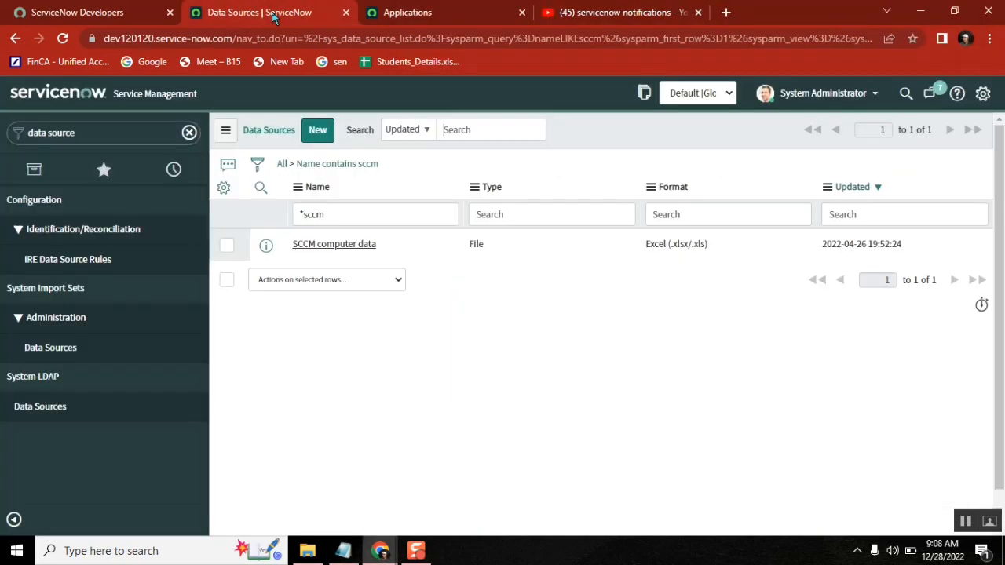
{"action": "left_click", "coordinate": [86, 133]}
{"action": "type", "text": "i"}
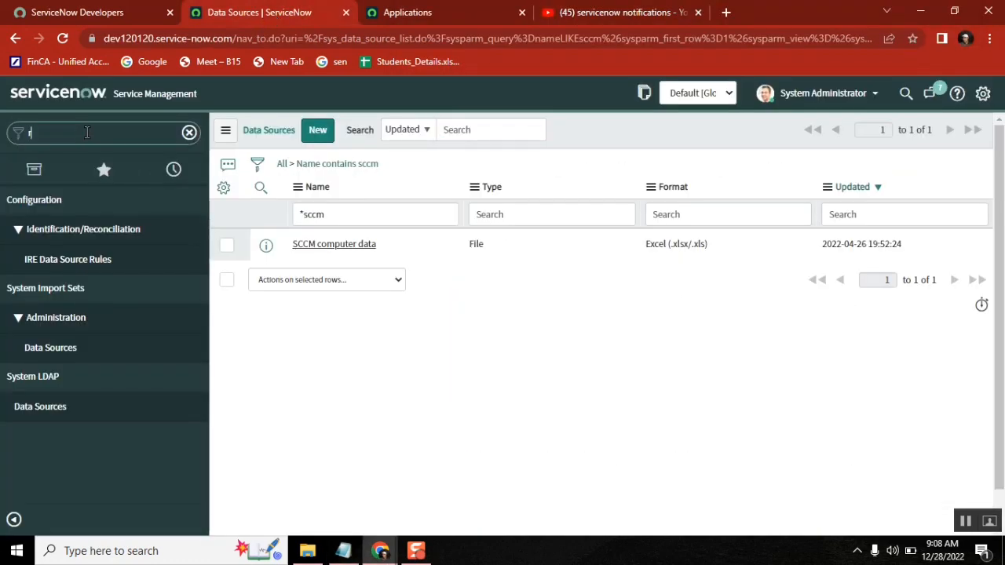
{"action": "type", "text": "ecru"}
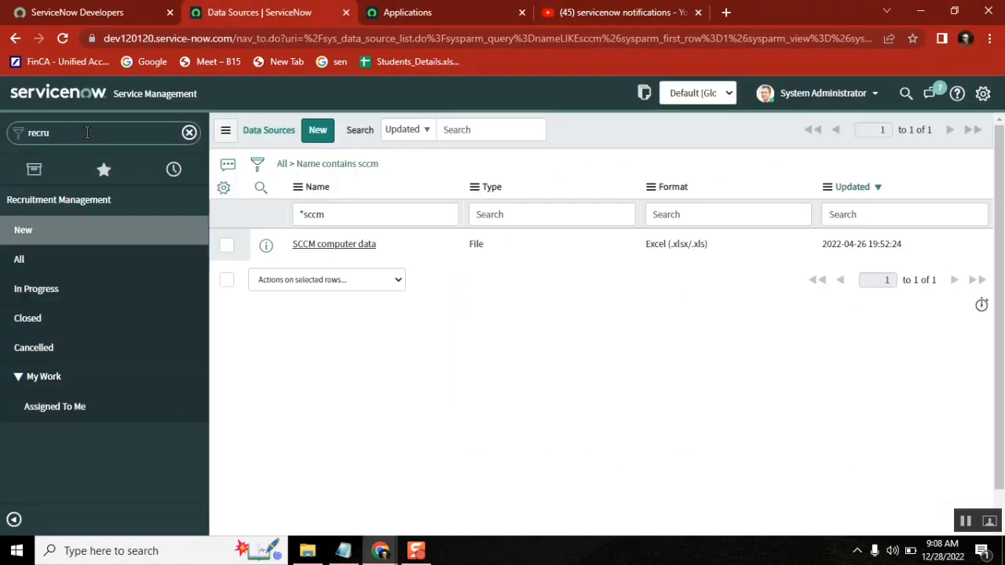
{"action": "middle_click", "coordinate": [20, 231]}
{"action": "left_click", "coordinate": [395, 14]}
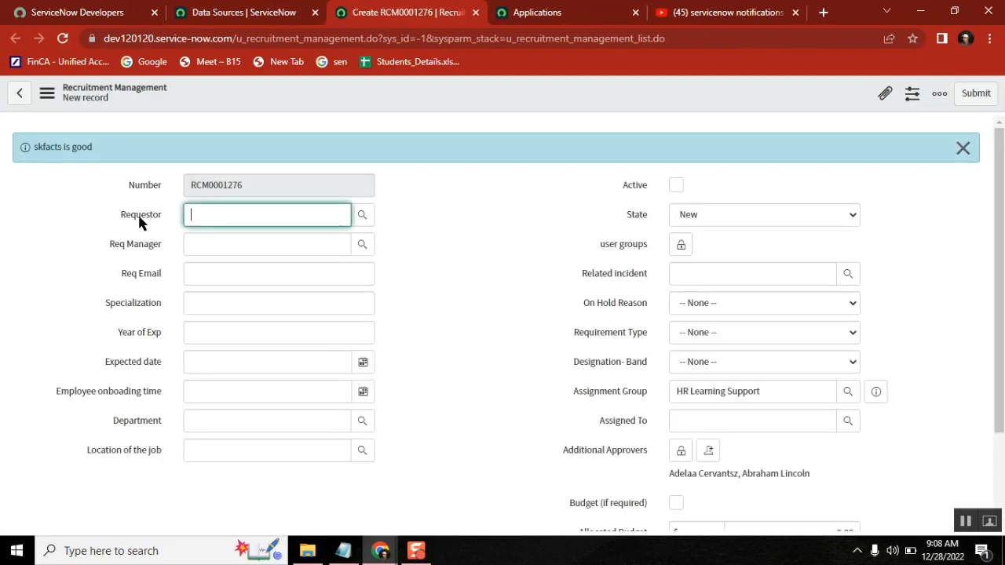
Return to the Notepad notes and complete the requirement line with "send a email to requestor saying..".
{"action": "left_click", "coordinate": [333, 556]}
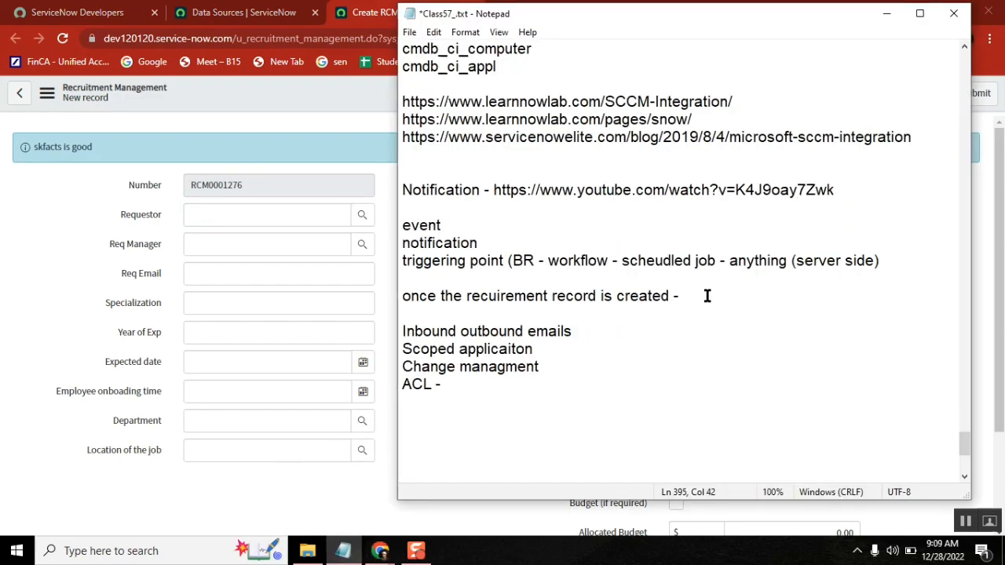
{"action": "type", "text": "send a emai"}
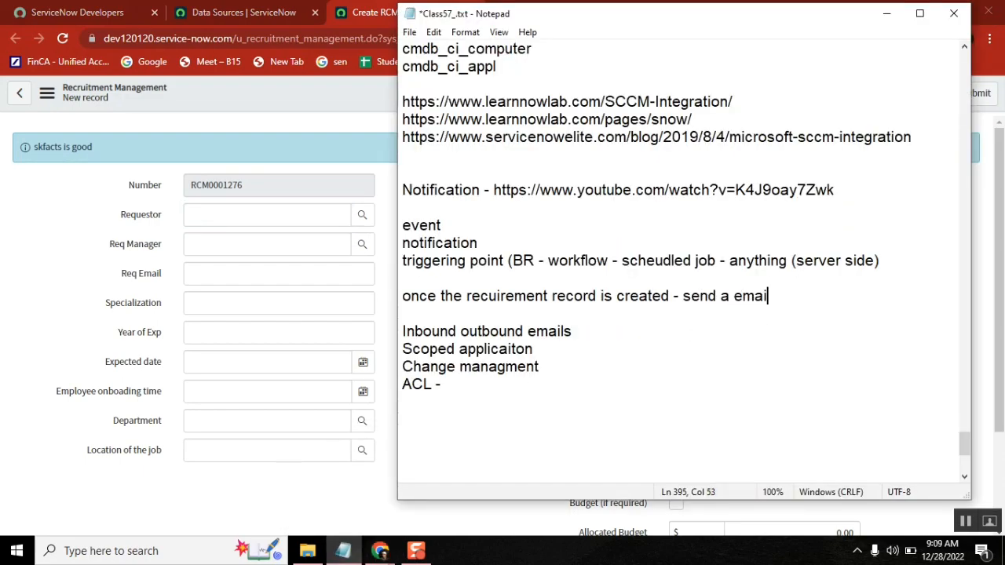
{"action": "type", "text": "l to requestor s"}
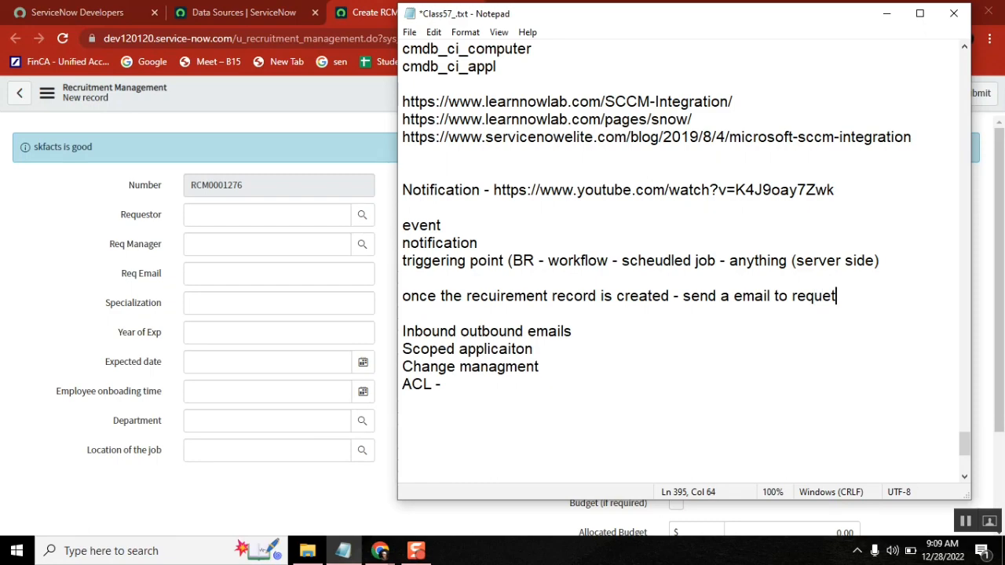
{"action": "type", "text": "aying you"}
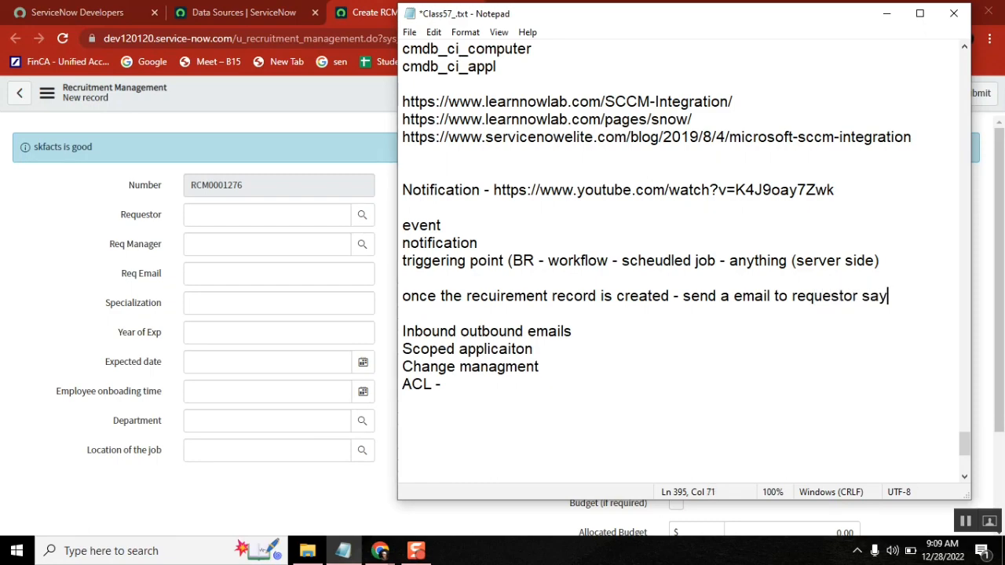
{"action": "key", "text": "BackSpace"}
{"action": "key", "text": "BackSpace"}
{"action": "key", "text": "BackSpace"}
{"action": "key", "text": "BackSpace"}
{"action": "type", "text": ".."}
Back in ServiceNow, filter the navigator for "notifications" and open the email Notifications list under System Notification.
{"action": "left_click", "coordinate": [257, 11]}
{"action": "left_click", "coordinate": [113, 135]}
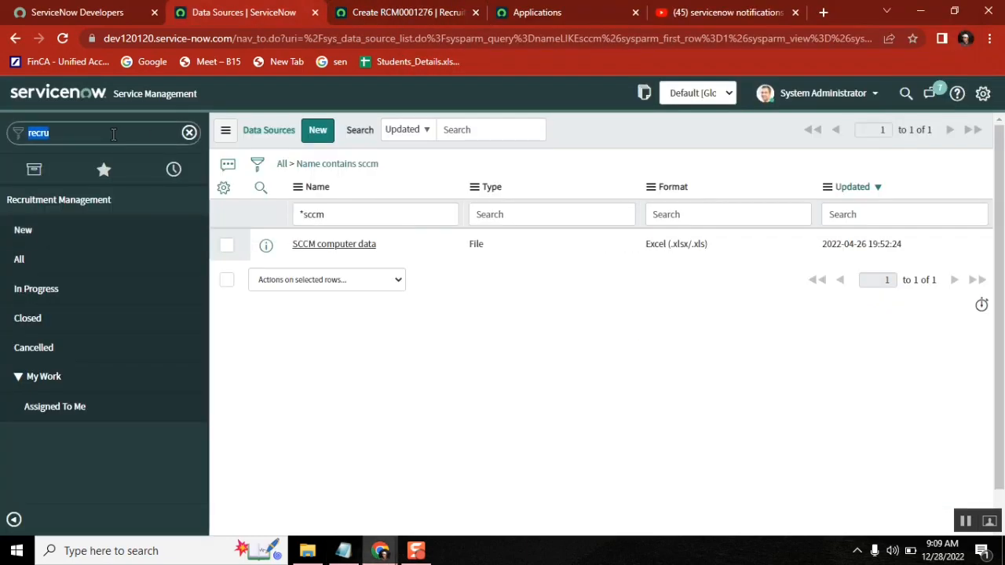
{"action": "type", "text": "notifications"}
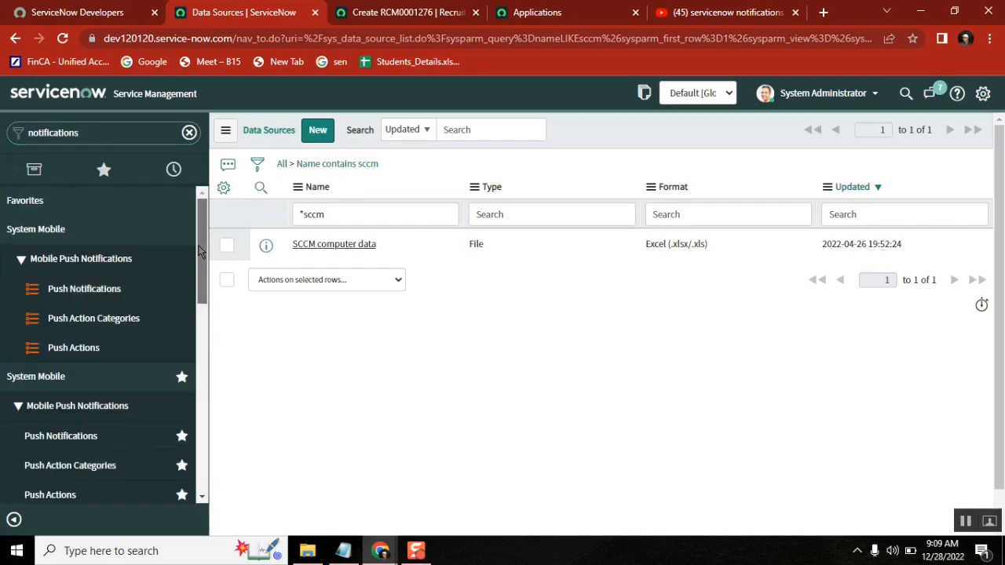
{"action": "left_click_drag", "start_coordinate": [198, 247], "coordinate": [198, 358]}
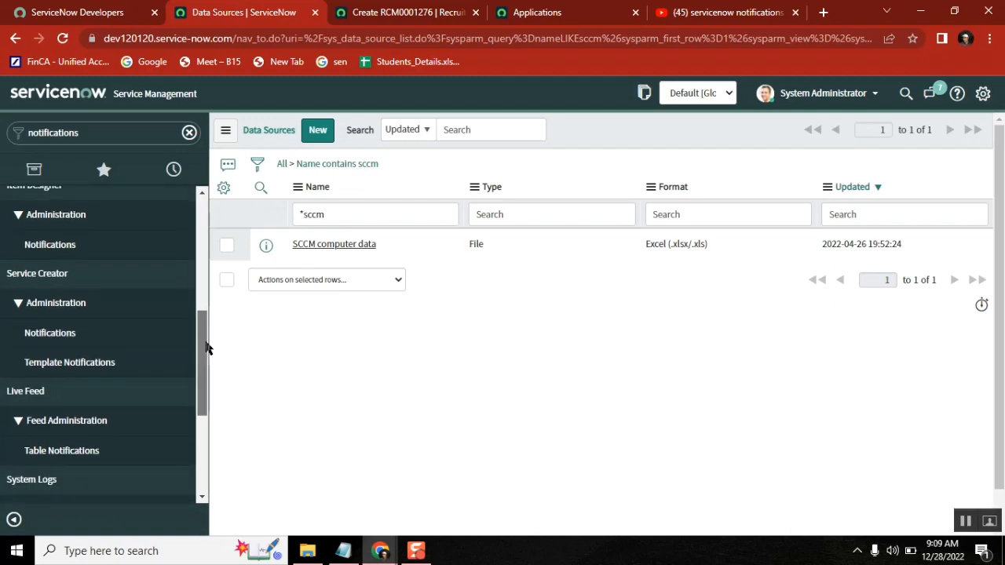
{"action": "left_click_drag", "start_coordinate": [203, 355], "coordinate": [201, 429]}
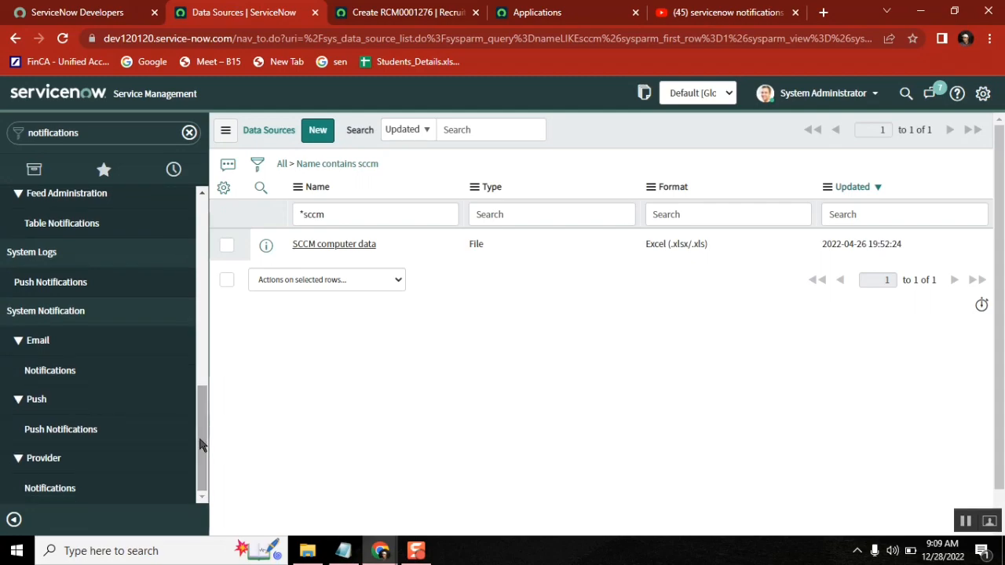
{"action": "left_click", "coordinate": [86, 371]}
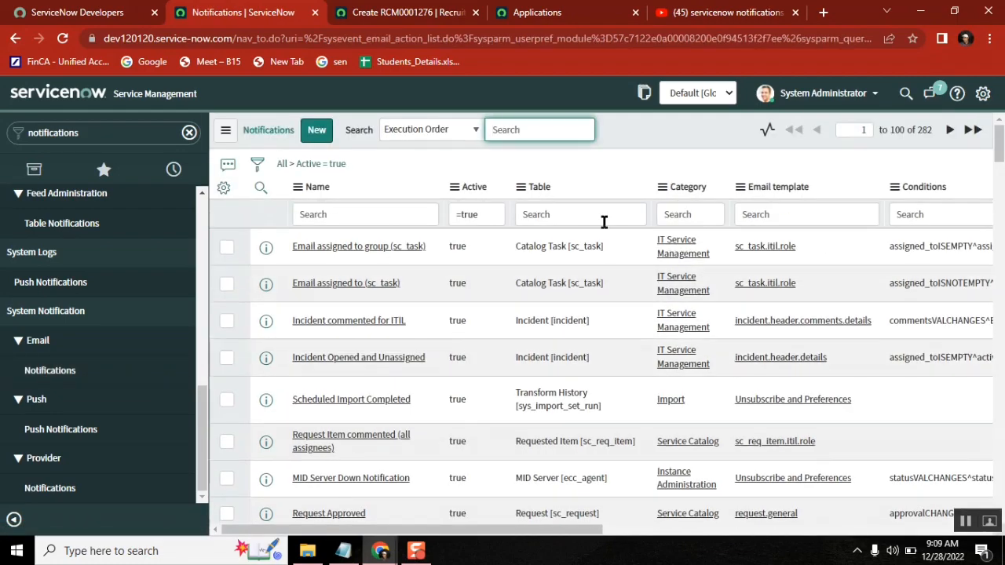
Start a new notification named "new record" on the Recruitment Management table.
{"action": "left_click", "coordinate": [316, 133]}
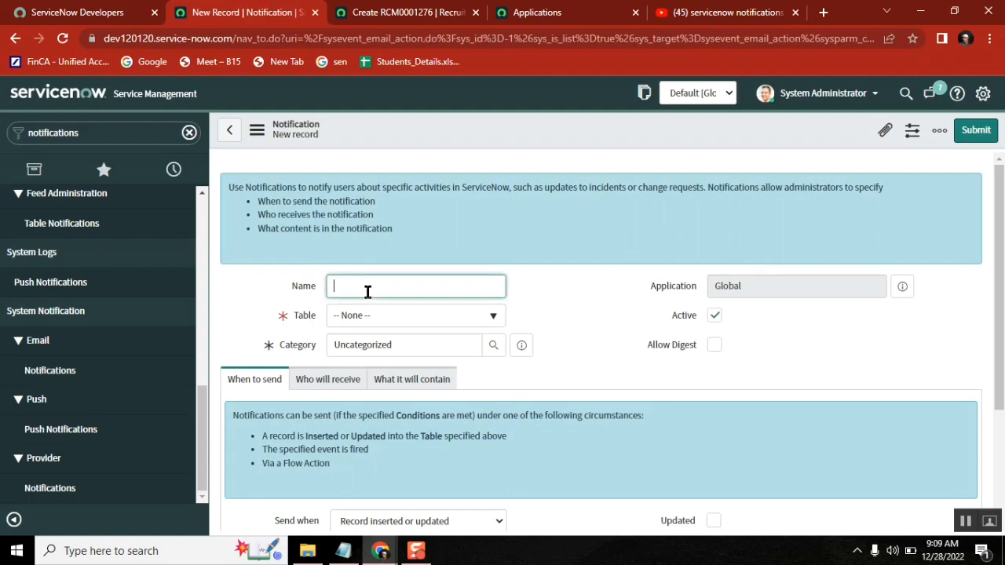
{"action": "type", "text": "new"}
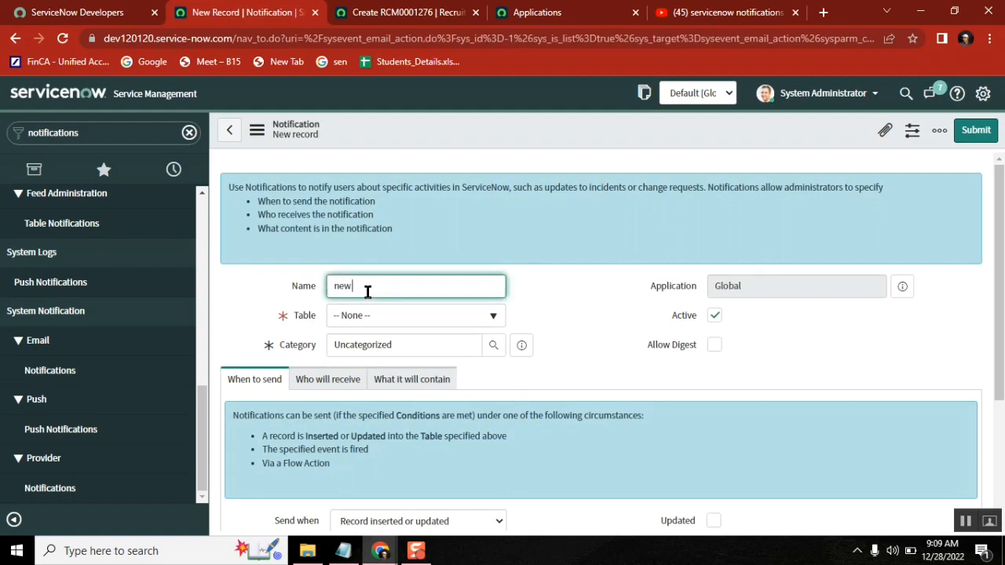
{"action": "type", "text": " record"}
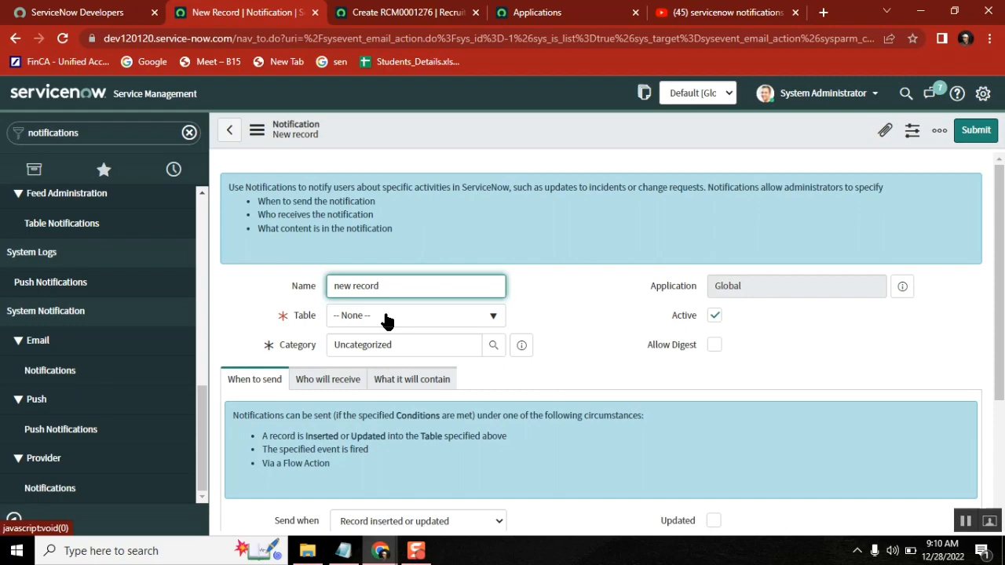
{"action": "left_click", "coordinate": [387, 320]}
{"action": "type", "text": "u_rec"}
{"action": "left_click", "coordinate": [394, 379]}
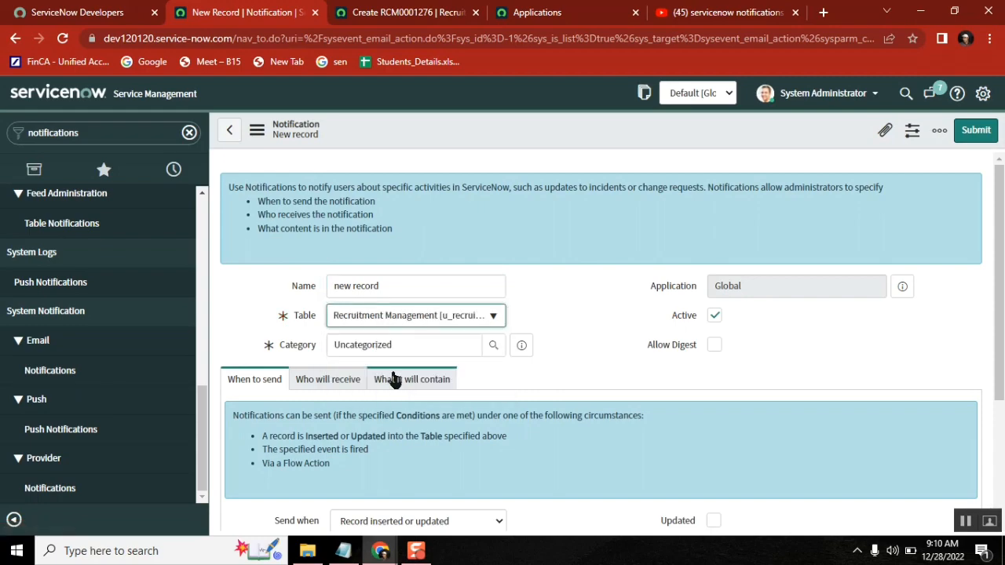
{"action": "left_click", "coordinate": [557, 318]}
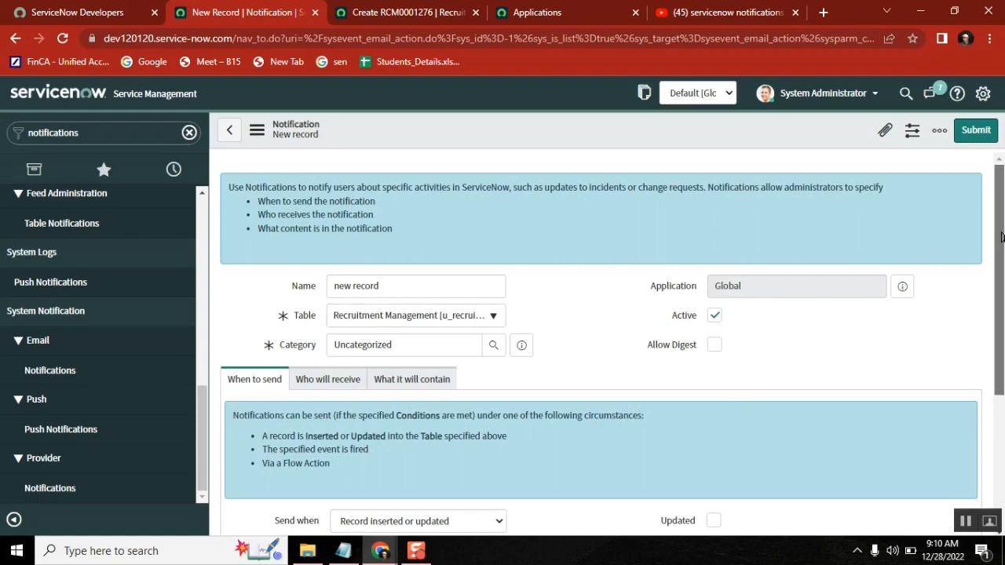
Review the notification's Send when options and consult the notes, the recruitment form and the YouTube email notification use case.
{"action": "left_click_drag", "start_coordinate": [1000, 240], "coordinate": [1001, 267]}
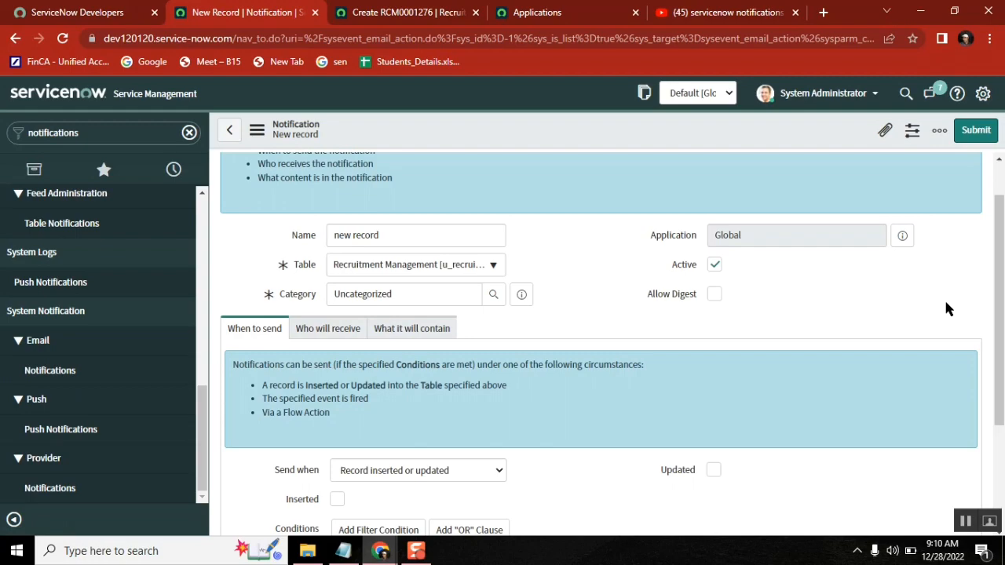
{"action": "scroll", "coordinate": [981, 314], "scroll_direction": "down", "scroll_amount": 2}
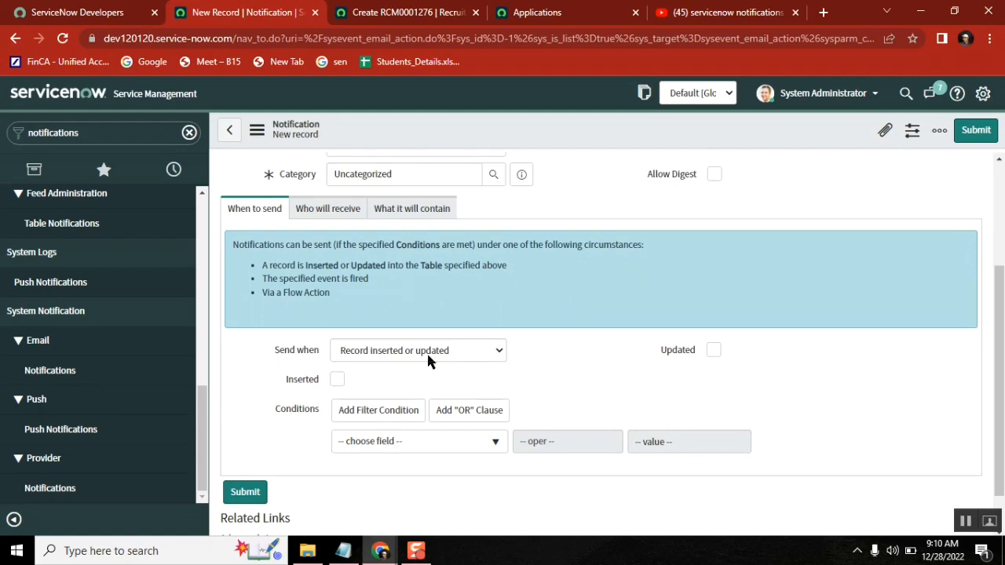
{"action": "left_click", "coordinate": [388, 352]}
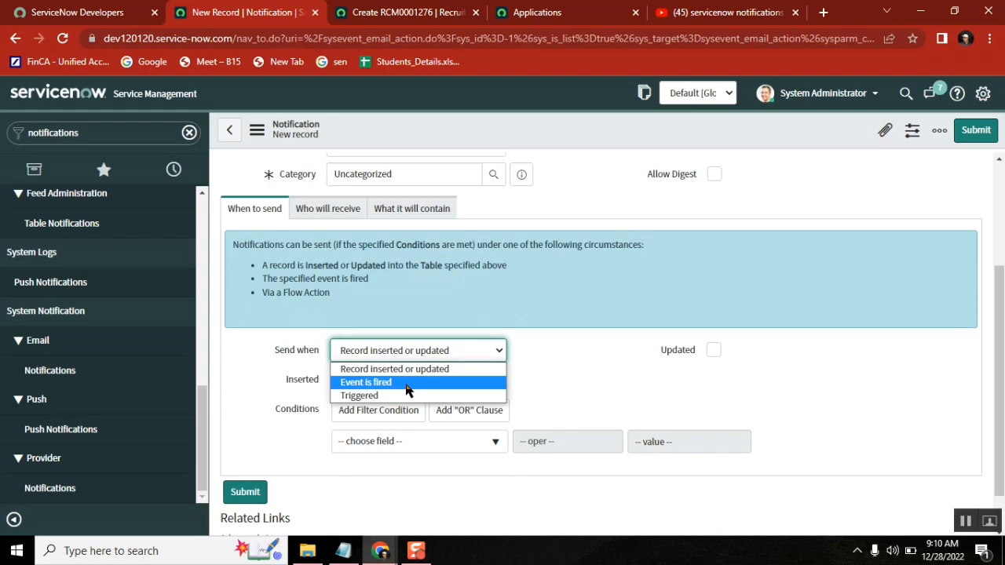
{"action": "left_click", "coordinate": [343, 550]}
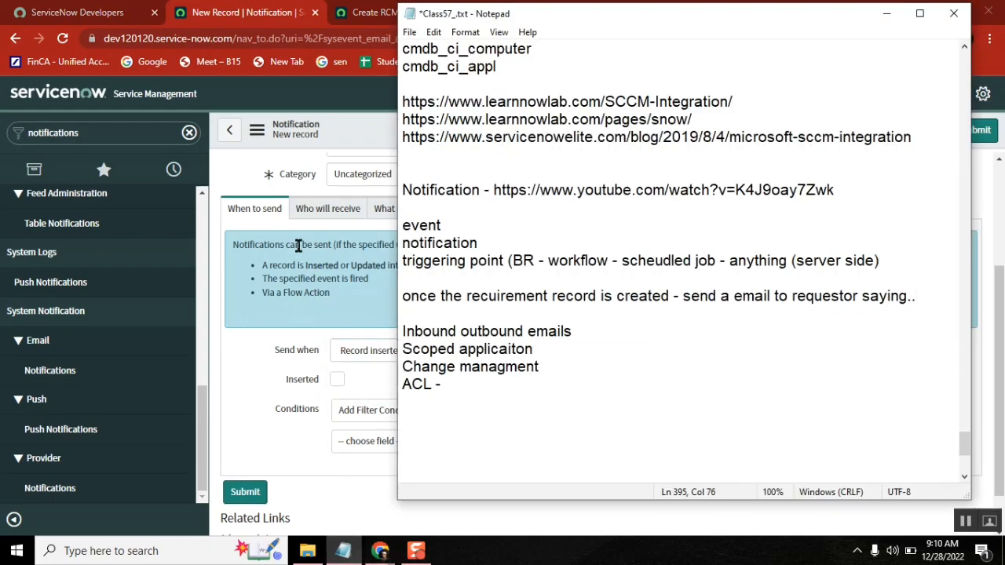
{"action": "left_click", "coordinate": [357, 16]}
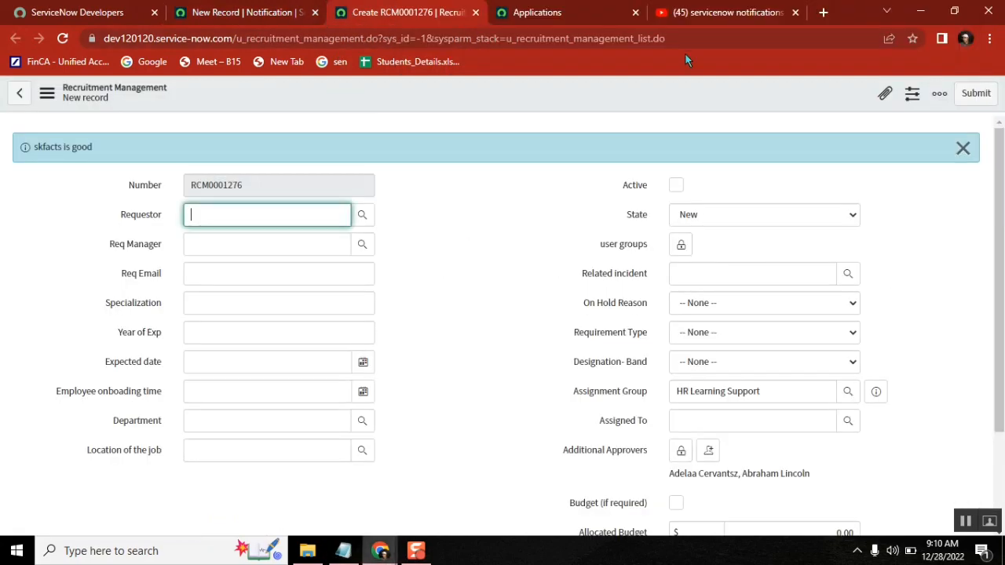
{"action": "left_click", "coordinate": [719, 11]}
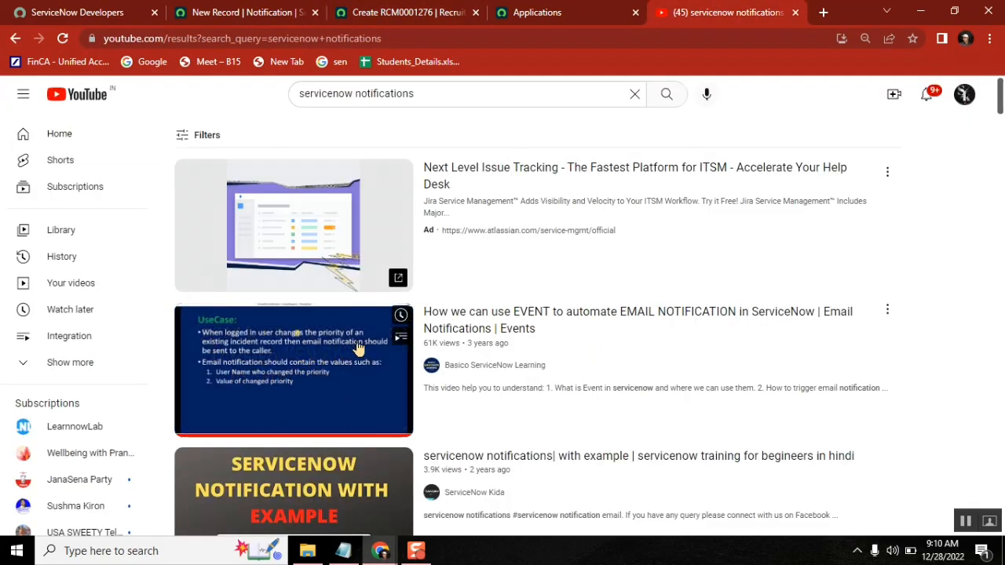
{"action": "left_click", "coordinate": [253, 8]}
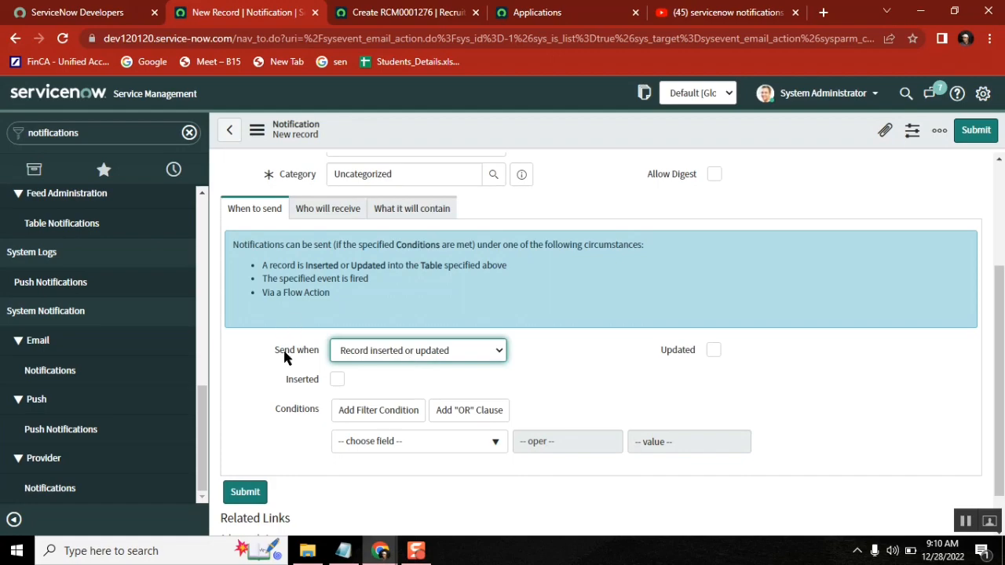
Set Send when to "Record inserted or updated" and enable Inserted for the notification.
{"action": "left_click", "coordinate": [413, 351]}
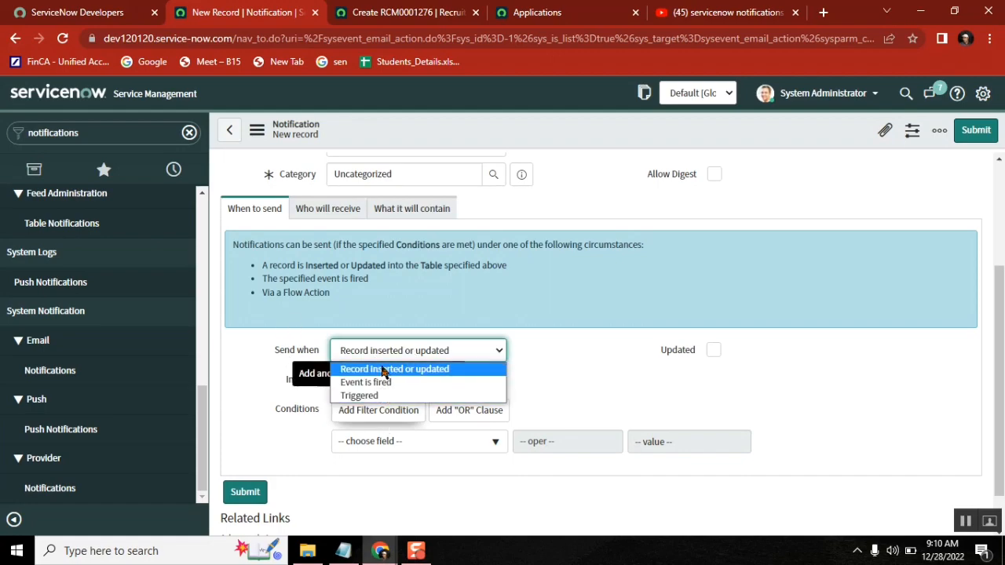
{"action": "left_click", "coordinate": [384, 370]}
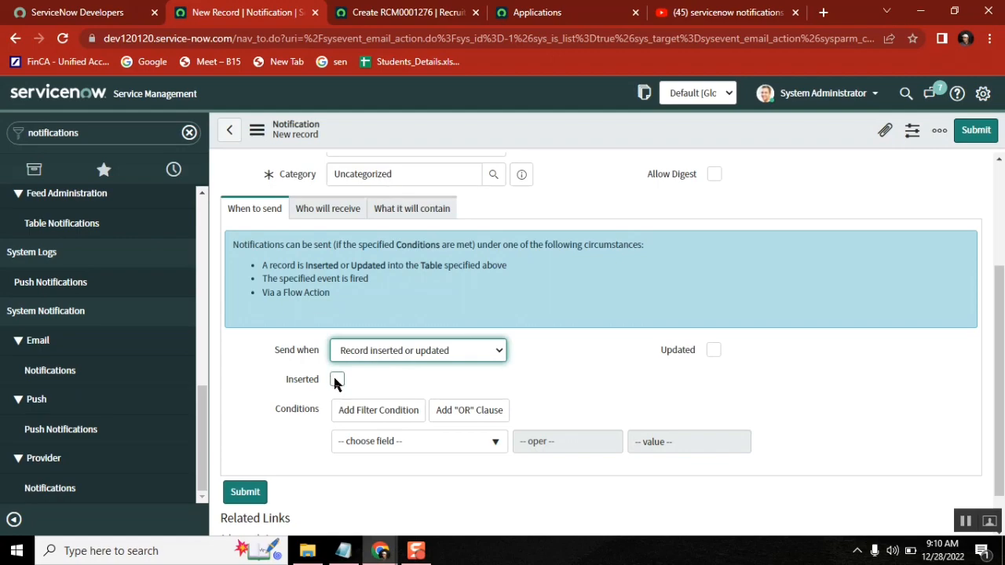
{"action": "left_click", "coordinate": [336, 380]}
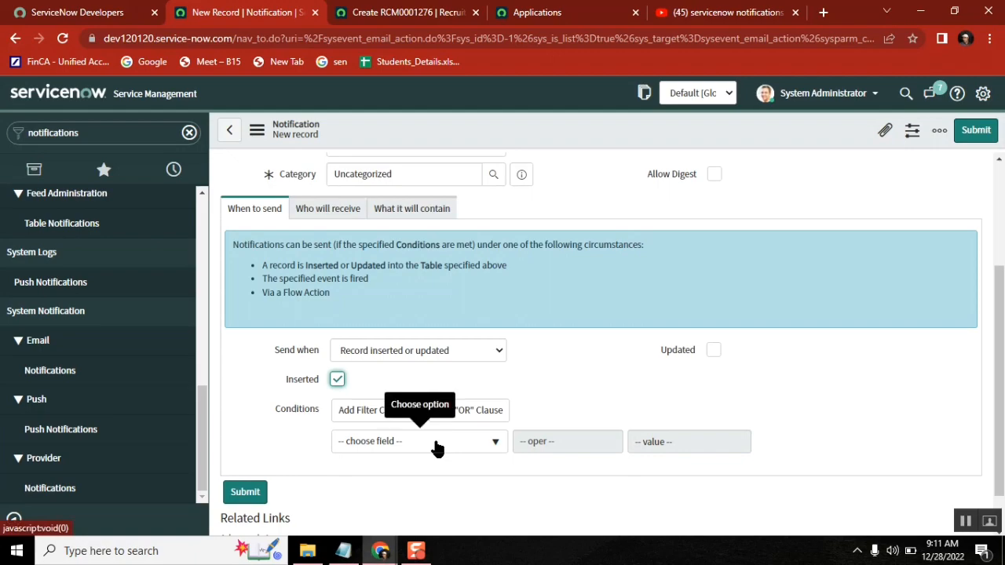
{"action": "left_click", "coordinate": [591, 335]}
{"action": "left_click", "coordinate": [330, 208]}
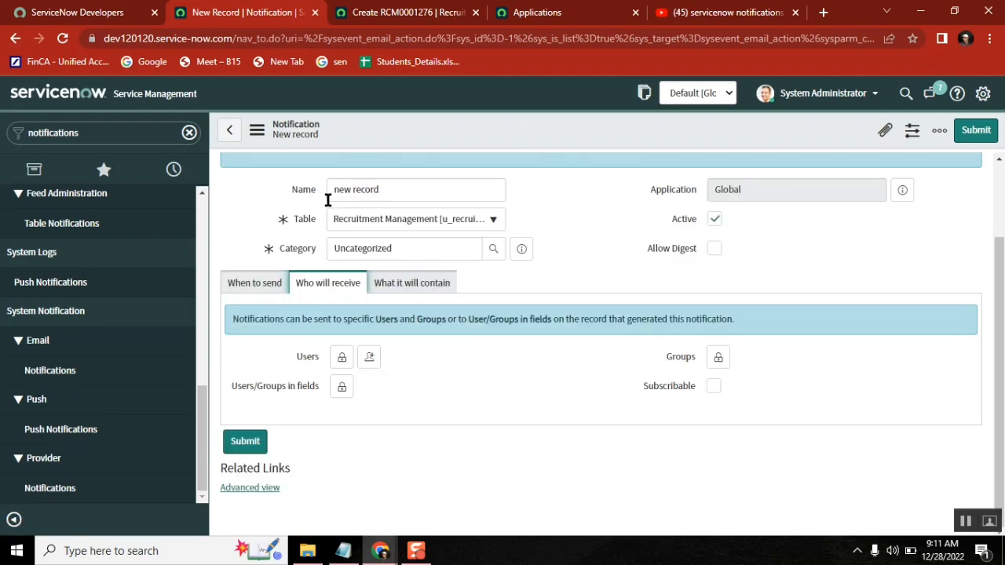
{"action": "left_click", "coordinate": [244, 287]}
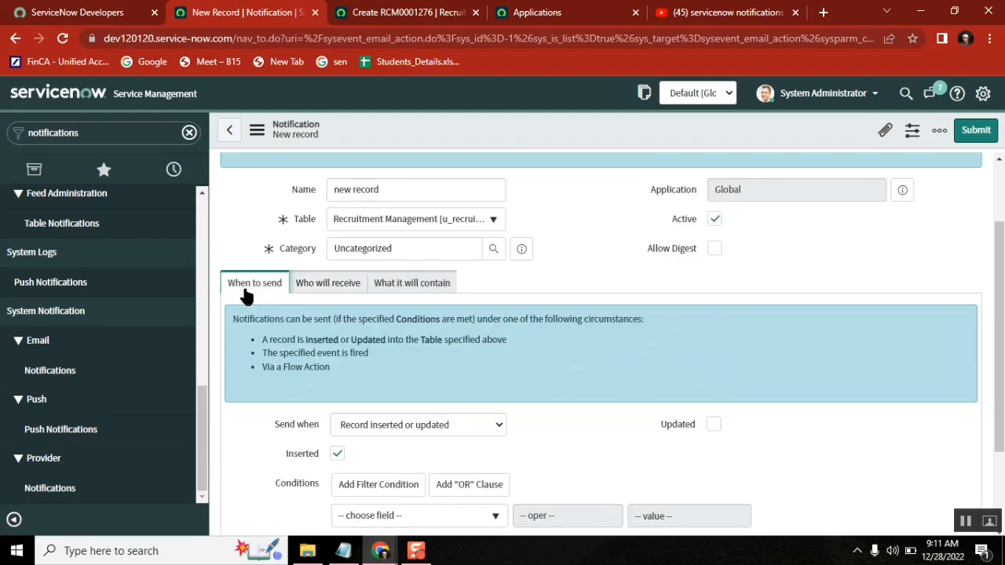
{"action": "scroll", "coordinate": [907, 432], "scroll_direction": "down", "scroll_amount": 1}
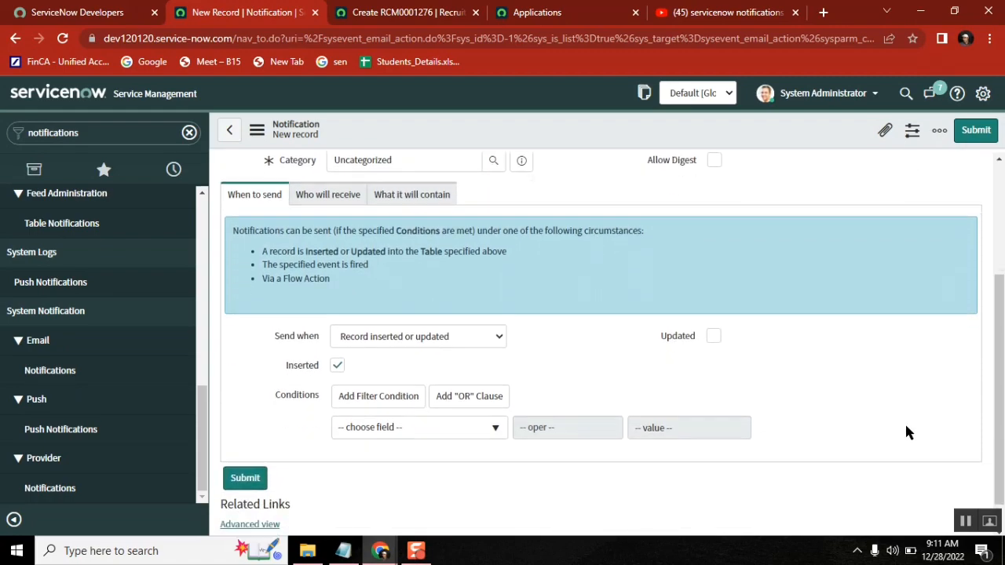
Set the notification's recipients by adding the Requestor field to Users/Groups in fields.
{"action": "left_click", "coordinate": [309, 198]}
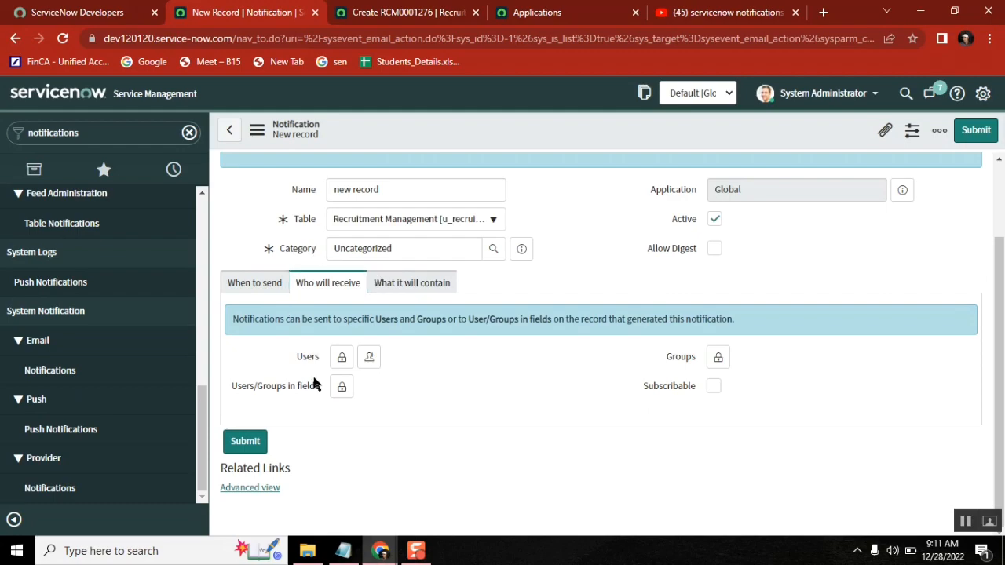
{"action": "left_click", "coordinate": [341, 387]}
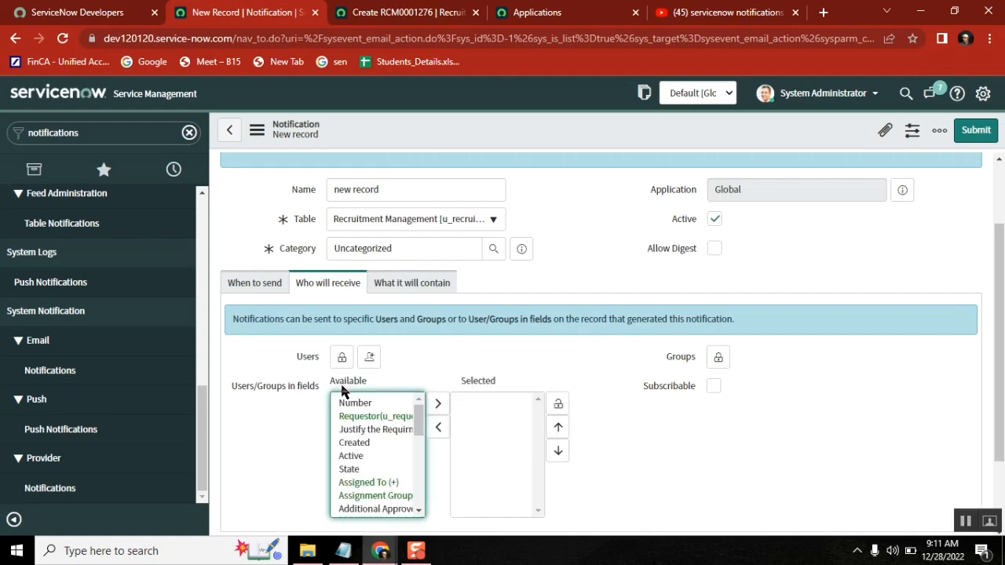
{"action": "left_click", "coordinate": [372, 417]}
{"action": "left_click", "coordinate": [438, 430]}
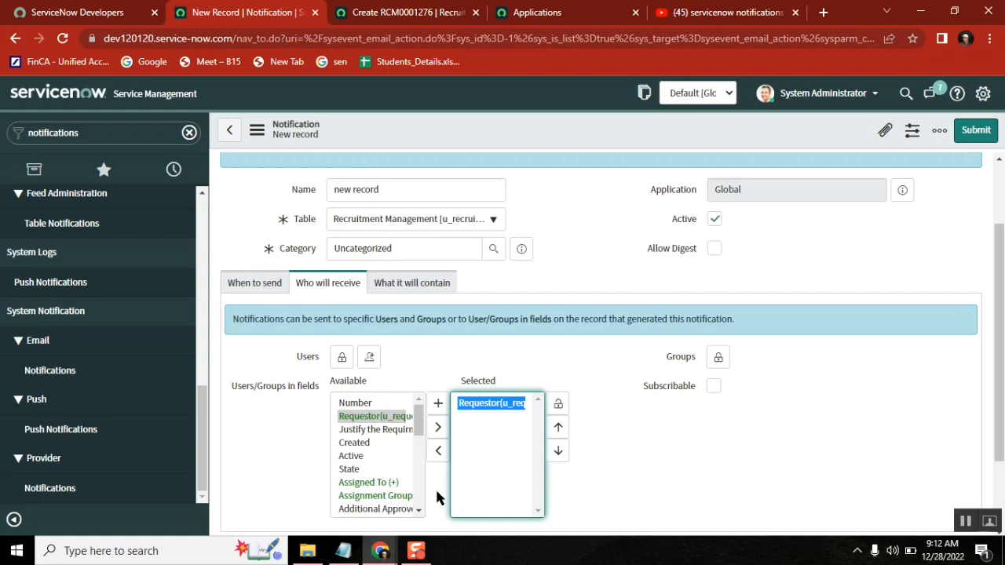
Check the Assignment Group field on the recruitment form and the intended recipient in the notes, and close the notification's recipient field selection.
{"action": "left_click", "coordinate": [371, 496]}
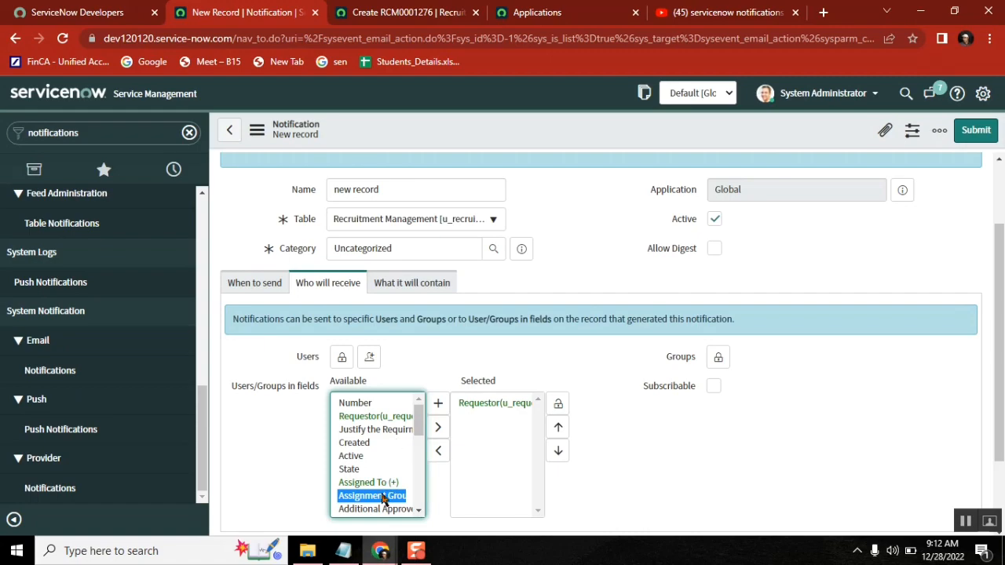
{"action": "left_click", "coordinate": [384, 17]}
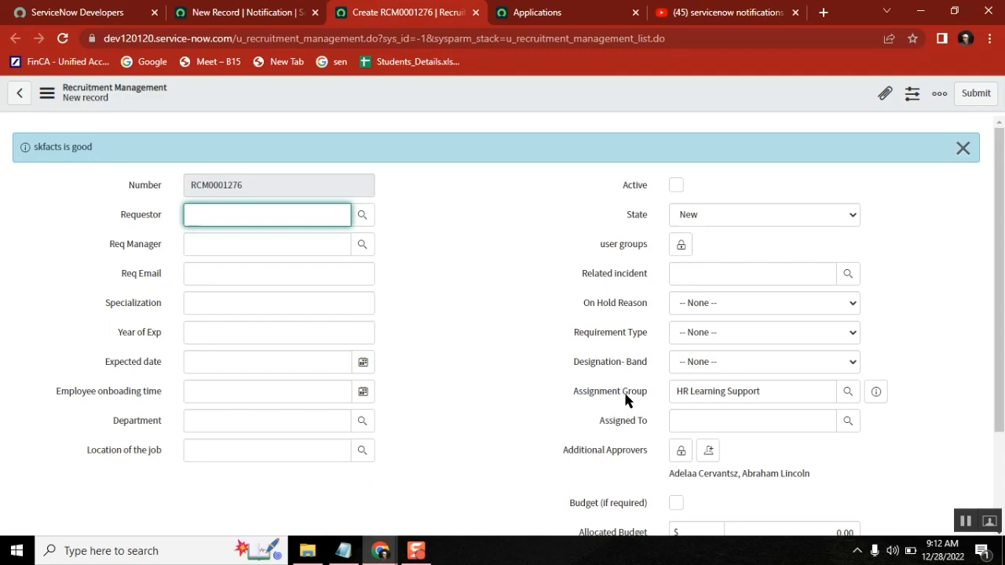
{"action": "left_click", "coordinate": [256, 22]}
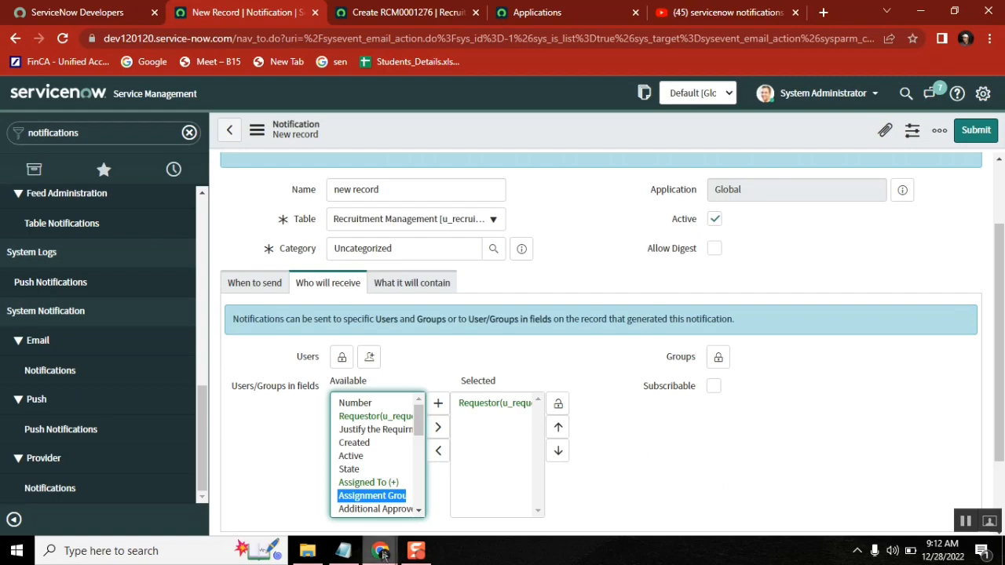
{"action": "left_click", "coordinate": [343, 551]}
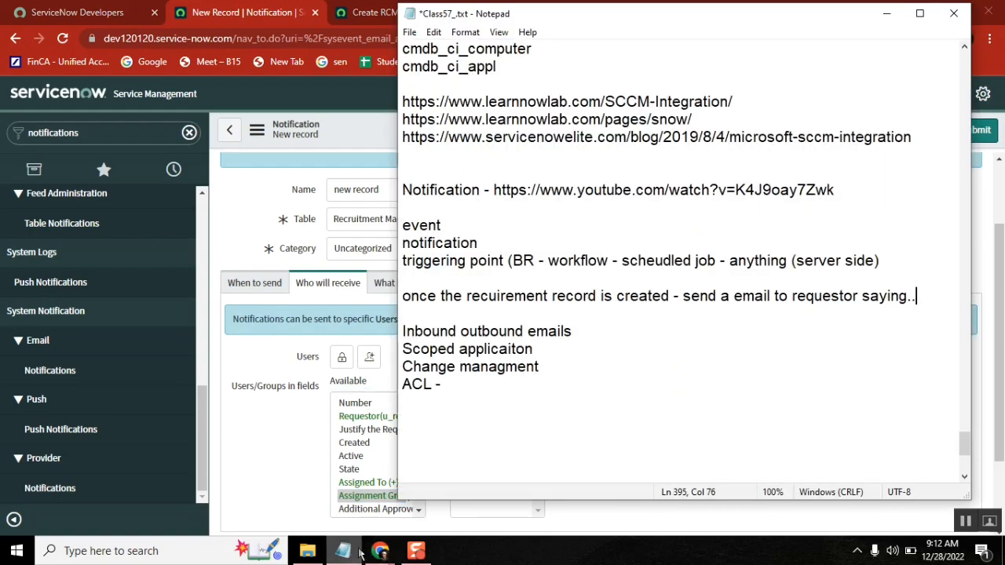
{"action": "double_click", "coordinate": [839, 300]}
{"action": "left_click", "coordinate": [284, 429]}
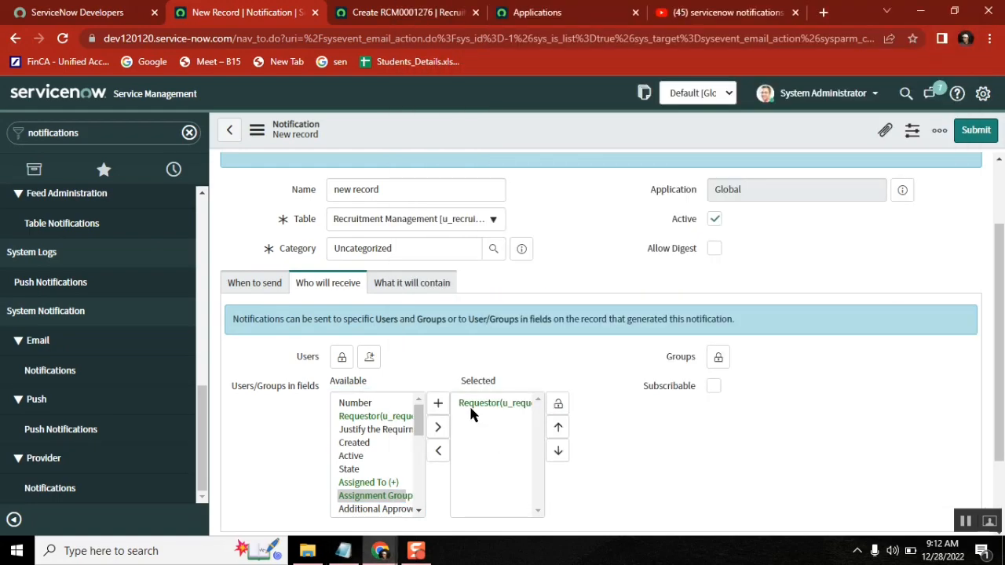
{"action": "left_click", "coordinate": [557, 405]}
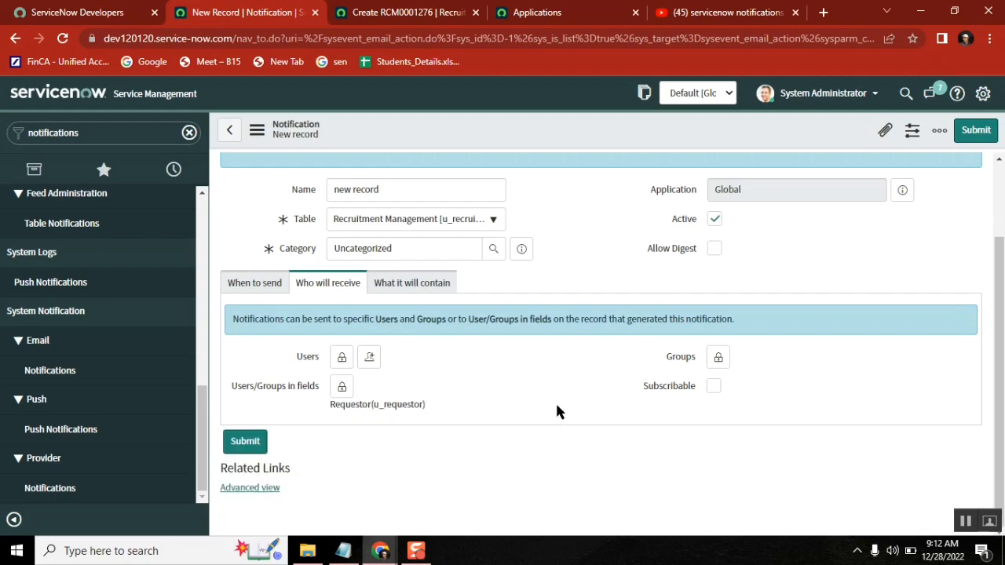
Insert the Recruitment Management Number field variable into the notification's HTML message.
{"action": "left_click", "coordinate": [408, 284]}
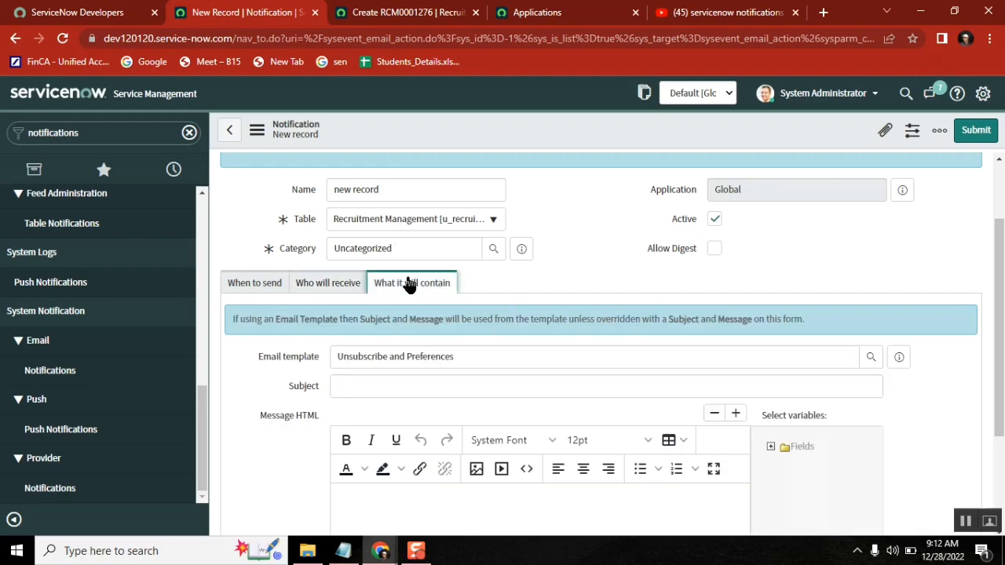
{"action": "left_click", "coordinate": [466, 381]}
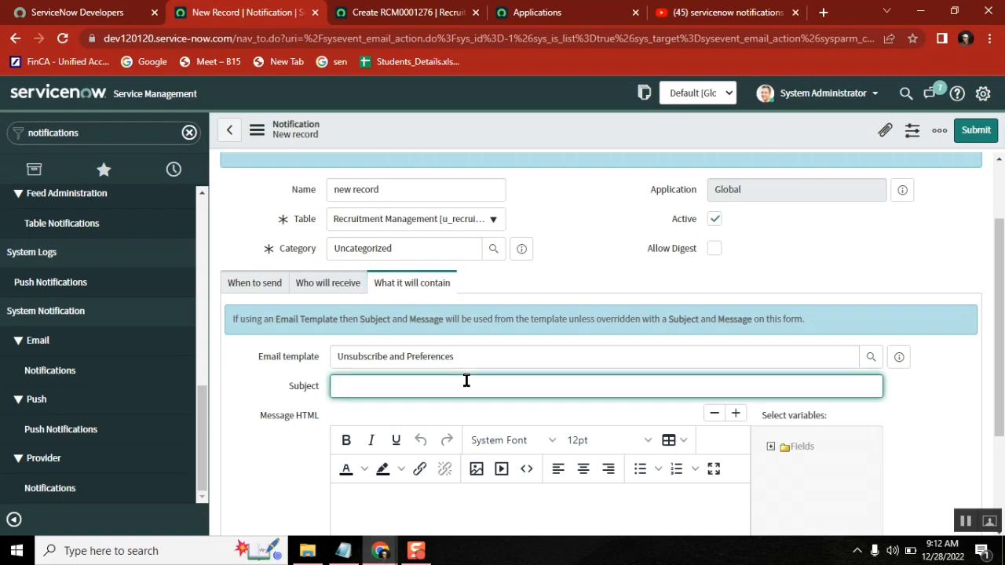
{"action": "type", "text": "S"}
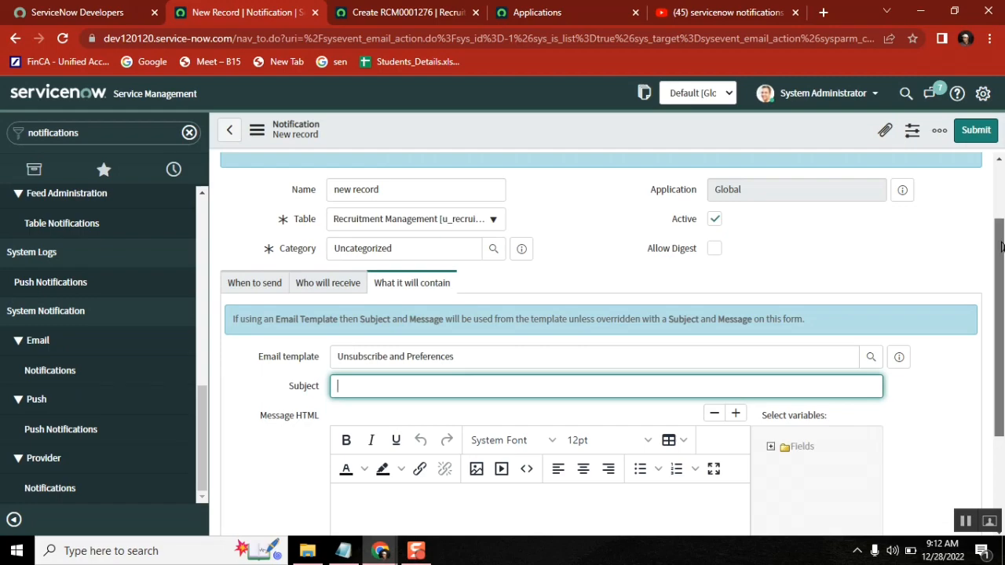
{"action": "scroll", "coordinate": [1001, 248], "scroll_direction": "down", "scroll_amount": 1}
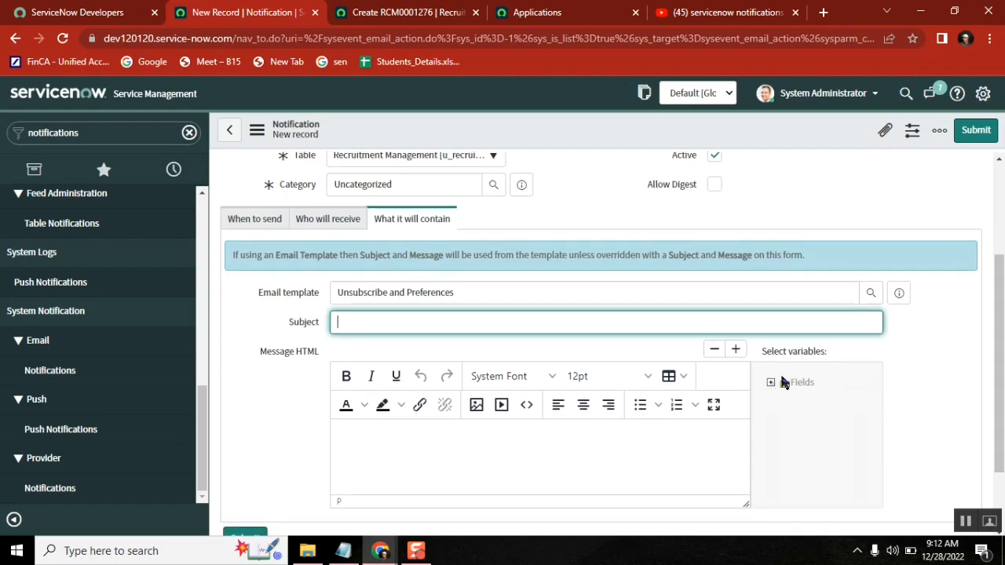
{"action": "left_click", "coordinate": [770, 383]}
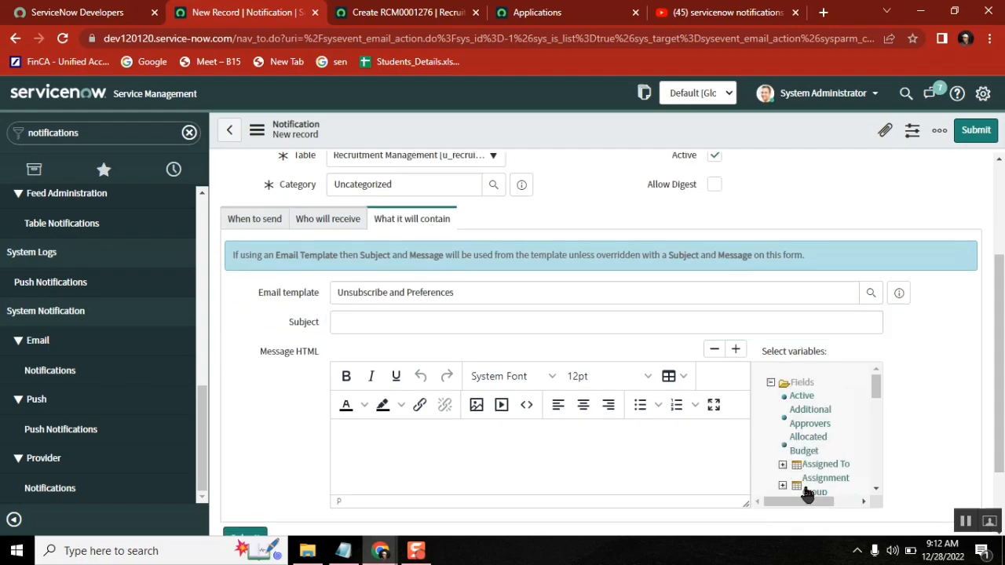
{"action": "left_click_drag", "start_coordinate": [877, 385], "coordinate": [877, 433]}
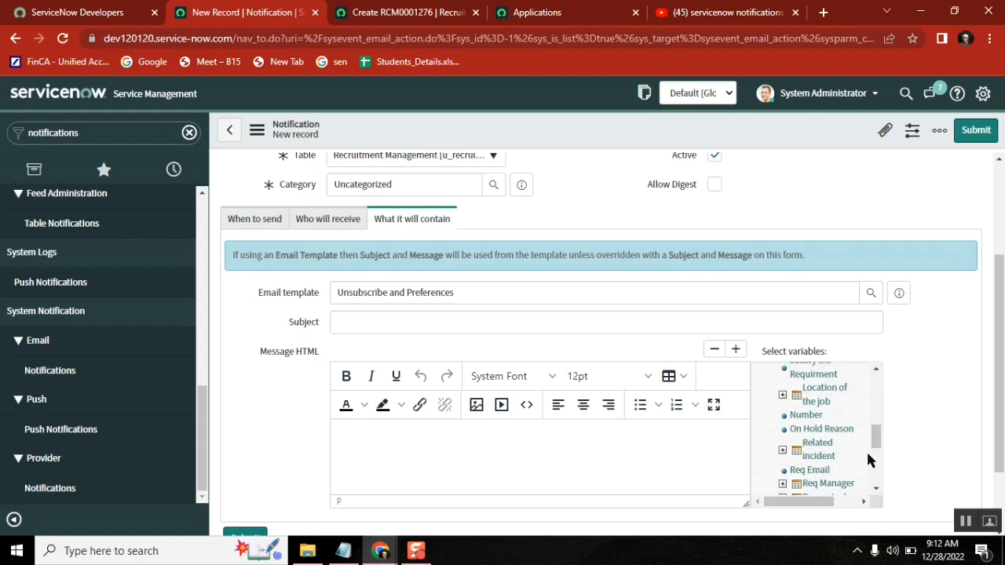
{"action": "left_click", "coordinate": [806, 416]}
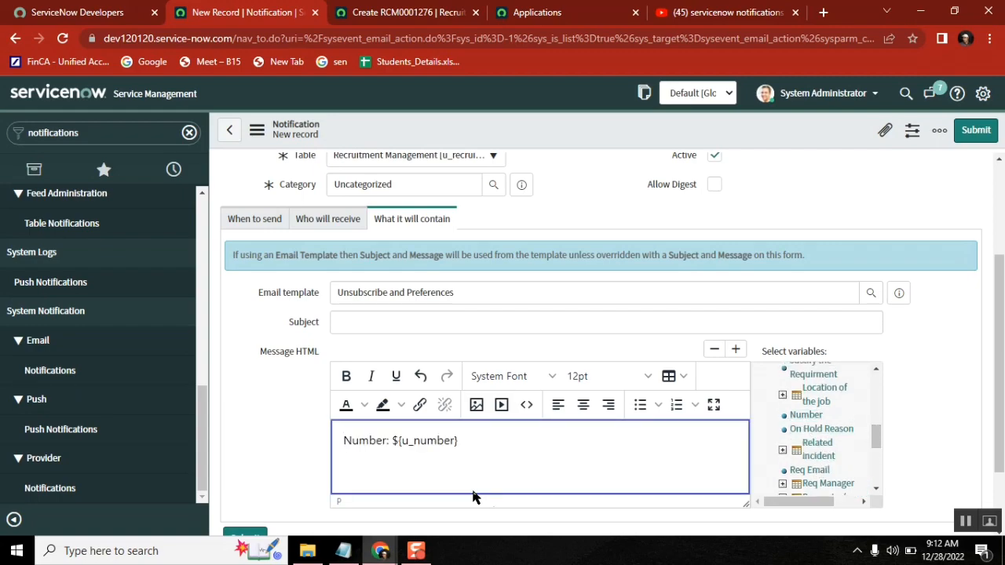
Set the notification's subject to "${u_number} is created behalf of you.", reusing the variable from the message.
{"action": "left_click_drag", "start_coordinate": [463, 440], "coordinate": [392, 441]}
{"action": "key", "text": "ctrl+c"}
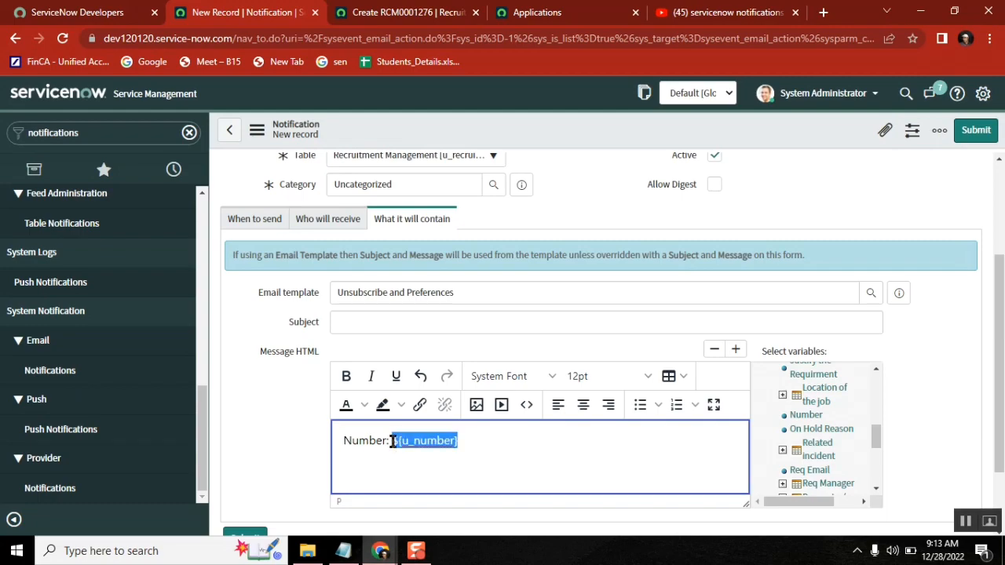
{"action": "left_click", "coordinate": [355, 330]}
{"action": "key", "text": "ctrl+v"}
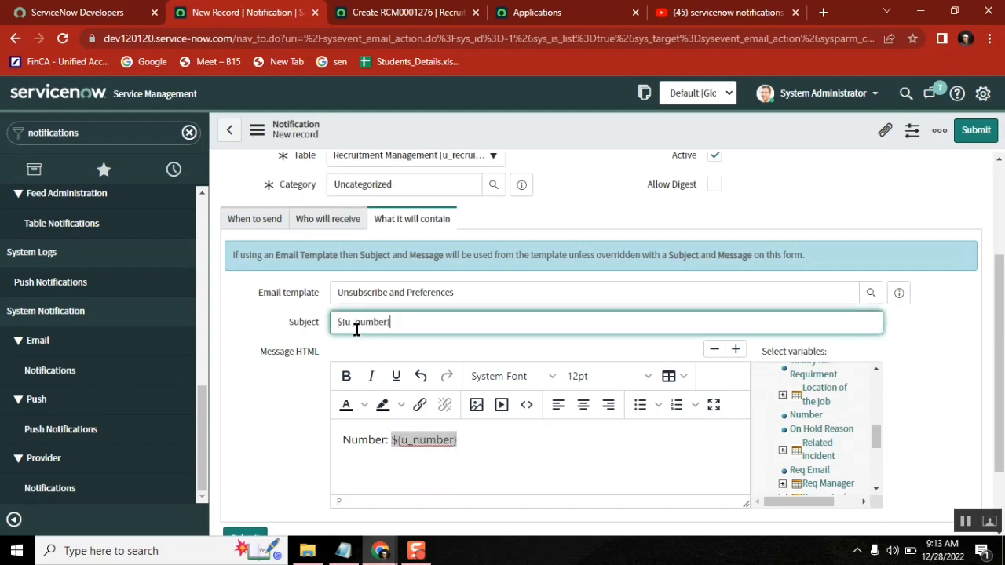
{"action": "type", "text": "is created behalf of you."}
{"action": "left_click", "coordinate": [467, 441]}
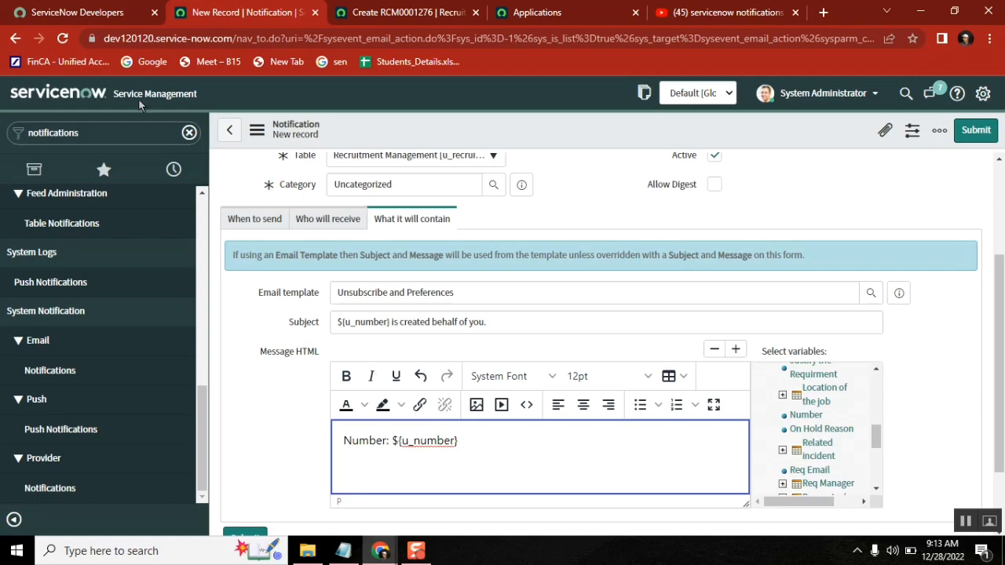
Filter the navigator for "emails" and open the System Logs Emails list in a separate browser tab.
{"action": "left_click", "coordinate": [111, 133]}
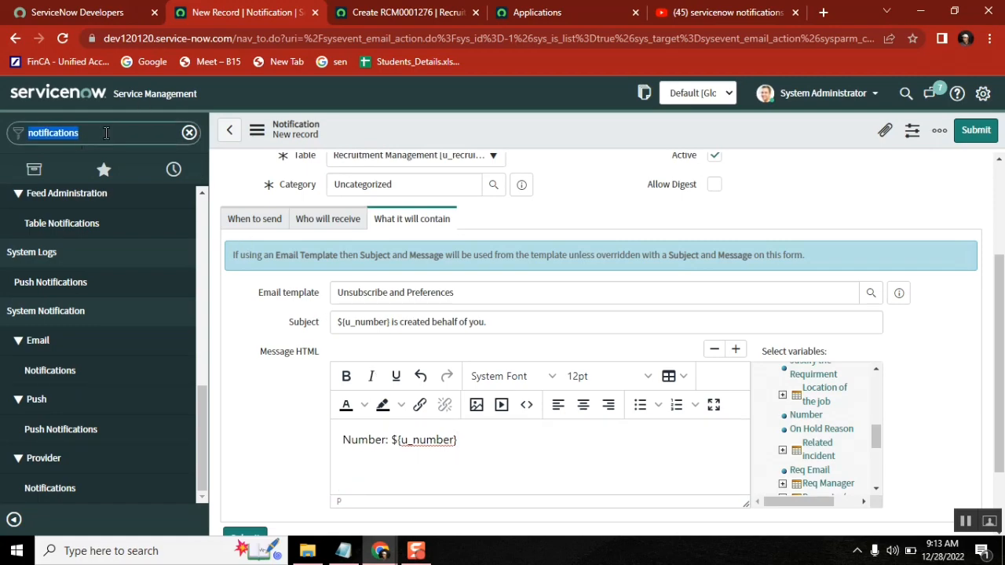
{"action": "key", "text": "Left"}
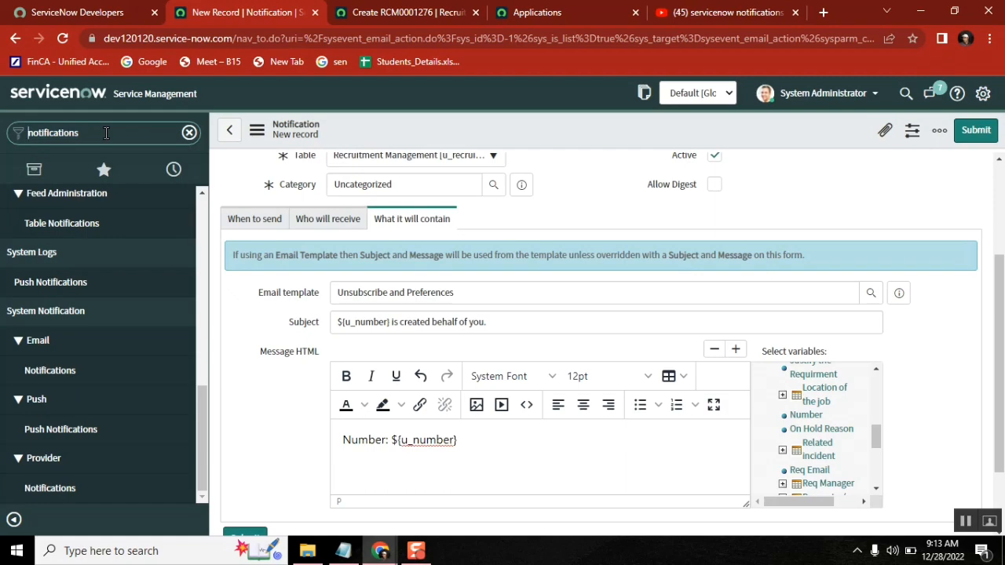
{"action": "key", "text": "ctrl+a"}
{"action": "type", "text": "mail"}
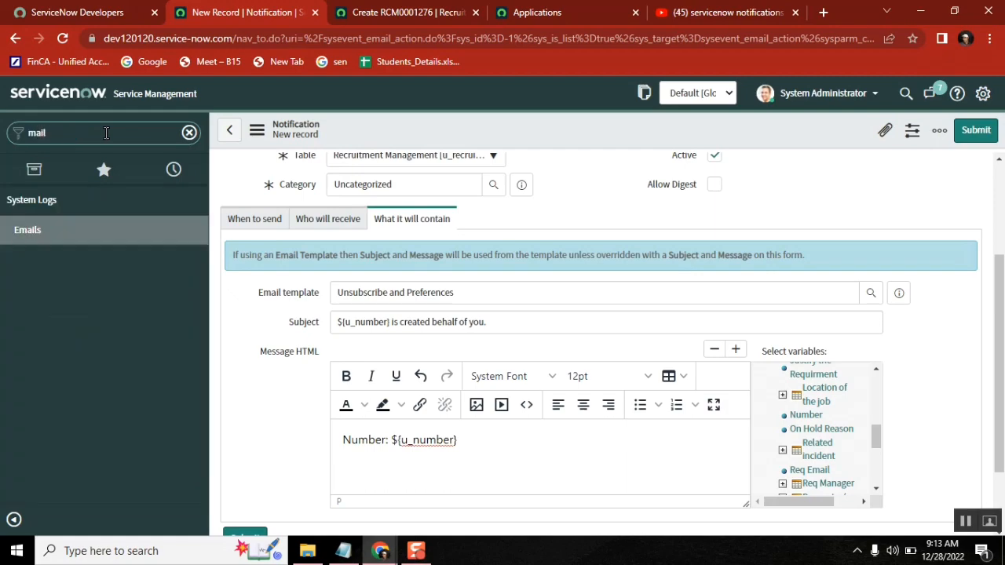
{"action": "key", "text": "BackSpace"}
{"action": "key", "text": "BackSpace"}
{"action": "key", "text": "BackSpace"}
{"action": "key", "text": "BackSpace"}
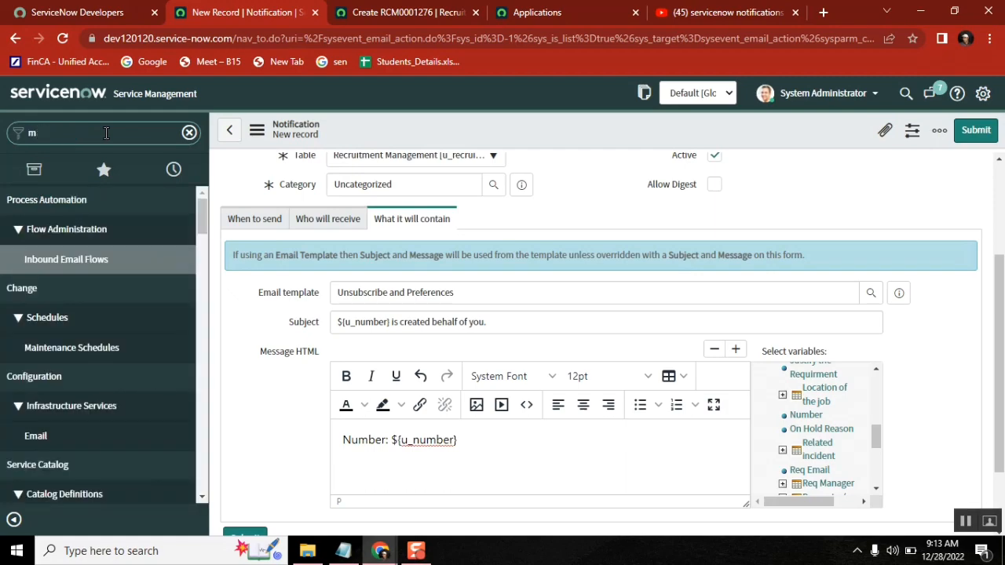
{"action": "type", "text": "emails"}
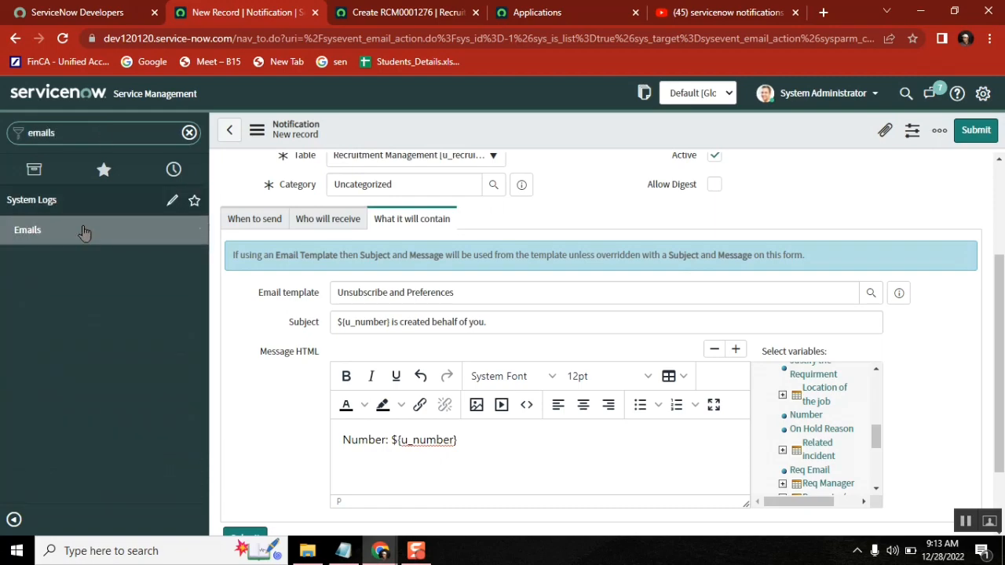
{"action": "middle_click", "coordinate": [36, 236]}
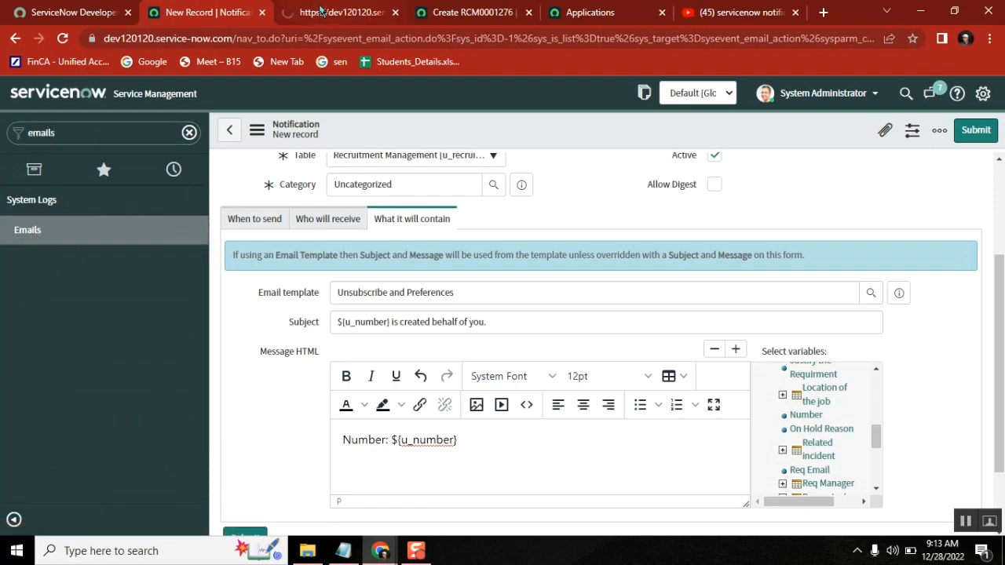
{"action": "left_click", "coordinate": [334, 12]}
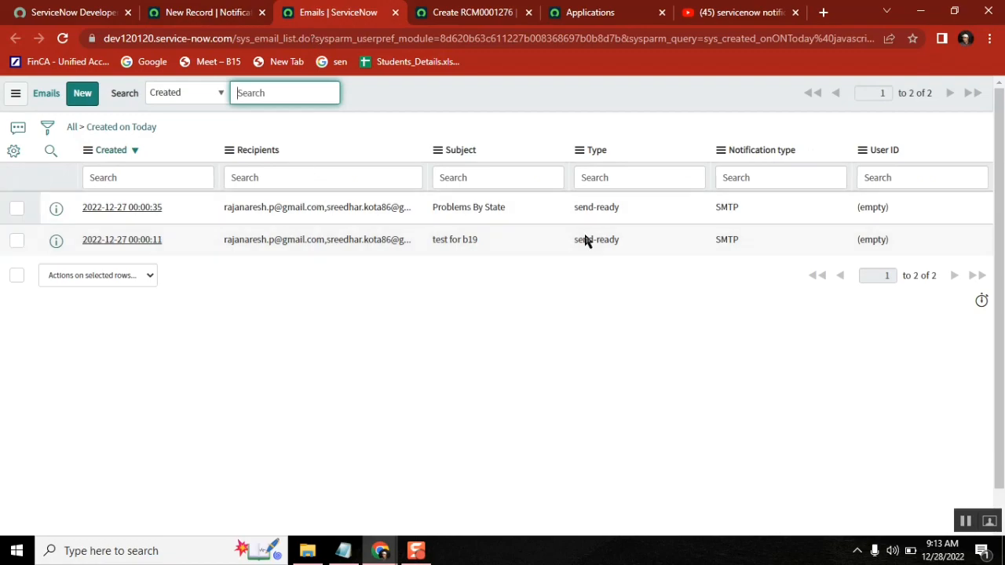
Remove the Created on Today filter from the email log and search its subjects for "*created".
{"action": "left_click", "coordinate": [74, 128]}
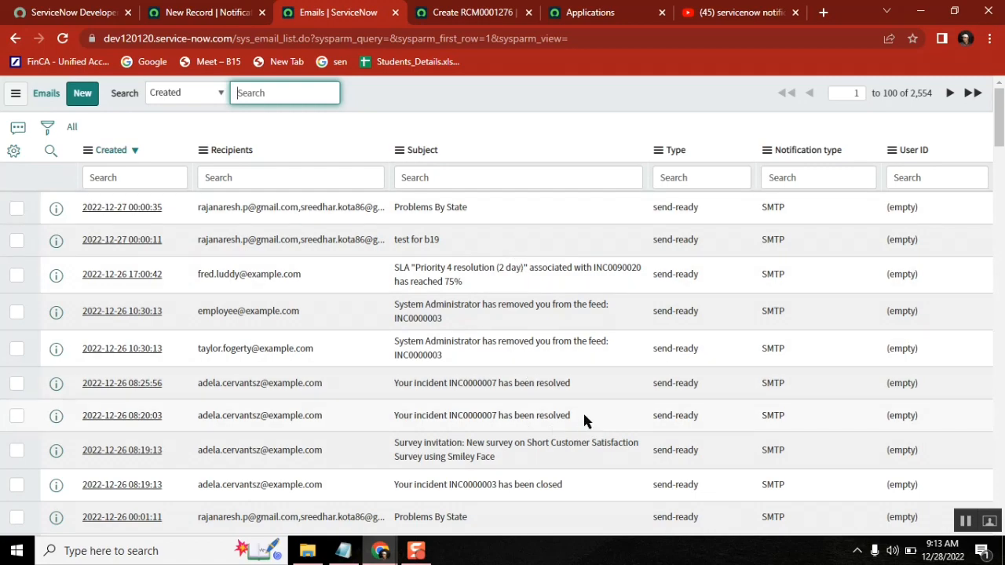
{"action": "left_click_drag", "start_coordinate": [583, 421], "coordinate": [392, 420]}
{"action": "double_click", "coordinate": [392, 418]}
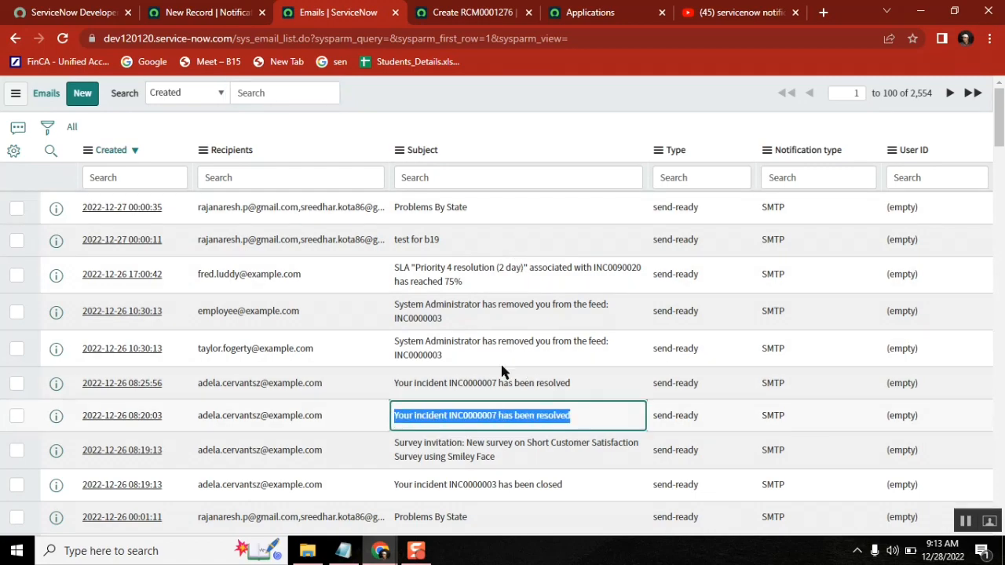
{"action": "left_click", "coordinate": [462, 186]}
{"action": "type", "text": "*created"}
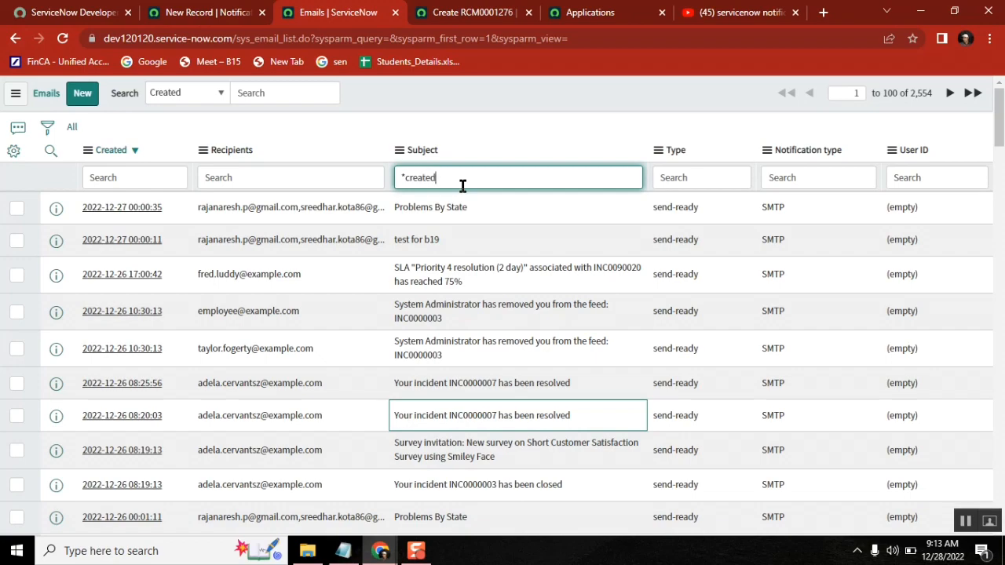
{"action": "key", "text": "Return"}
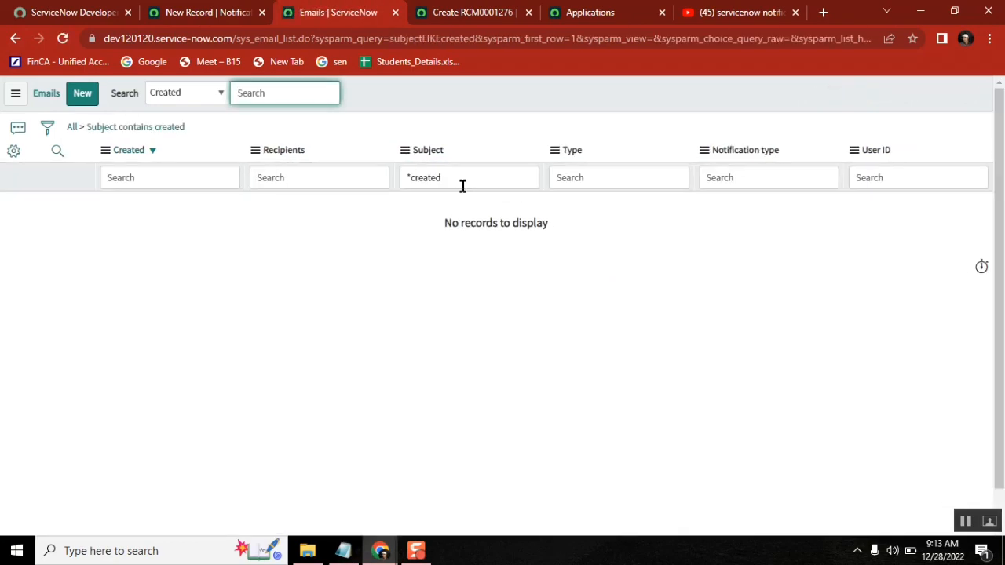
Clear the subject filter and copy the subject of an incident email worded "has been opened on your behalf".
{"action": "left_click", "coordinate": [71, 129]}
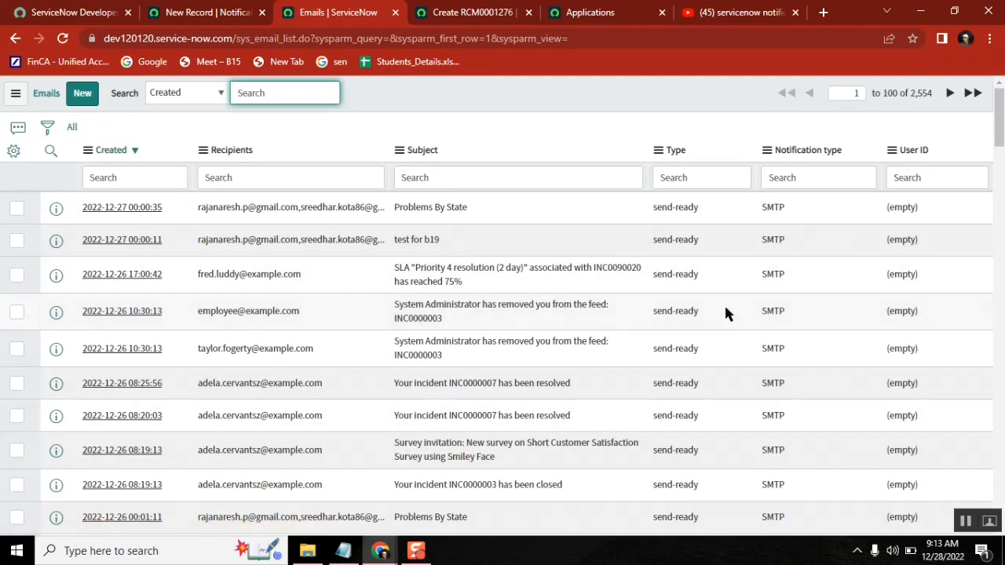
{"action": "scroll", "coordinate": [981, 269], "scroll_direction": "down", "scroll_amount": 5}
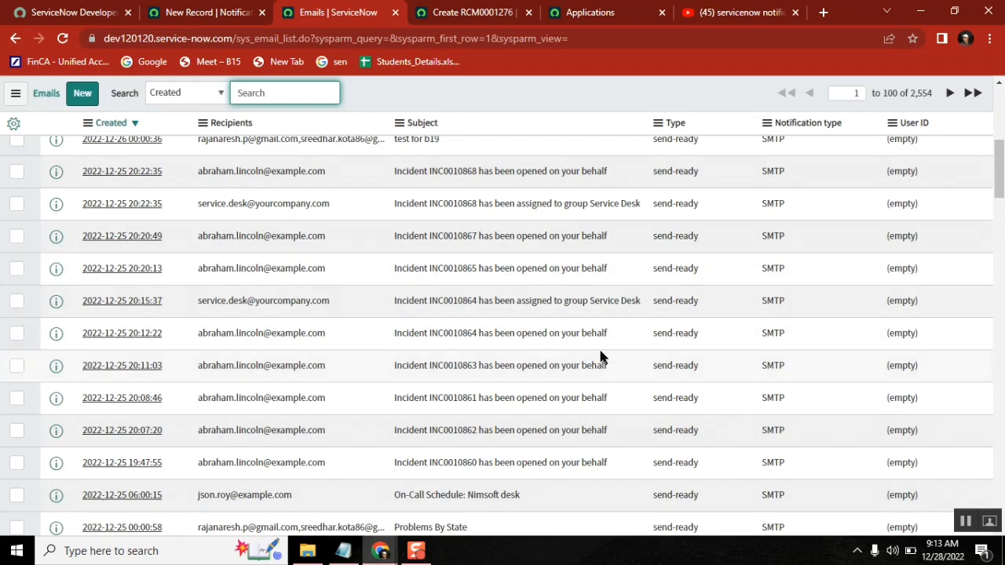
{"action": "left_click_drag", "start_coordinate": [607, 333], "coordinate": [394, 333]}
{"action": "key", "text": "ctrl+c"}
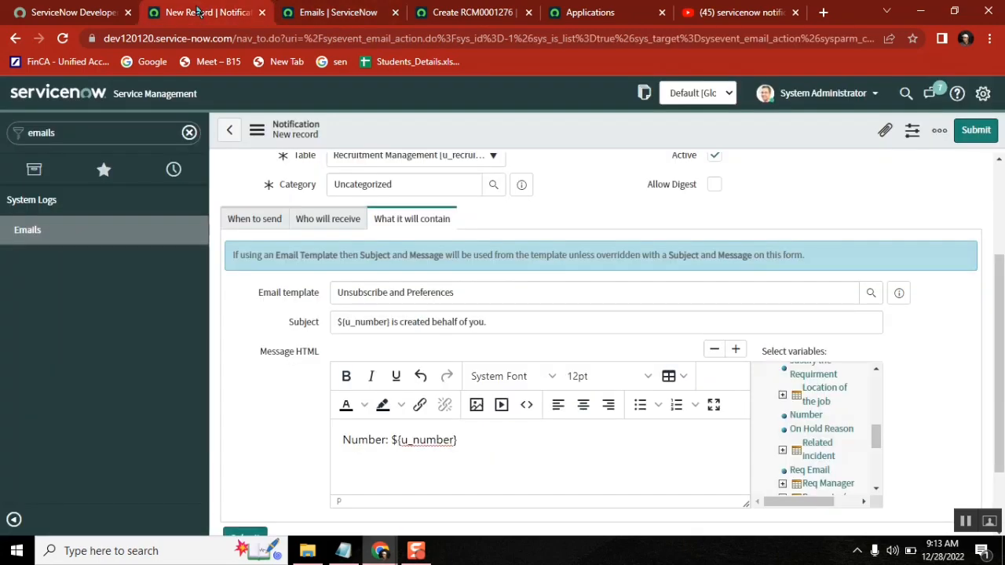
Return to the new notification record and prefix its subject with "Recruitement request" before the ${u_number} variable.
{"action": "left_click", "coordinate": [208, 12]}
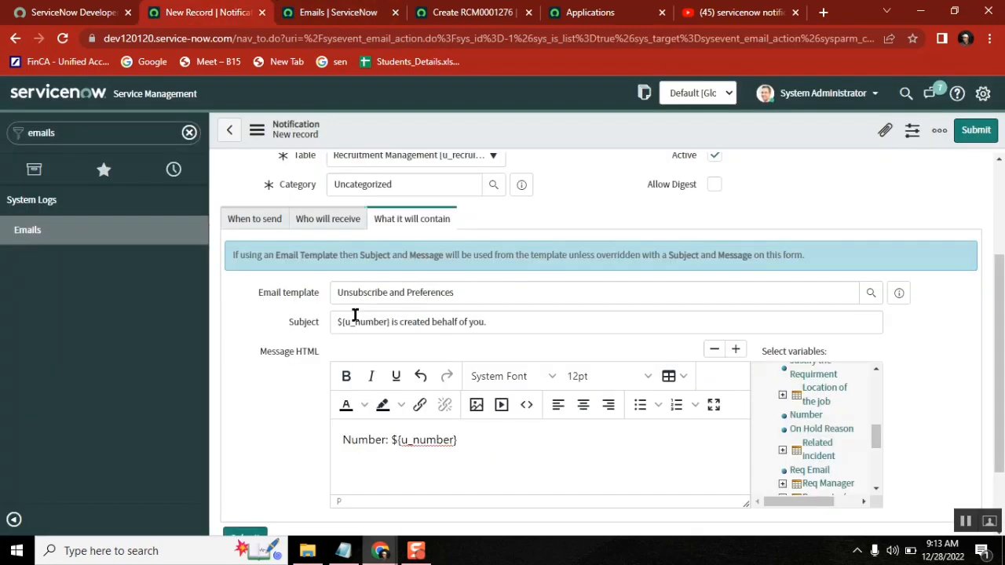
{"action": "left_click", "coordinate": [334, 322]}
{"action": "type", "text": "Re"}
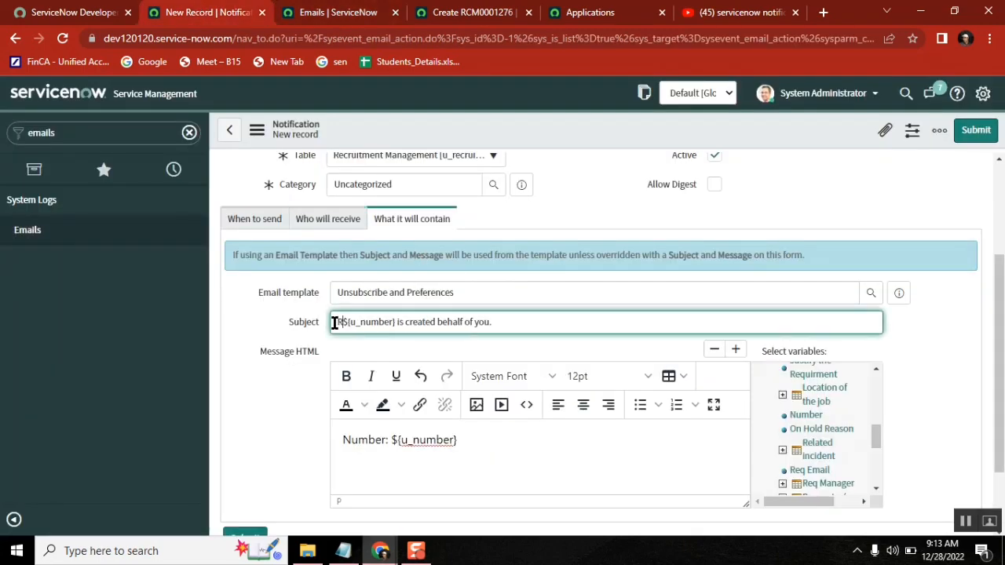
{"action": "type", "text": "cui"}
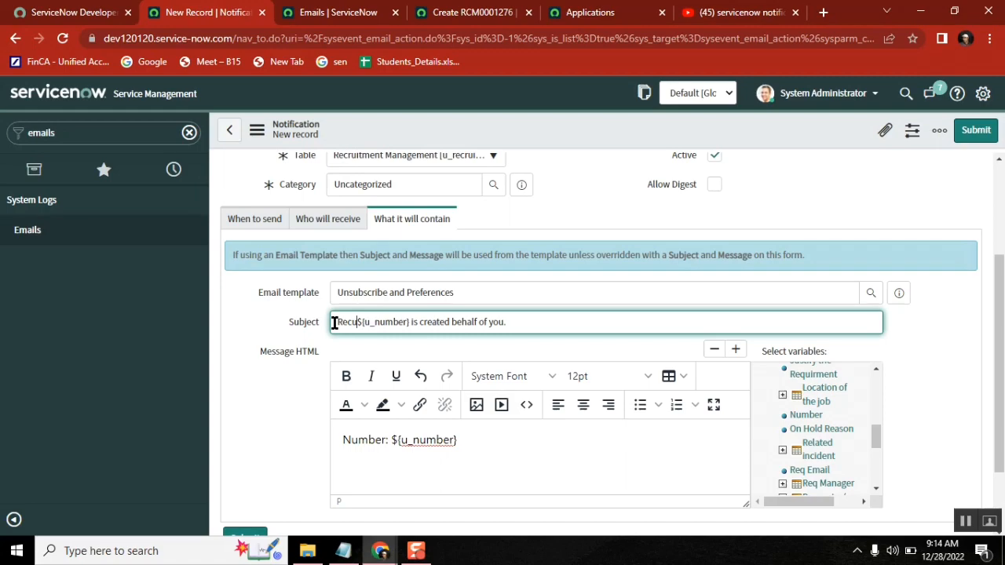
{"action": "key", "text": "BackSpace"}
{"action": "key", "text": "BackSpace"}
{"action": "type", "text": "ruitement"}
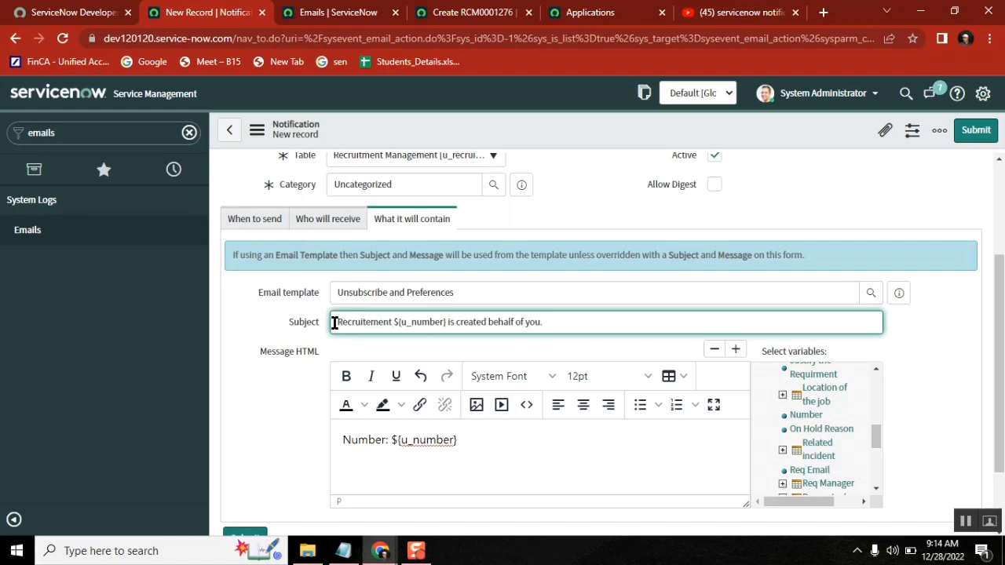
{"action": "type", "text": " reques"}
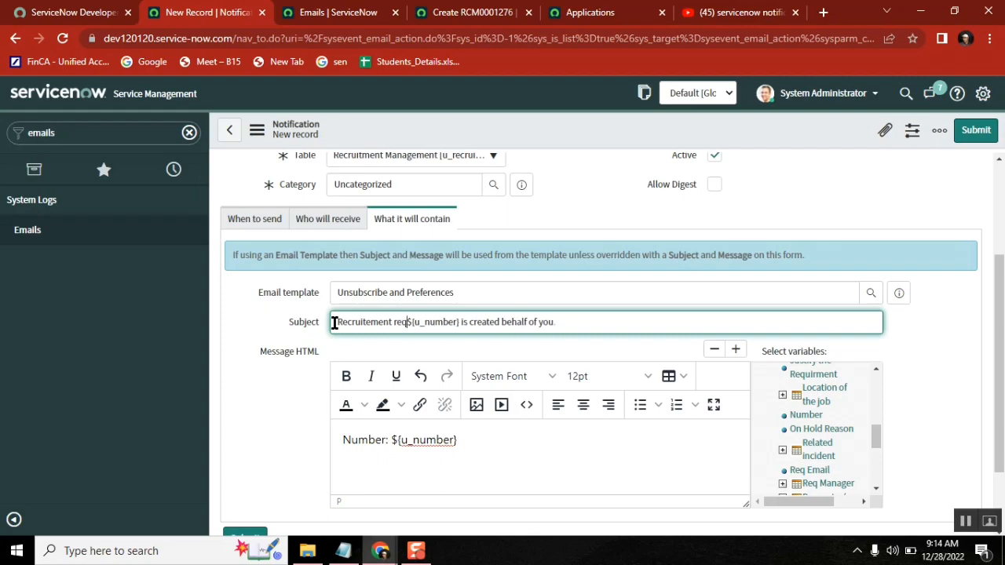
{"action": "type", "text": "t"}
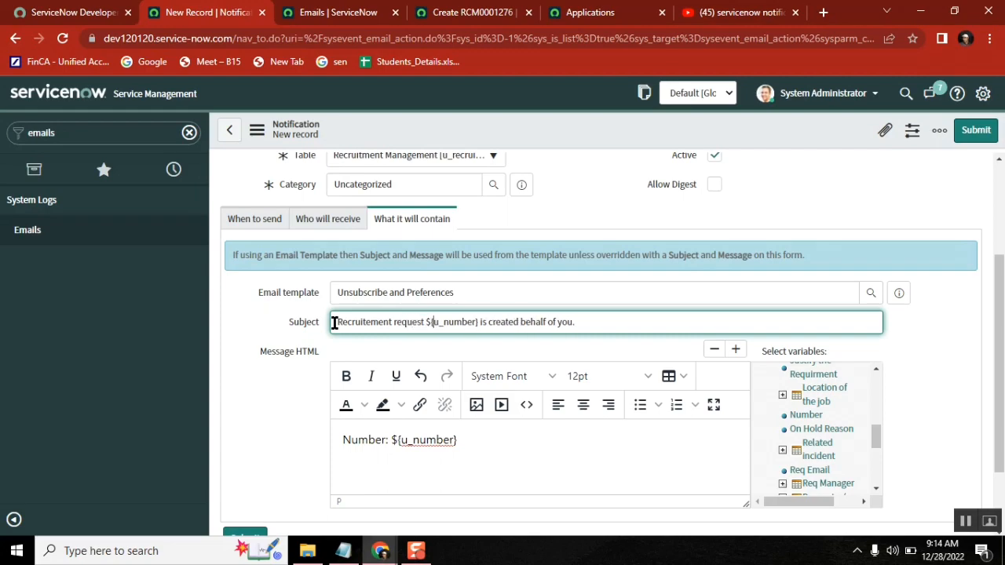
Replace "created behalf of you." at the end of the subject with the copied incident email subject.
{"action": "key", "text": "Right"}
{"action": "key", "text": "Right"}
{"action": "key", "text": "Right"}
{"action": "key", "text": "Right"}
{"action": "key", "text": "Right"}
{"action": "key", "text": "Right"}
{"action": "key", "text": "Right"}
{"action": "key", "text": "Right"}
{"action": "key", "text": "Right"}
{"action": "key", "text": "Right"}
{"action": "key", "text": "shift+End"}
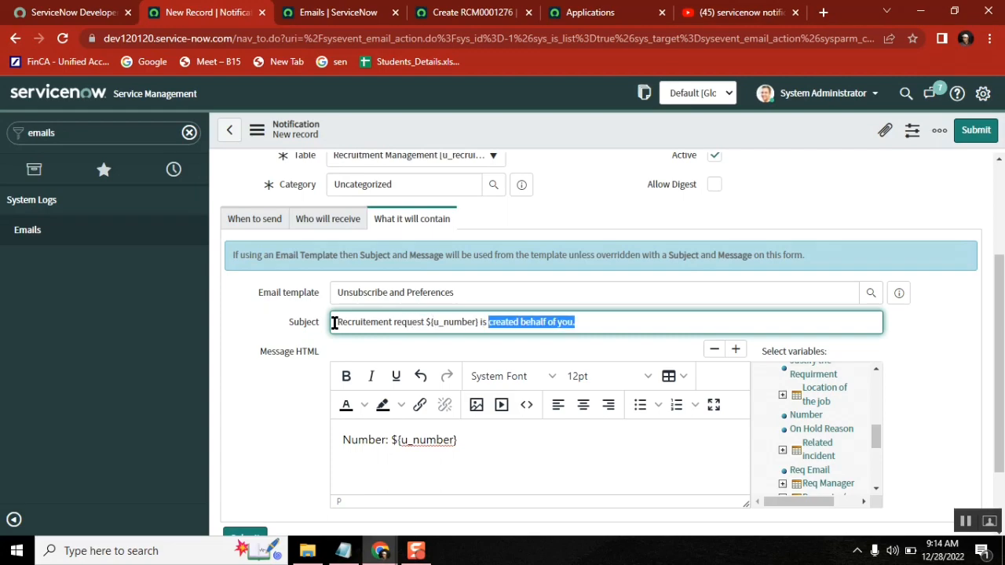
{"action": "key", "text": "ctrl+v"}
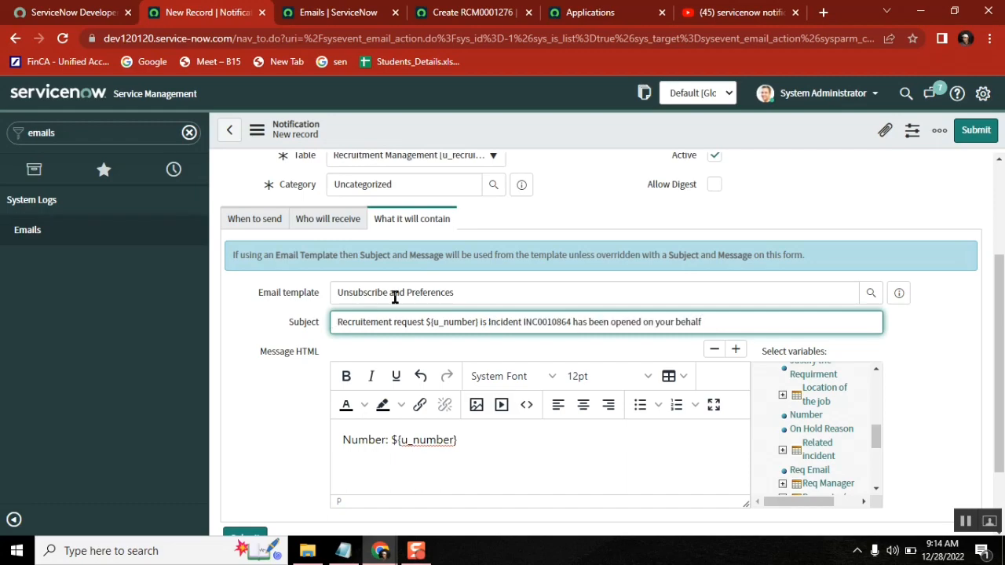
Trim the subject's leftover "is" and incident reference and append "you", giving "Recruitement request ${u_number} has been opened on your behalf you".
{"action": "left_click", "coordinate": [572, 322]}
{"action": "key", "text": "BackSpace"}
{"action": "key", "text": "BackSpace"}
{"action": "key", "text": "BackSpace"}
{"action": "key", "text": "BackSpace"}
{"action": "key", "text": "BackSpace"}
{"action": "key", "text": "BackSpace"}
{"action": "key", "text": "BackSpace"}
{"action": "key", "text": "BackSpace"}
{"action": "key", "text": "BackSpace"}
{"action": "key", "text": "BackSpace"}
{"action": "key", "text": "BackSpace"}
{"action": "key", "text": "BackSpace"}
{"action": "key", "text": "BackSpace"}
{"action": "key", "text": "BackSpace"}
{"action": "key", "text": "BackSpace"}
{"action": "key", "text": "BackSpace"}
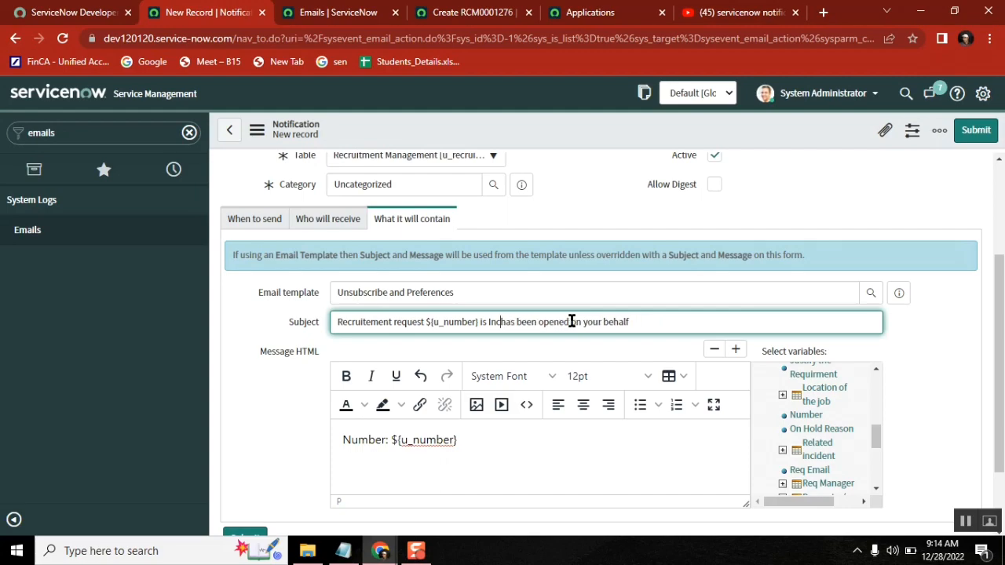
{"action": "key", "text": "BackSpace"}
{"action": "key", "text": "BackSpace"}
{"action": "key", "text": "BackSpace"}
{"action": "key", "text": "BackSpace"}
{"action": "key", "text": "BackSpace"}
{"action": "key", "text": "BackSpace"}
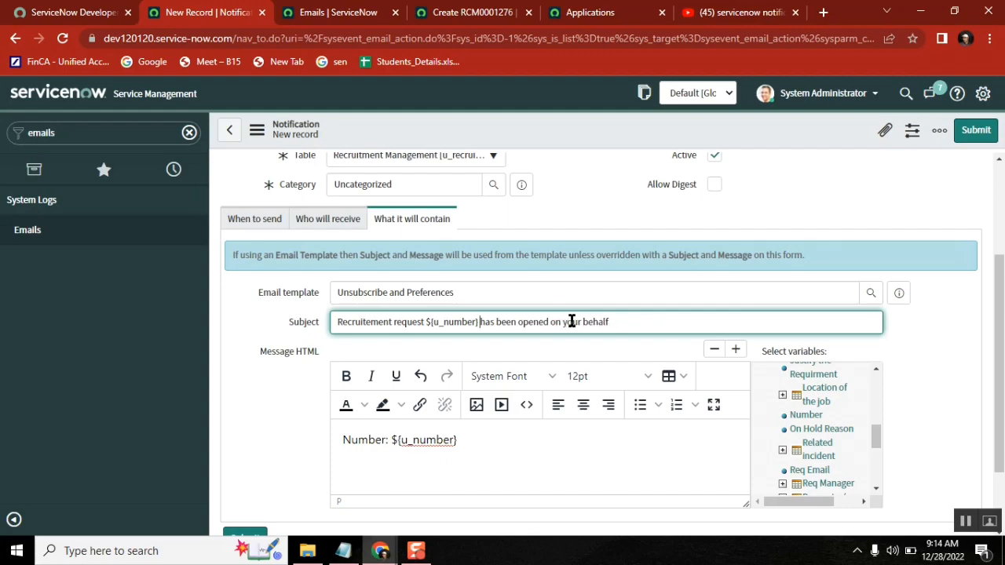
{"action": "type", "text": "you"}
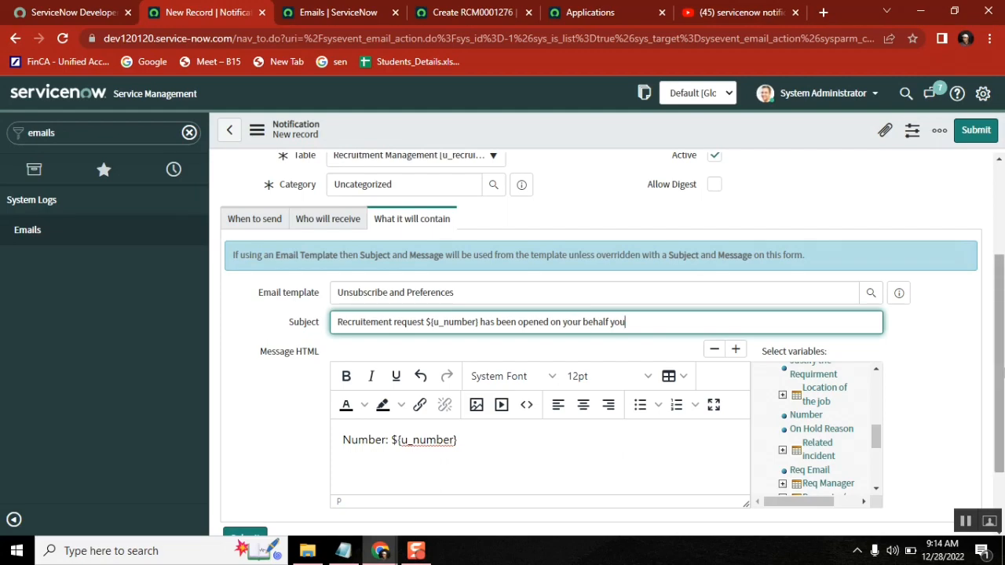
Delete the entire content of the notification's HTML message.
{"action": "left_click", "coordinate": [482, 441]}
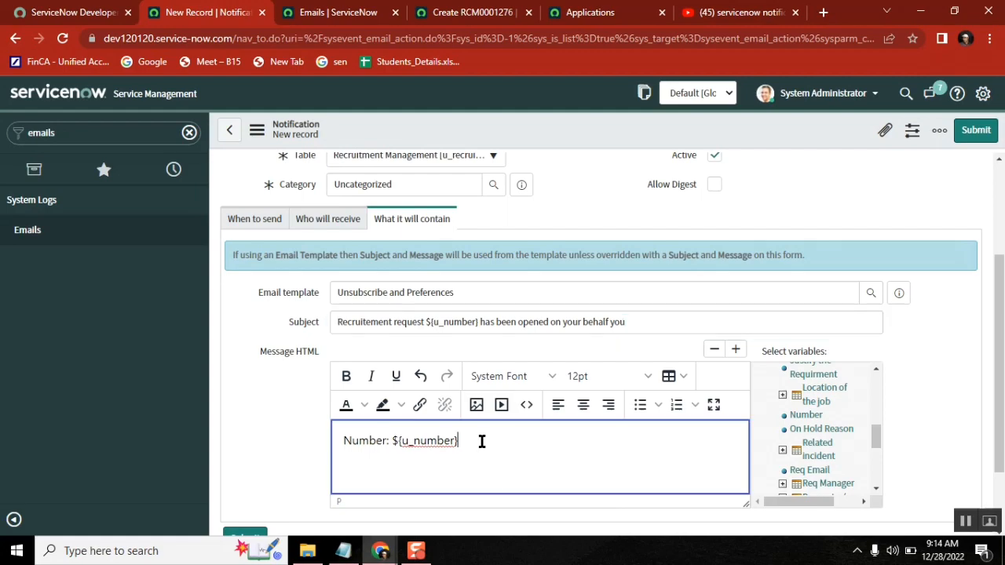
{"action": "key", "text": "ctrl+a"}
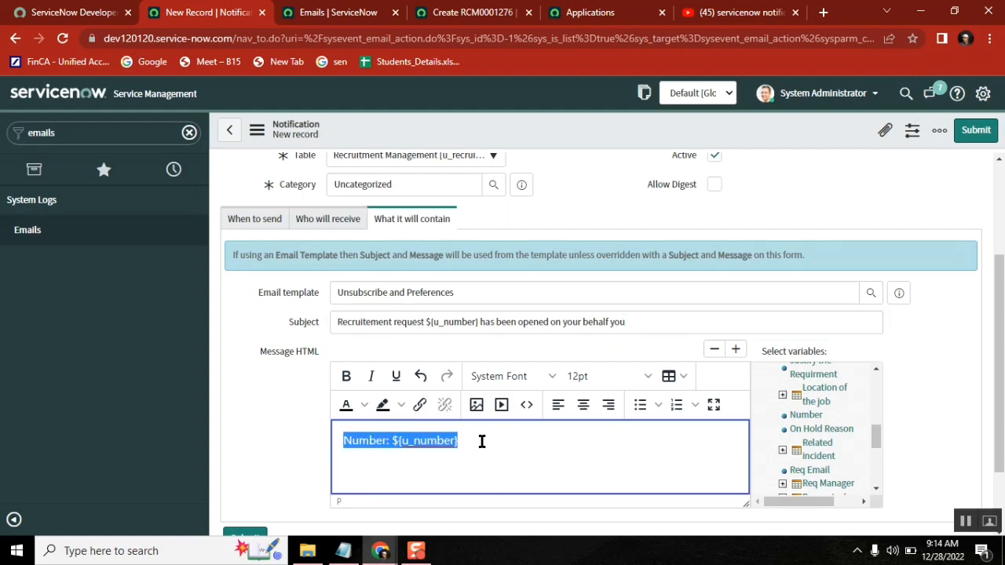
{"action": "key", "text": "BackSpace"}
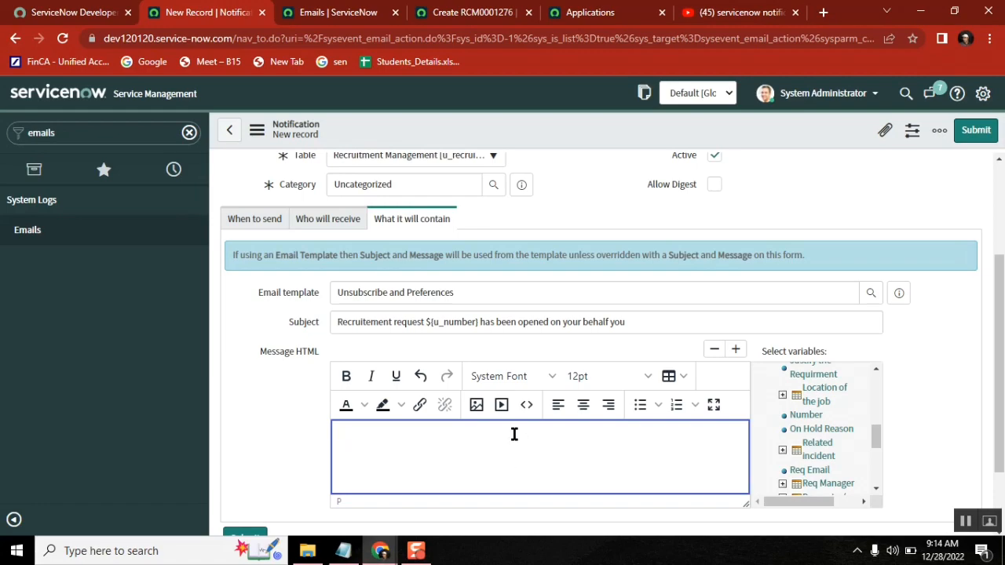
Open the logged incident email in a separate browser tab, preview its message layout, and return to the notification record.
{"action": "left_click", "coordinate": [342, 12]}
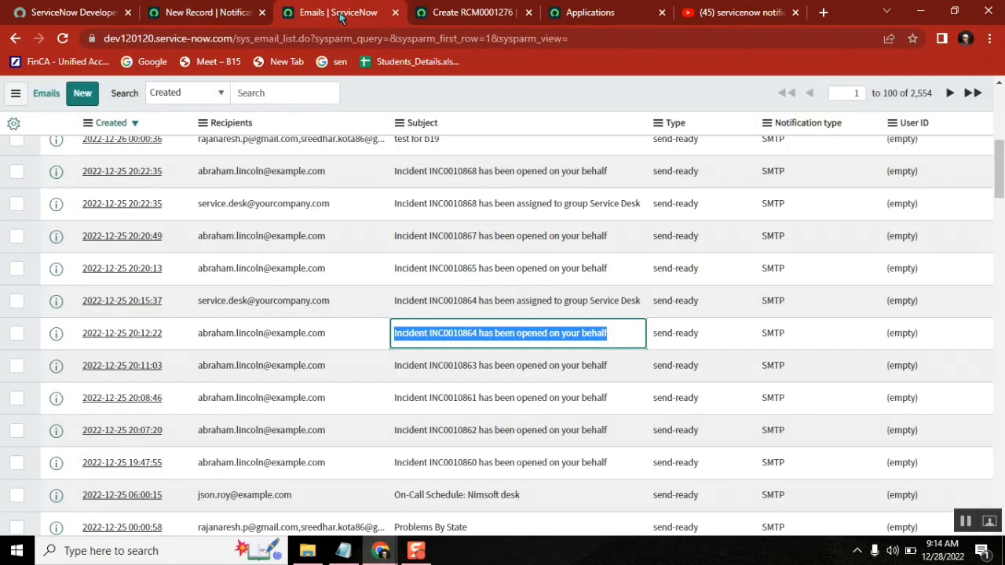
{"action": "middle_click", "coordinate": [135, 339]}
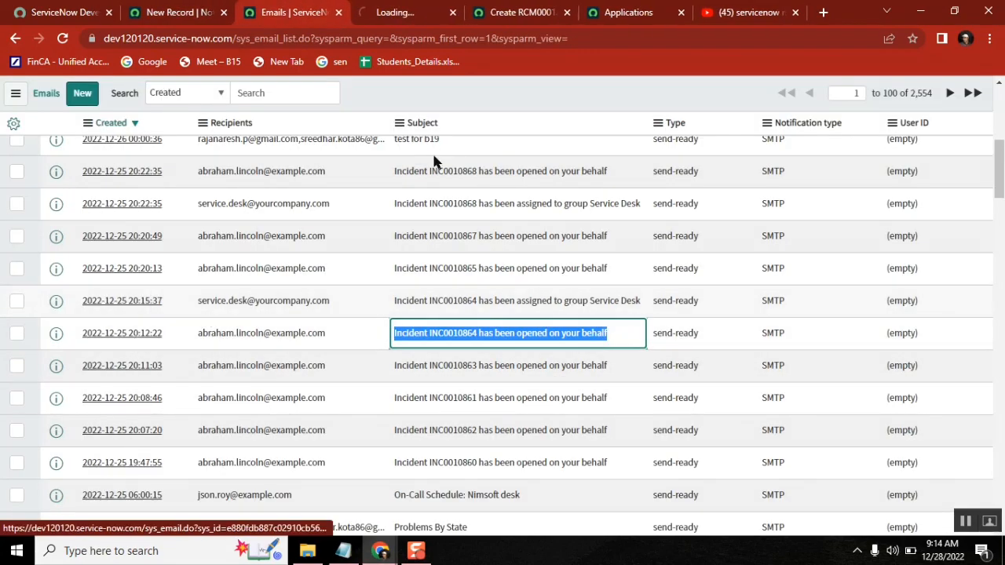
{"action": "left_click", "coordinate": [385, 14]}
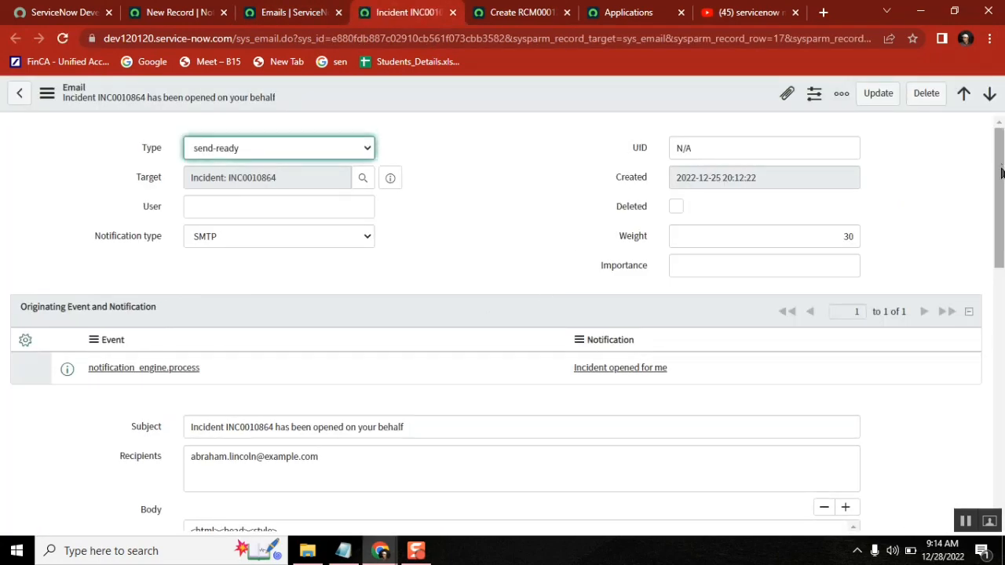
{"action": "left_click_drag", "start_coordinate": [1001, 173], "coordinate": [1001, 373]}
{"action": "left_click", "coordinate": [31, 422]}
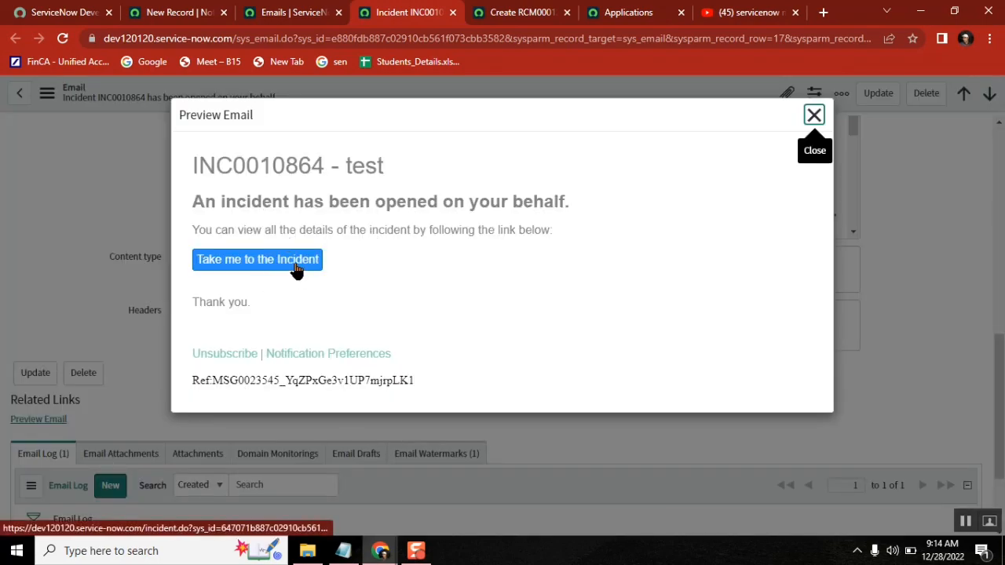
{"action": "left_click", "coordinate": [814, 117]}
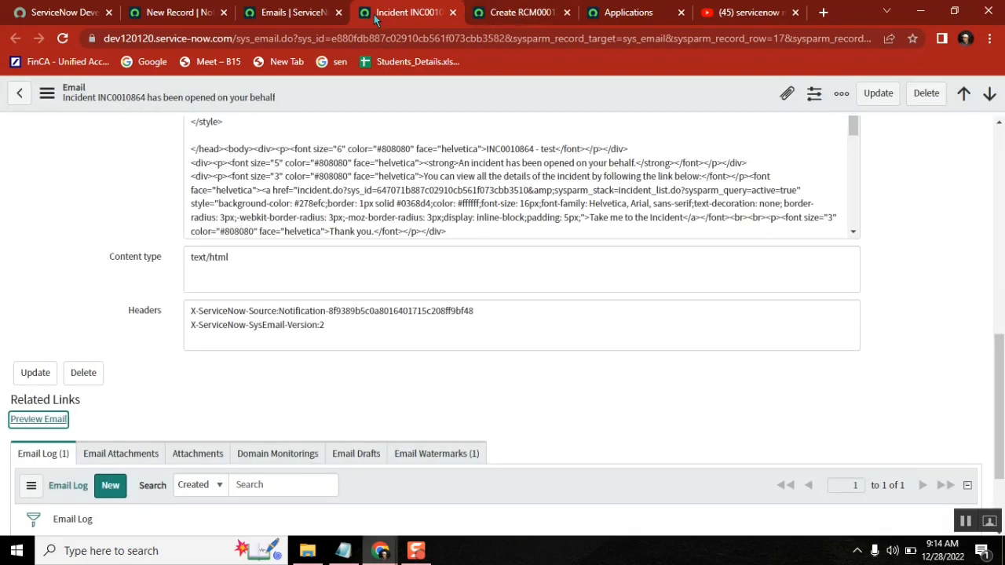
{"action": "left_click", "coordinate": [287, 17]}
{"action": "left_click", "coordinate": [161, 17]}
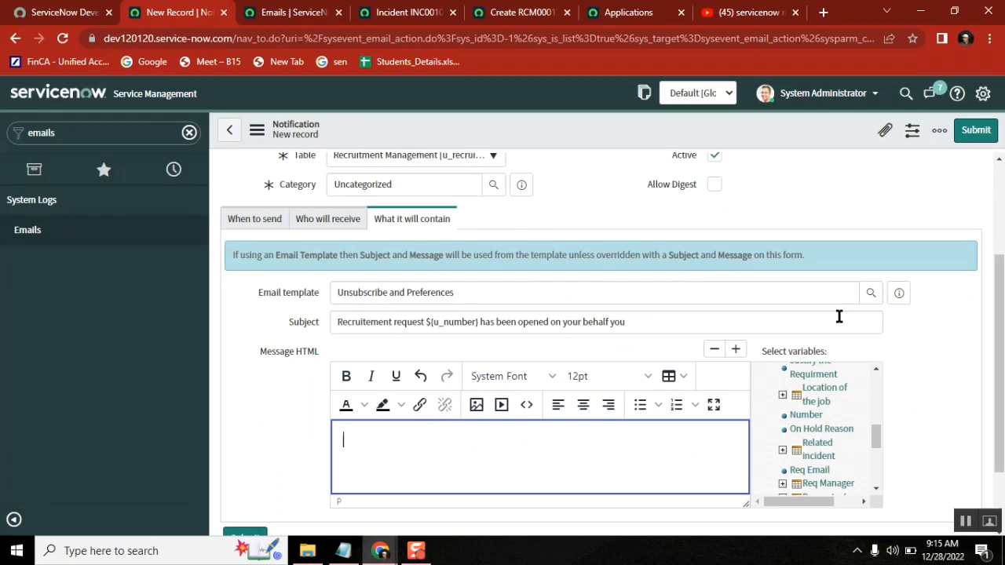
Enable Allow Digest on the notification, examine the digest content fields, and disable it again.
{"action": "left_click", "coordinate": [259, 224]}
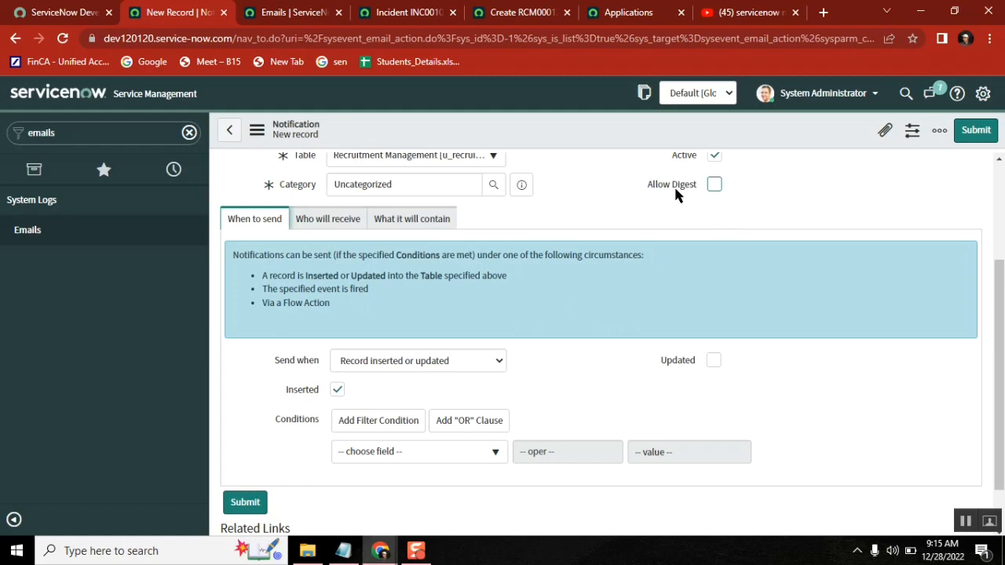
{"action": "left_click", "coordinate": [720, 186]}
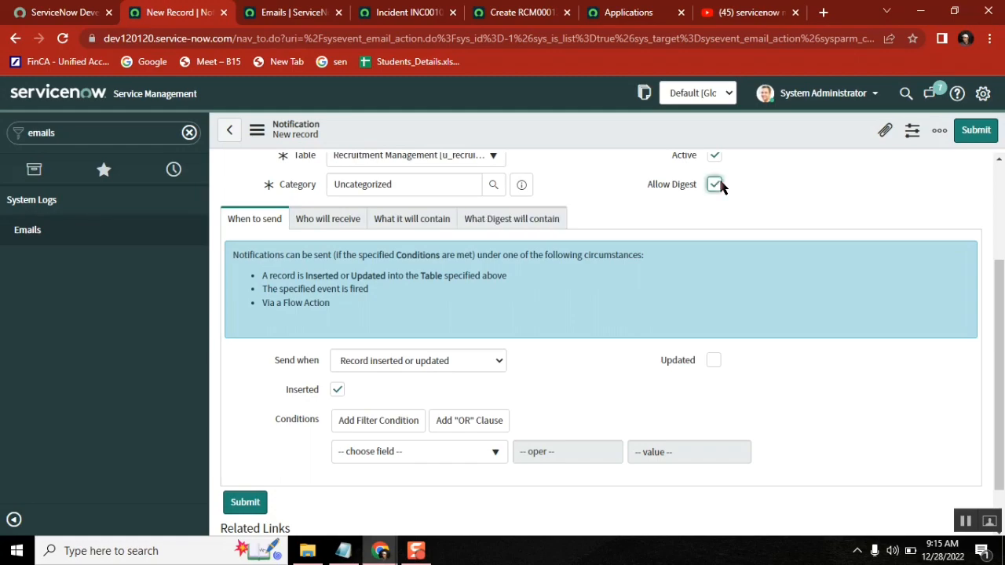
{"action": "left_click", "coordinate": [534, 223]}
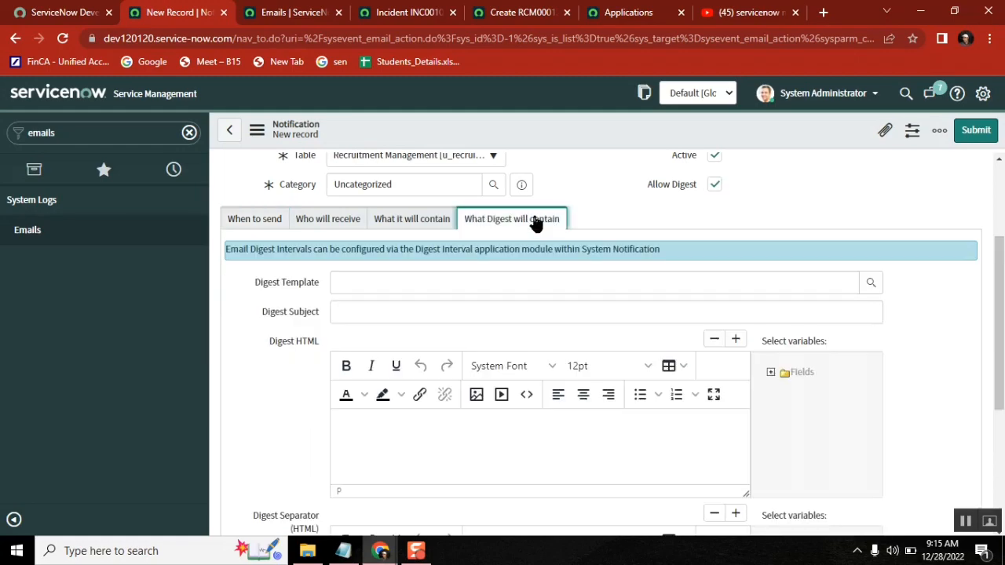
{"action": "left_click", "coordinate": [713, 186]}
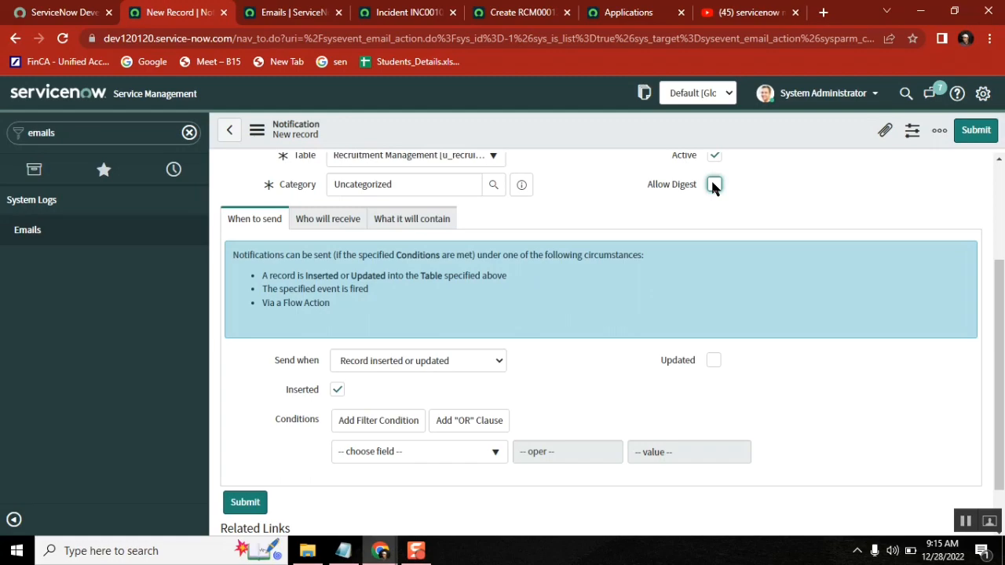
Search Google Images for "email digest servicenow" in a new browser tab, browse the examples, and close the tab.
{"action": "left_click", "coordinate": [822, 12]}
{"action": "type", "text": "ema"}
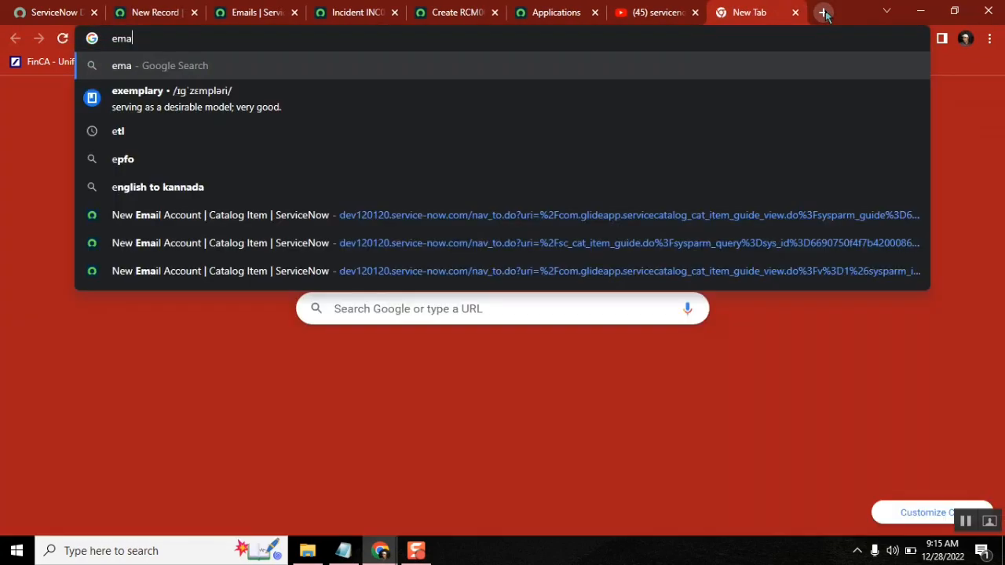
{"action": "type", "text": "il digest"}
{"action": "key", "text": "Return"}
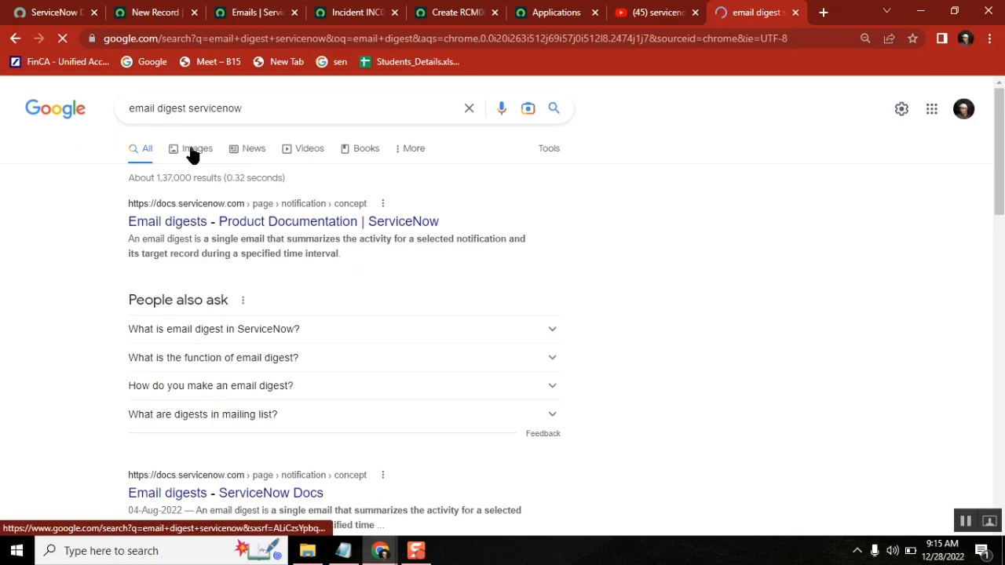
{"action": "left_click", "coordinate": [193, 151]}
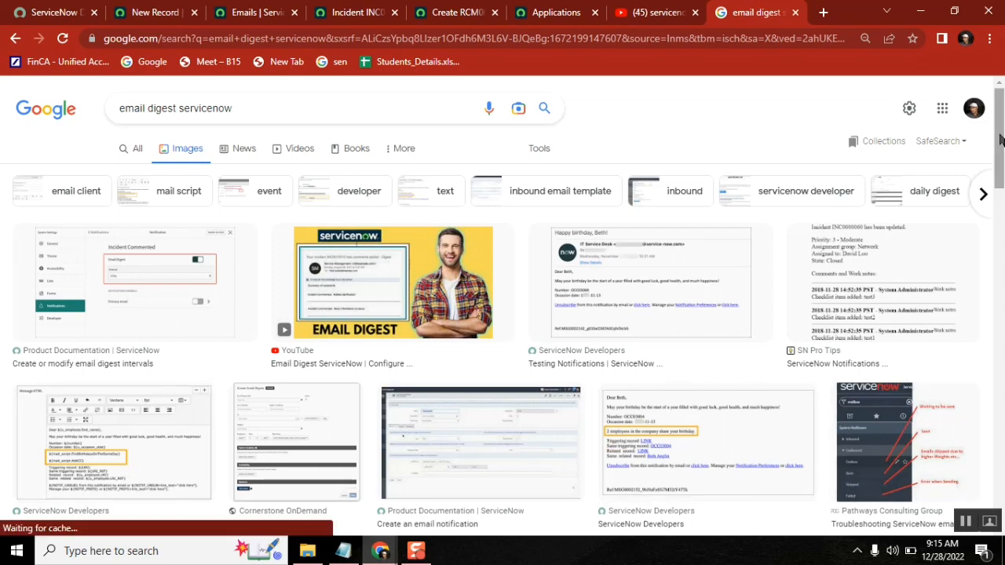
{"action": "scroll", "coordinate": [212, 362], "scroll_direction": "down", "scroll_amount": 6}
{"action": "scroll", "coordinate": [212, 361], "scroll_direction": "down", "scroll_amount": 3}
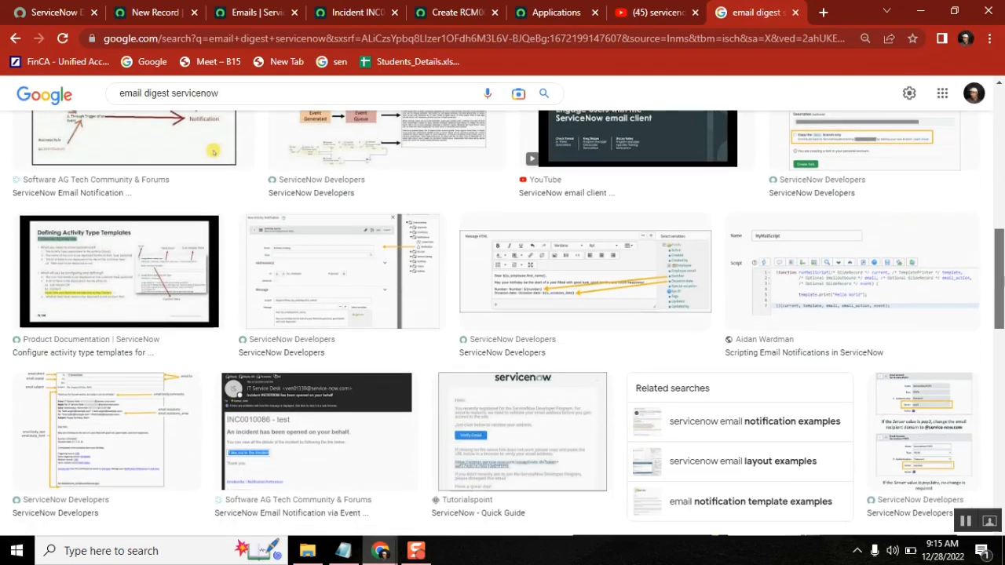
{"action": "scroll", "coordinate": [213, 362], "scroll_direction": "down", "scroll_amount": 2}
{"action": "scroll", "coordinate": [503, 314], "scroll_direction": "down", "scroll_amount": 3}
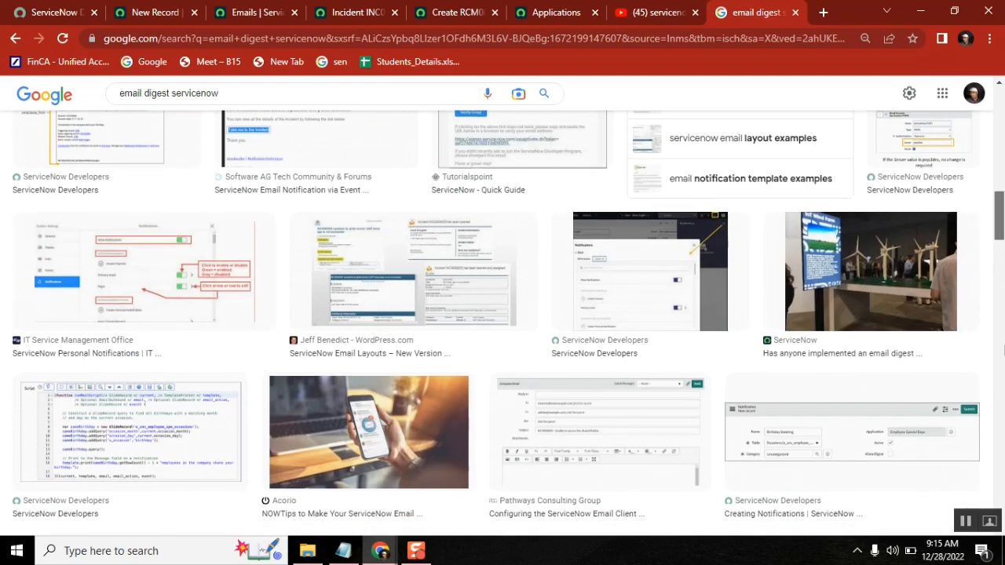
{"action": "left_click_drag", "start_coordinate": [999, 216], "coordinate": [999, 111]}
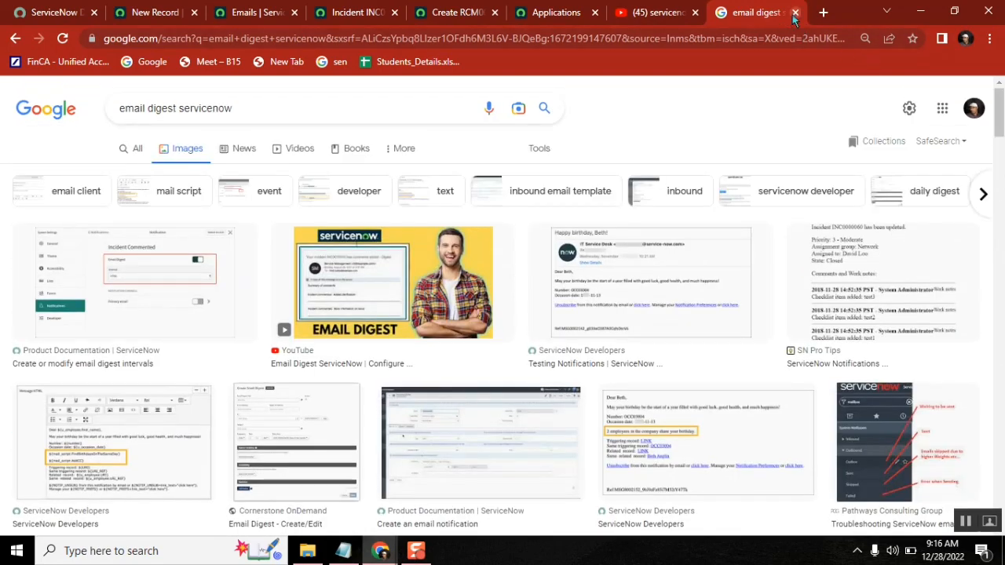
{"action": "left_click", "coordinate": [794, 13]}
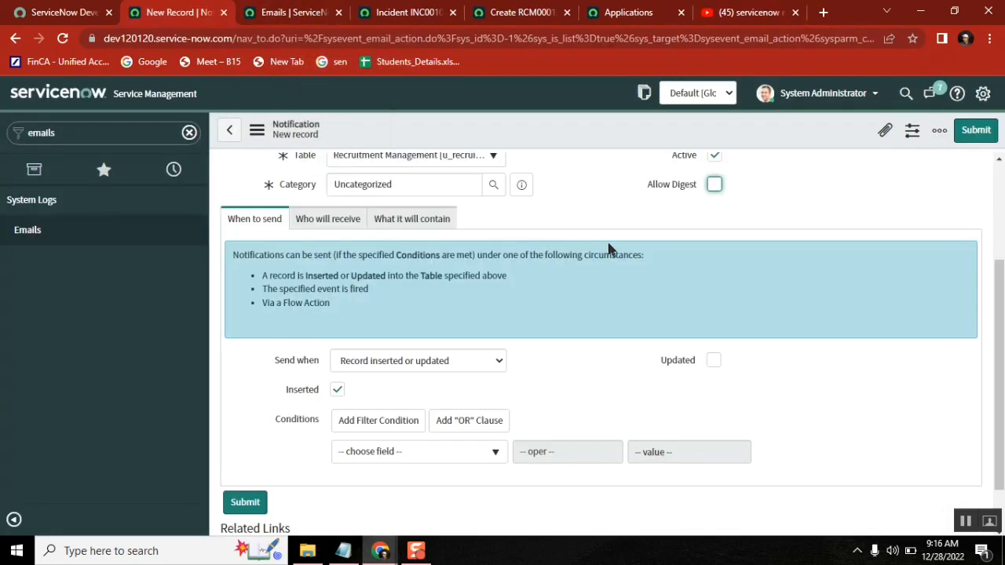
Set the notification's Send when option to Event is fired.
{"action": "left_click", "coordinate": [571, 185]}
{"action": "left_click", "coordinate": [385, 365]}
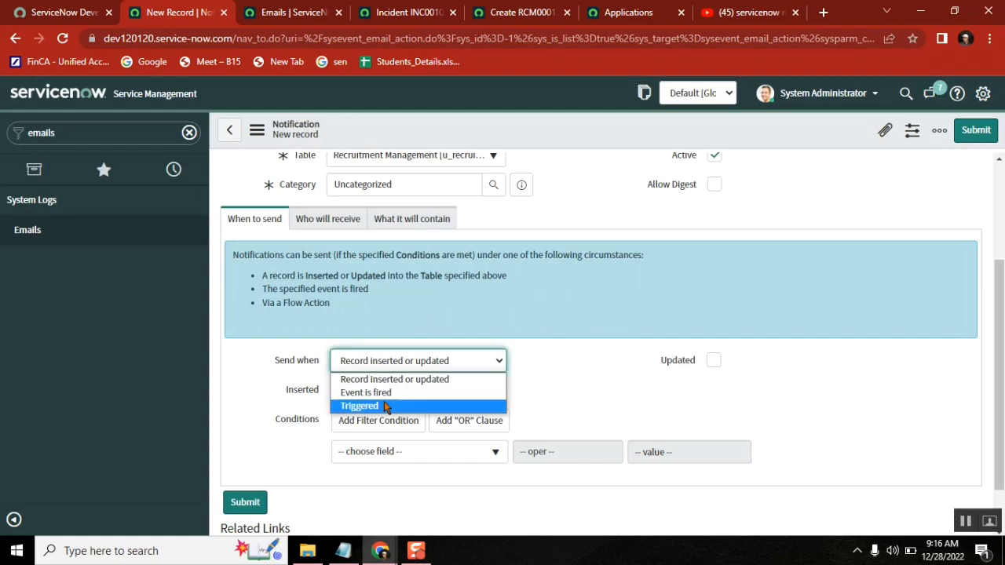
{"action": "left_click", "coordinate": [384, 393]}
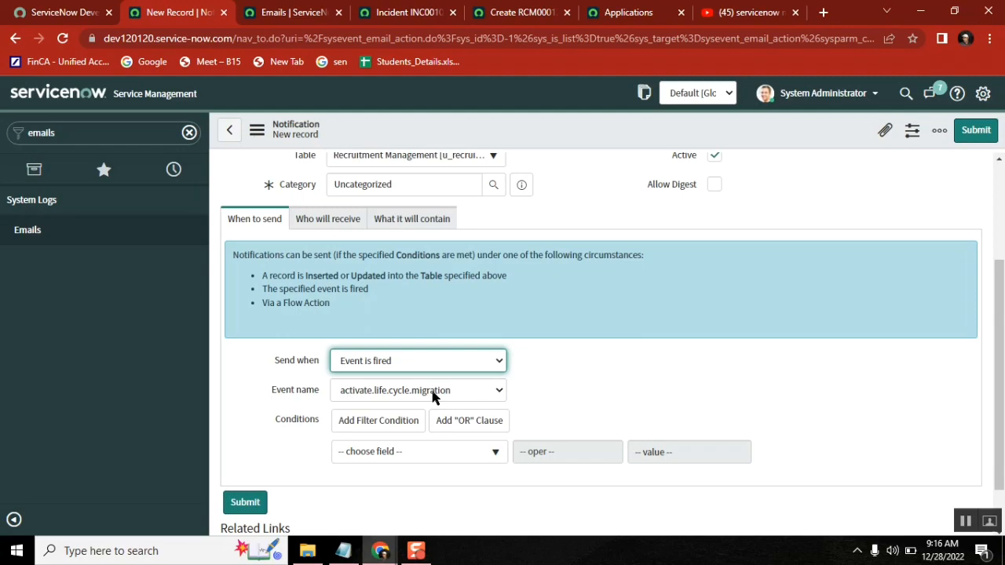
Find the events Registry module and open it in a separate browser tab, closing the emails and incident tabs.
{"action": "left_click", "coordinate": [108, 131]}
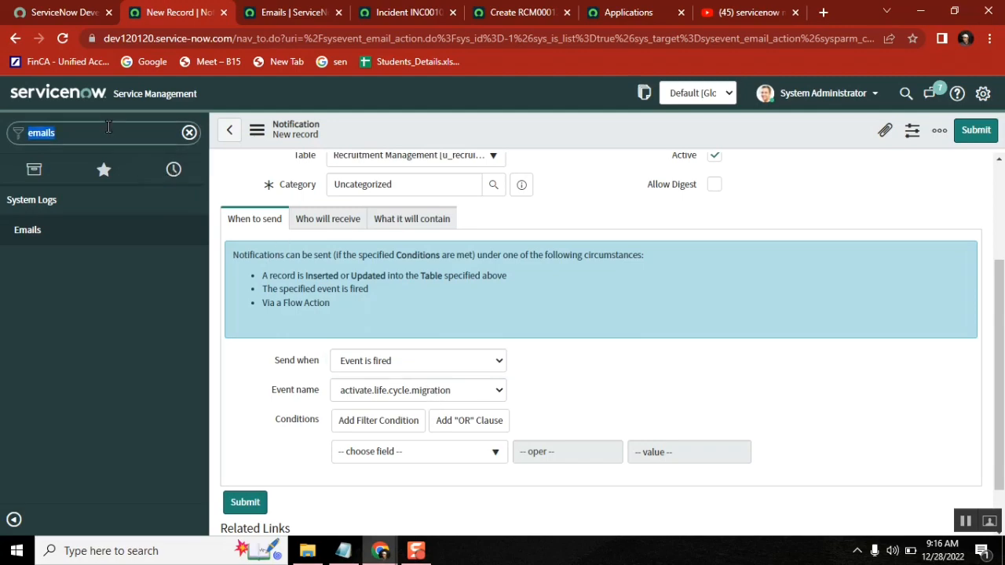
{"action": "type", "text": "events"}
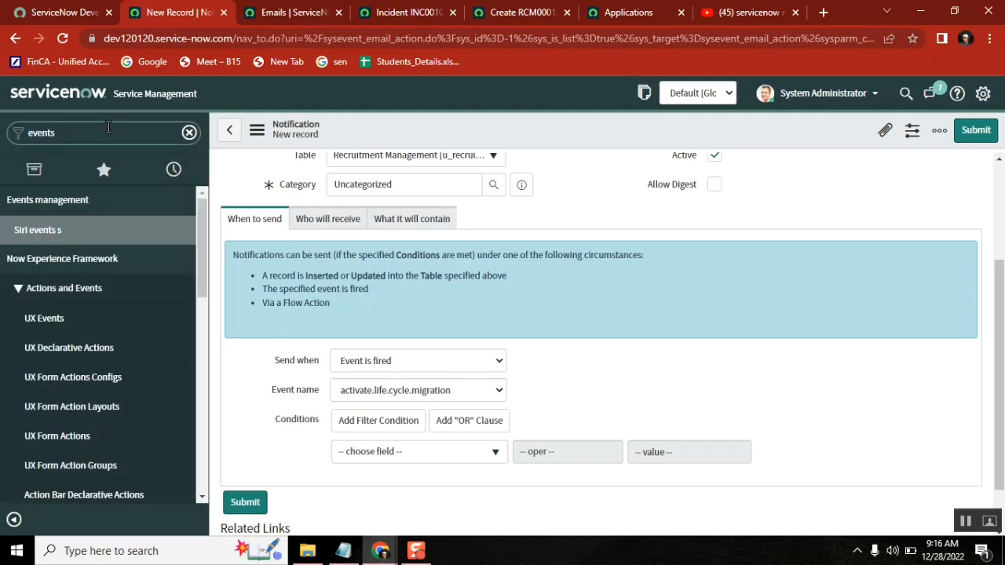
{"action": "left_click_drag", "start_coordinate": [202, 290], "coordinate": [206, 432]}
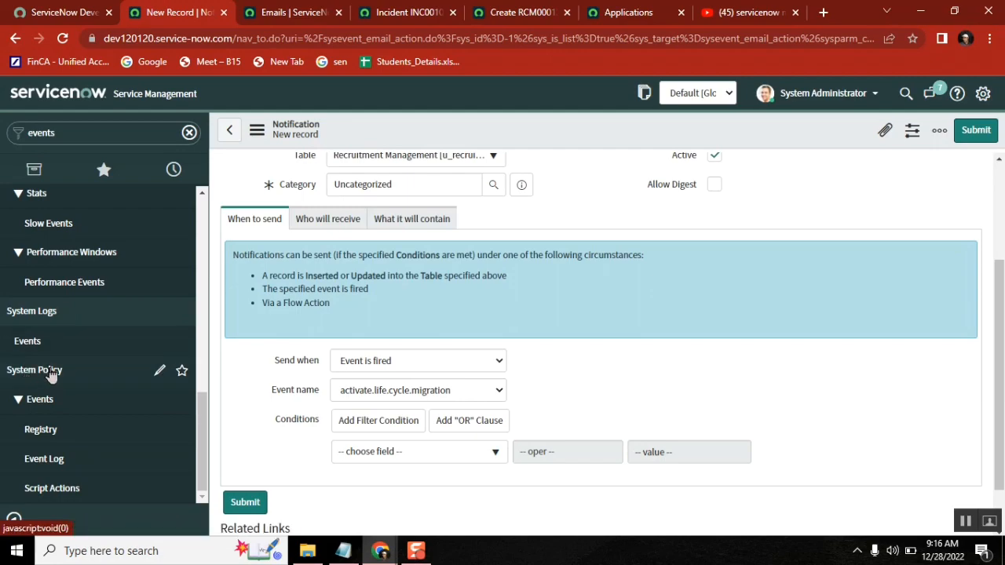
{"action": "middle_click", "coordinate": [46, 433]}
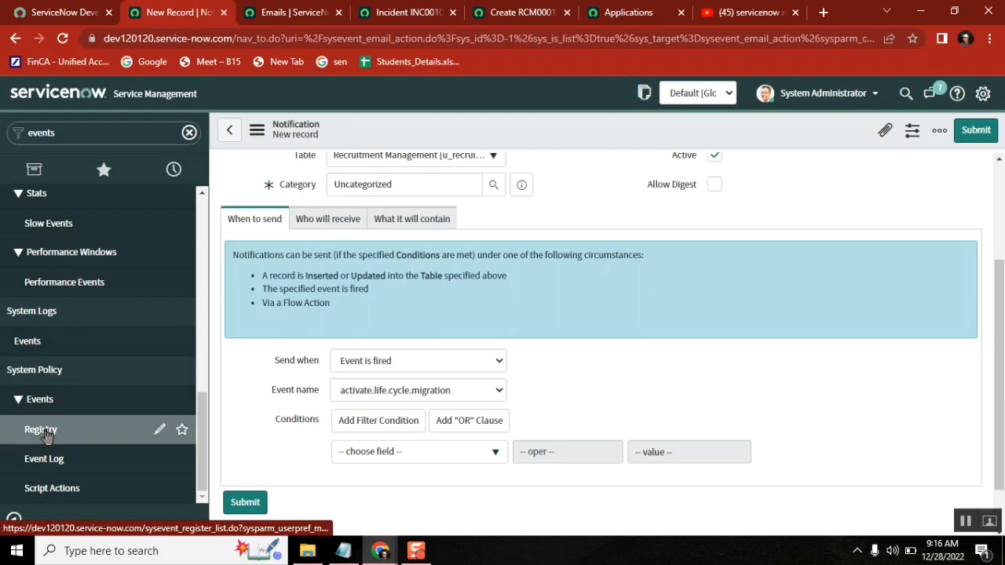
{"action": "left_click", "coordinate": [394, 12]}
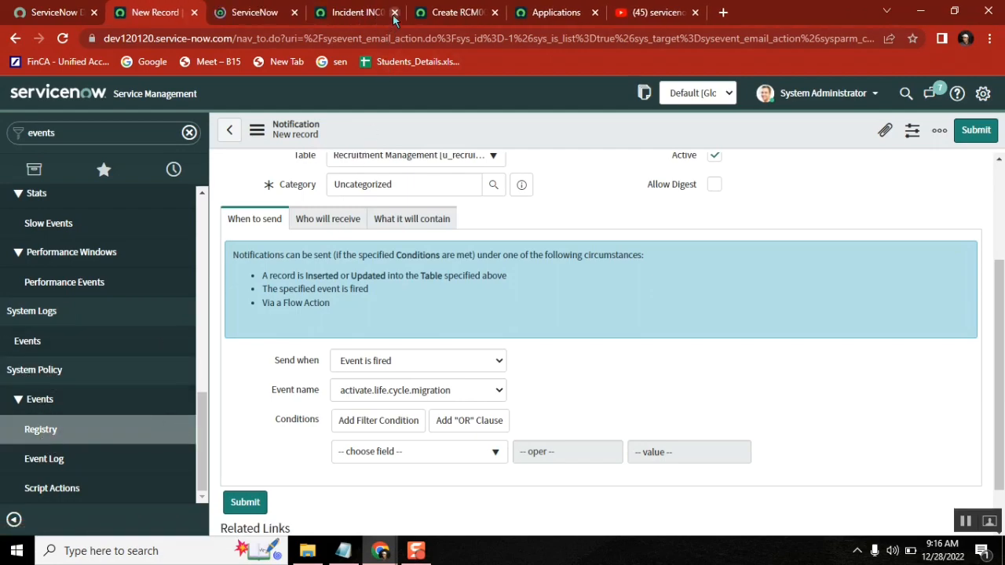
{"action": "left_click", "coordinate": [394, 12]}
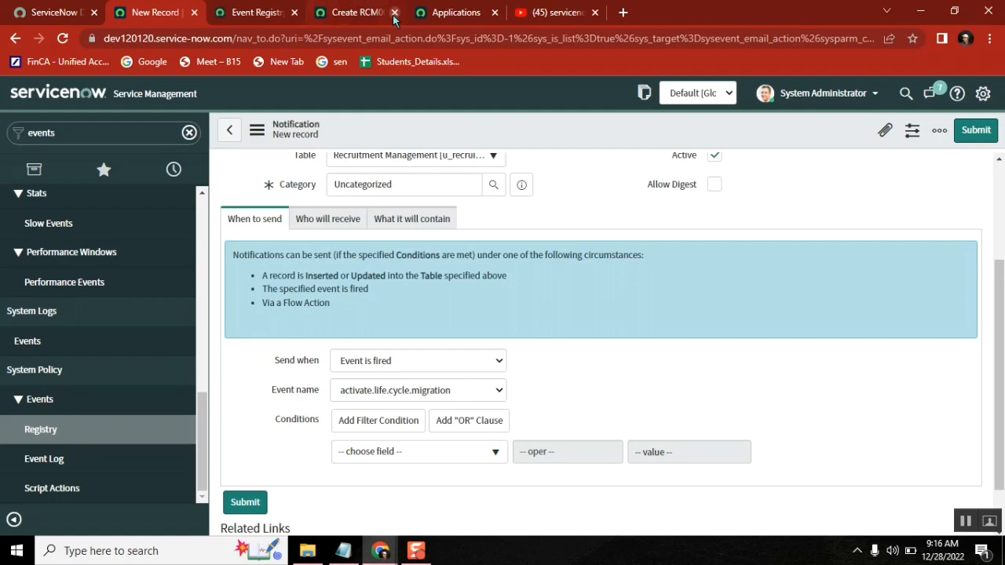
{"action": "left_click", "coordinate": [263, 15]}
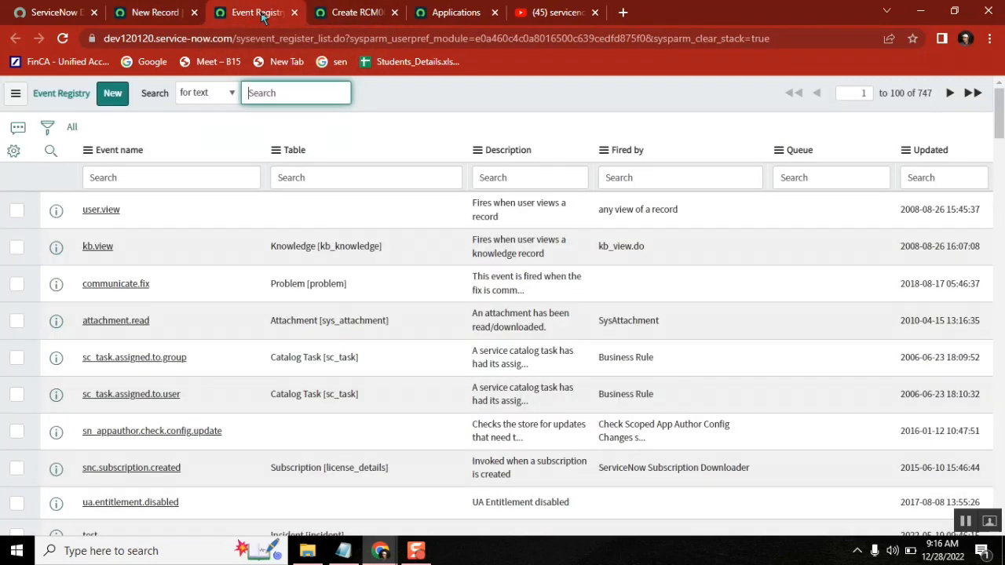
Register a new event named Recruitement.Insert on the Recruitment Management table and save the record.
{"action": "left_click", "coordinate": [111, 95]}
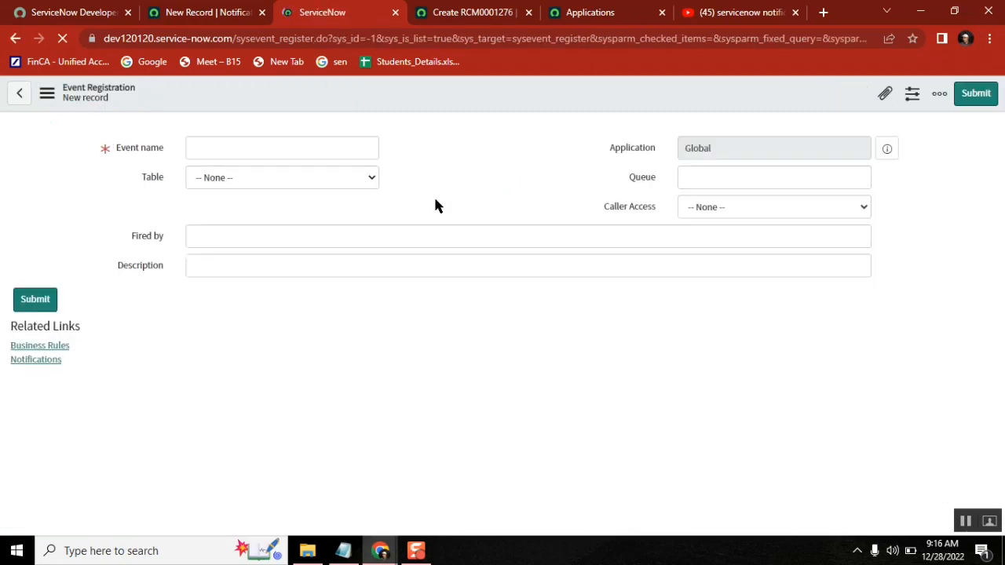
{"action": "left_click", "coordinate": [269, 146]}
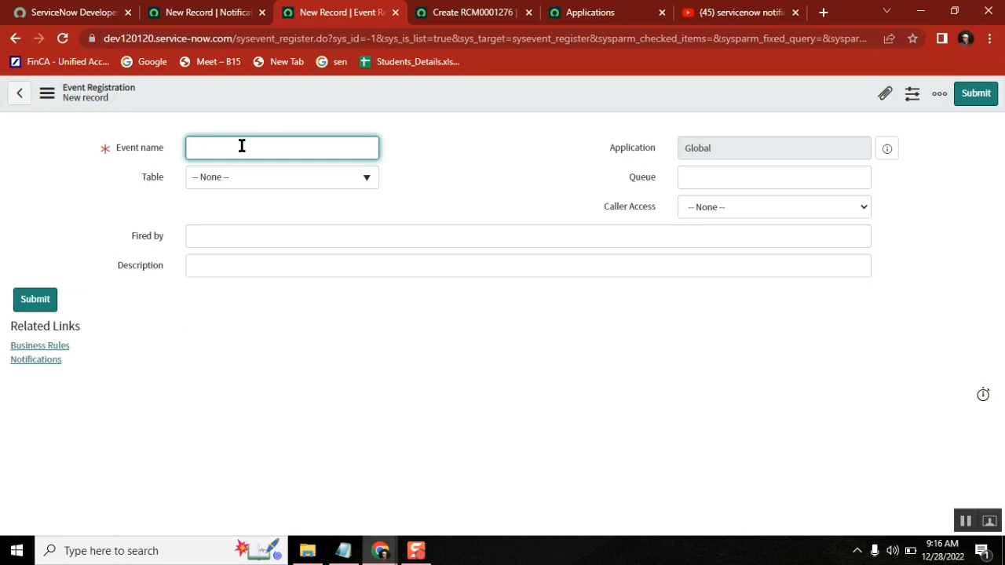
{"action": "type", "text": "Recruitement Insert"}
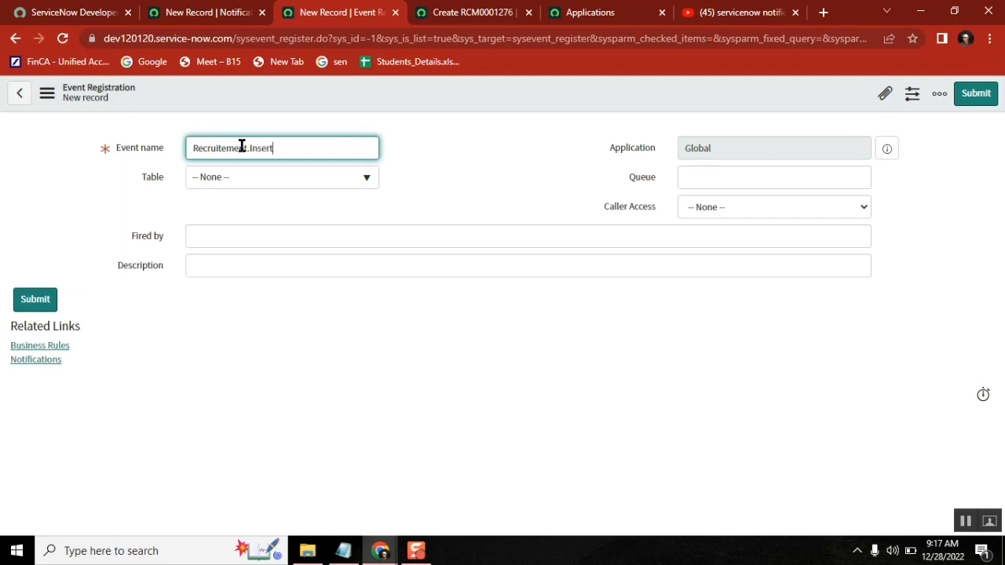
{"action": "left_click", "coordinate": [299, 179]}
{"action": "type", "text": "u_re"}
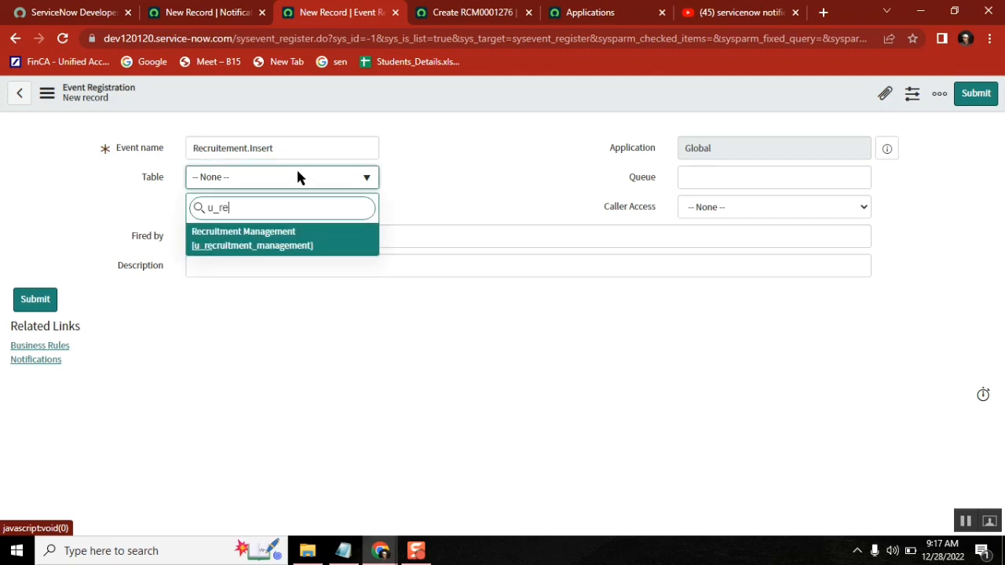
{"action": "left_click", "coordinate": [262, 245]}
{"action": "right_click", "coordinate": [419, 91]}
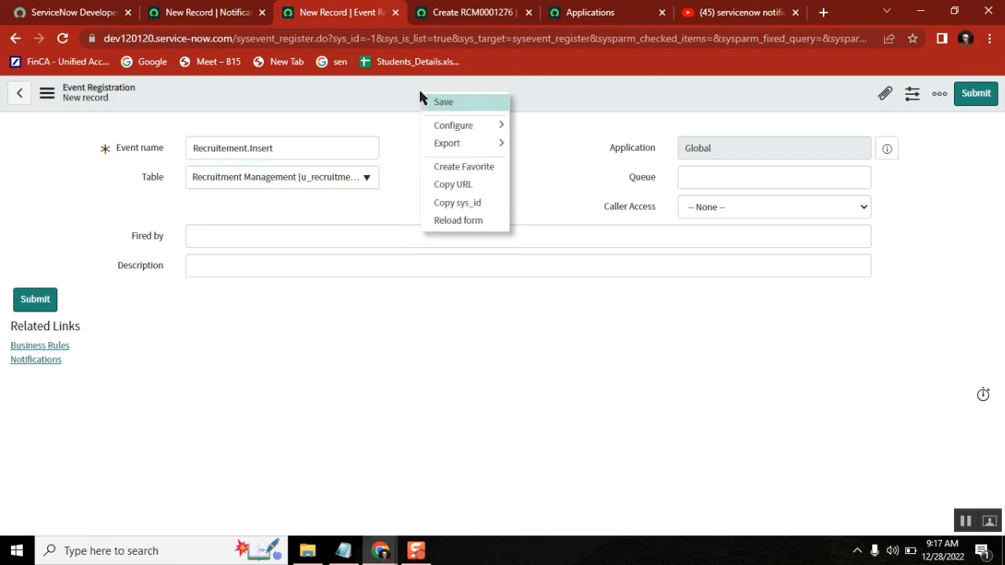
{"action": "left_click", "coordinate": [448, 104]}
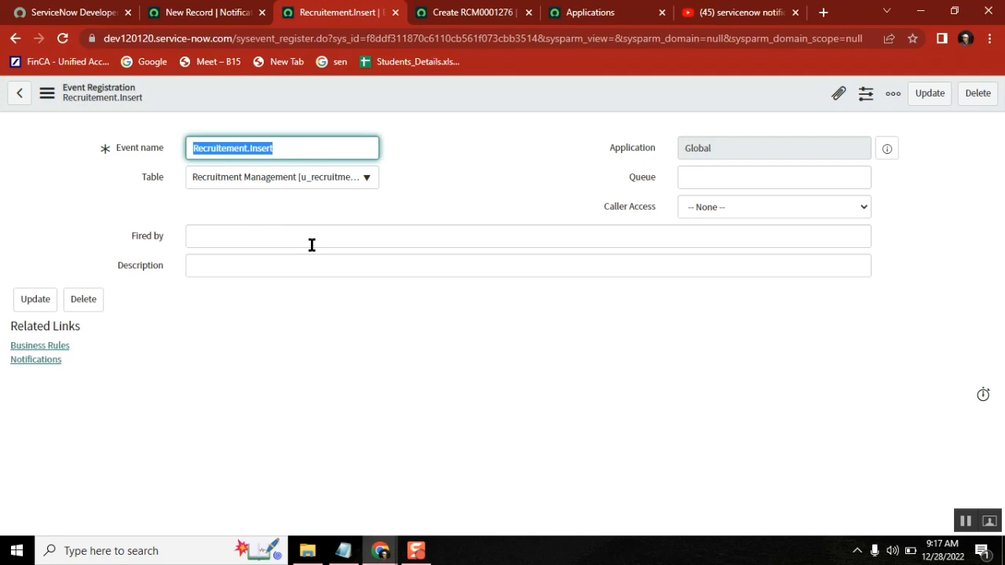
Copy the registered event's name, return to the new notification, and save it.
{"action": "right_click", "coordinate": [249, 152]}
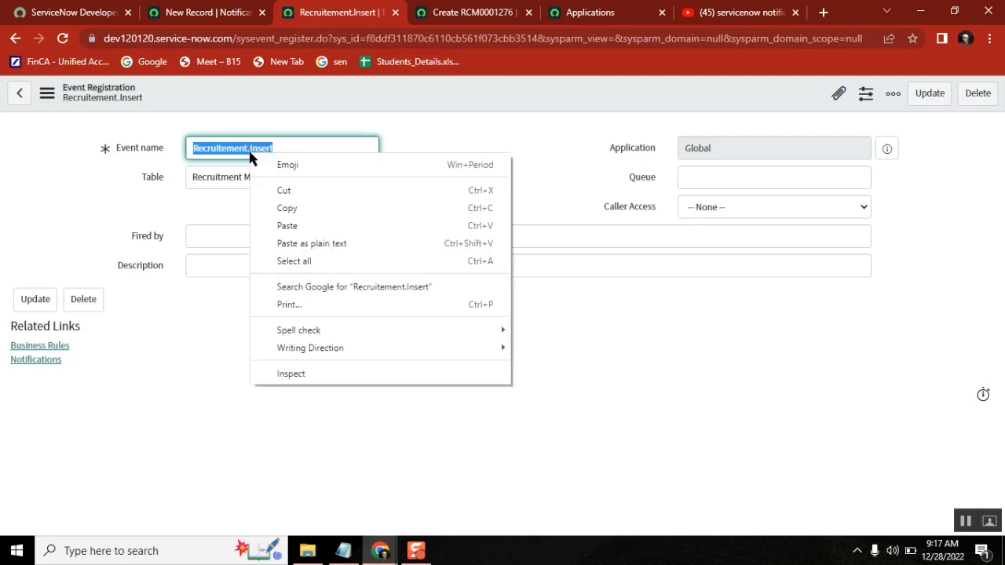
{"action": "left_click", "coordinate": [289, 211]}
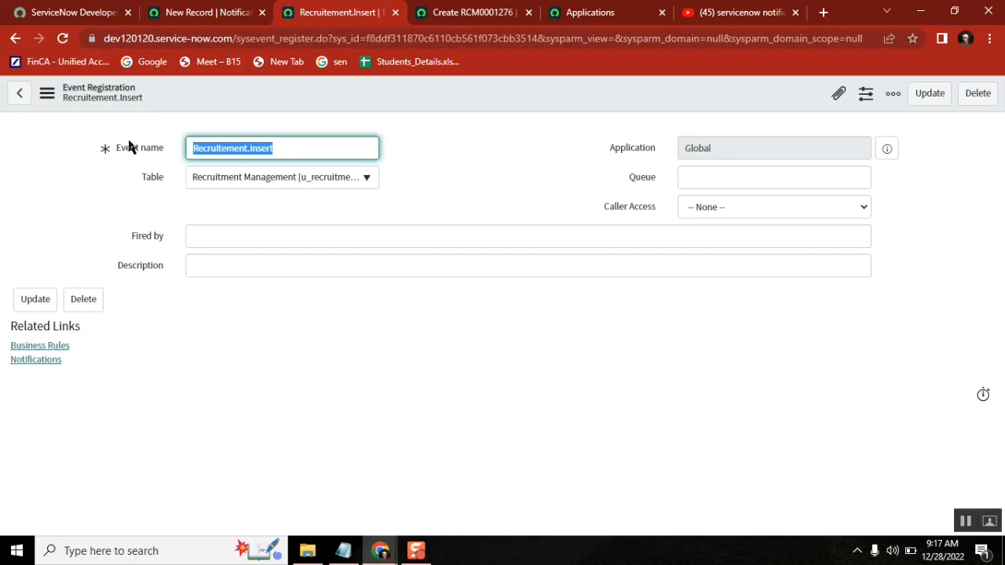
{"action": "left_click", "coordinate": [197, 13]}
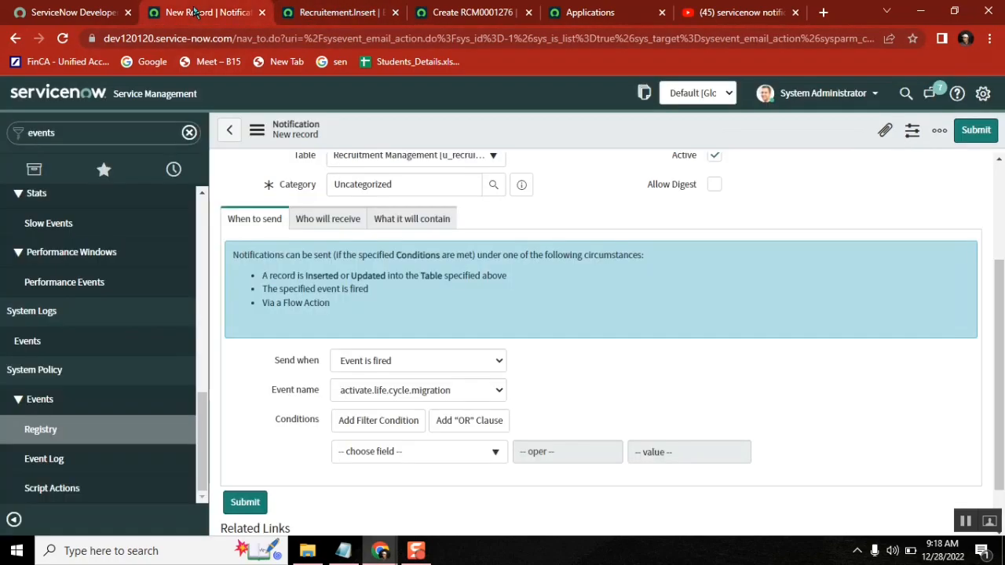
{"action": "right_click", "coordinate": [538, 121]}
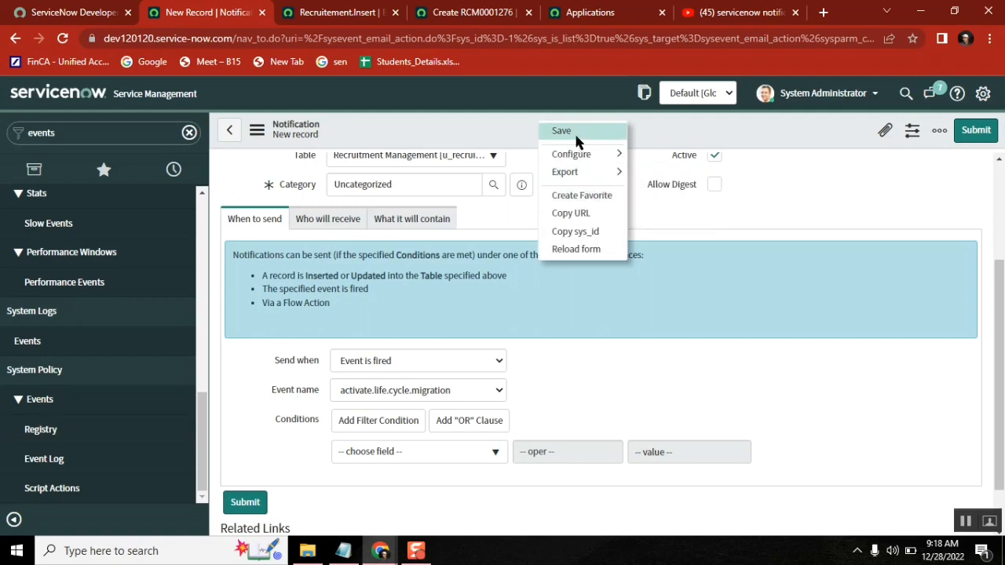
{"action": "left_click", "coordinate": [576, 134]}
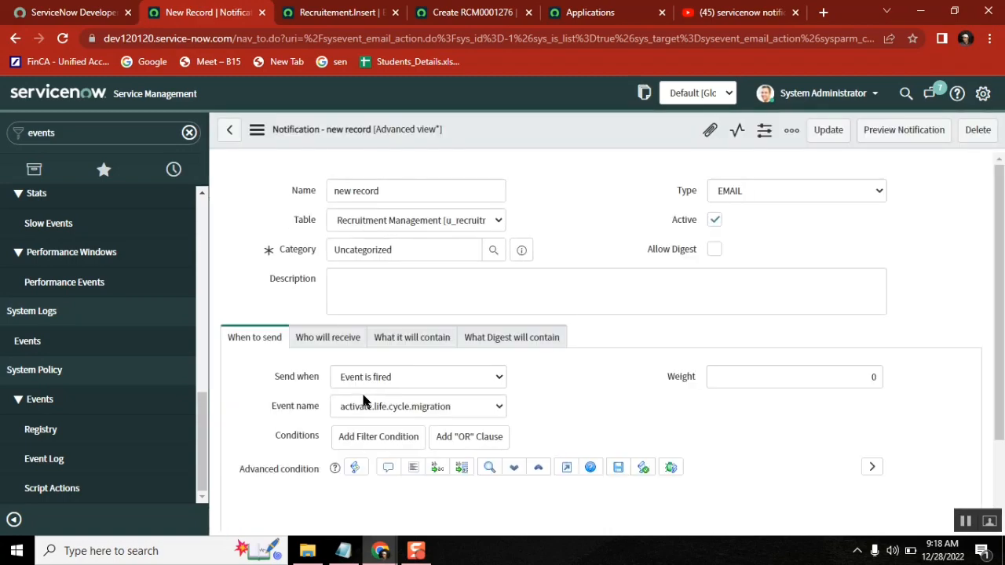
Set the notification's Event name to Recruitement.Insert and save the record.
{"action": "left_click", "coordinate": [372, 414]}
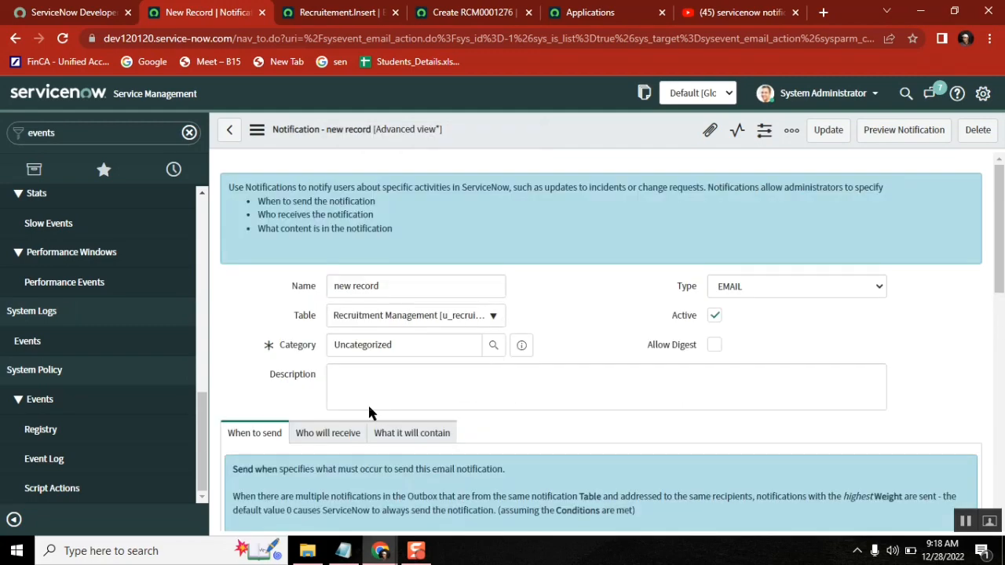
{"action": "scroll", "coordinate": [997, 235], "scroll_direction": "down", "scroll_amount": 6}
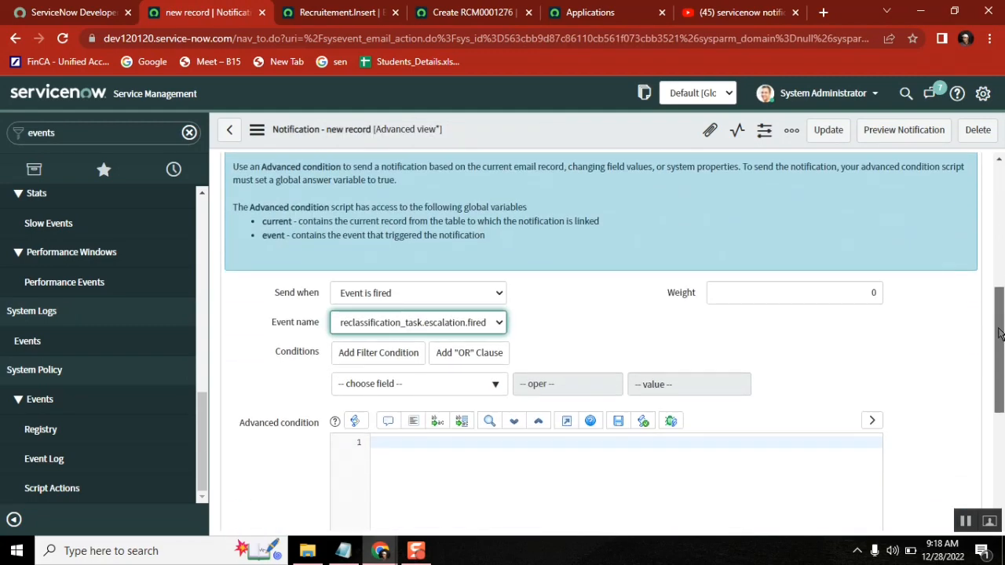
{"action": "left_click", "coordinate": [480, 328]}
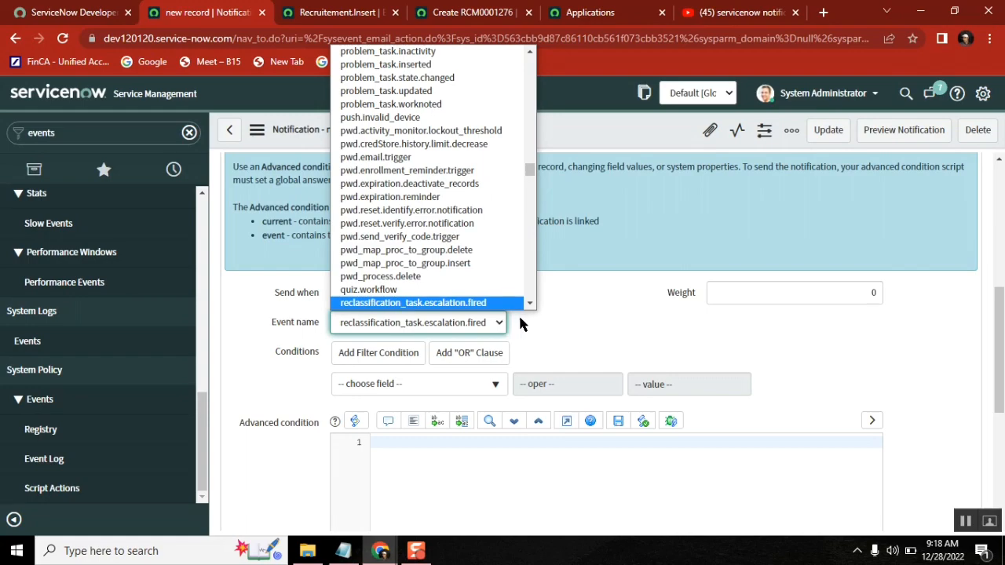
{"action": "left_click", "coordinate": [531, 305]}
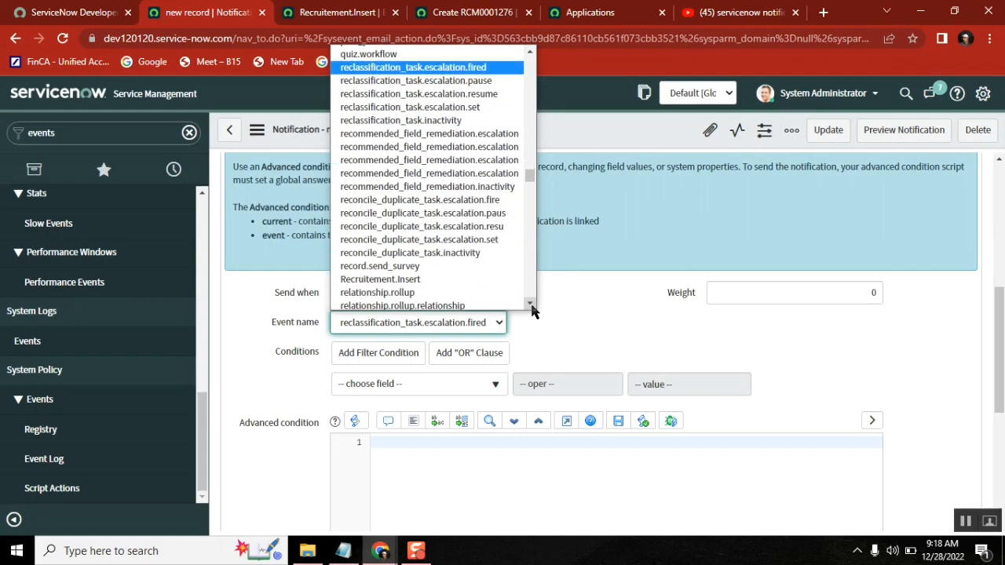
{"action": "left_click", "coordinate": [422, 279]}
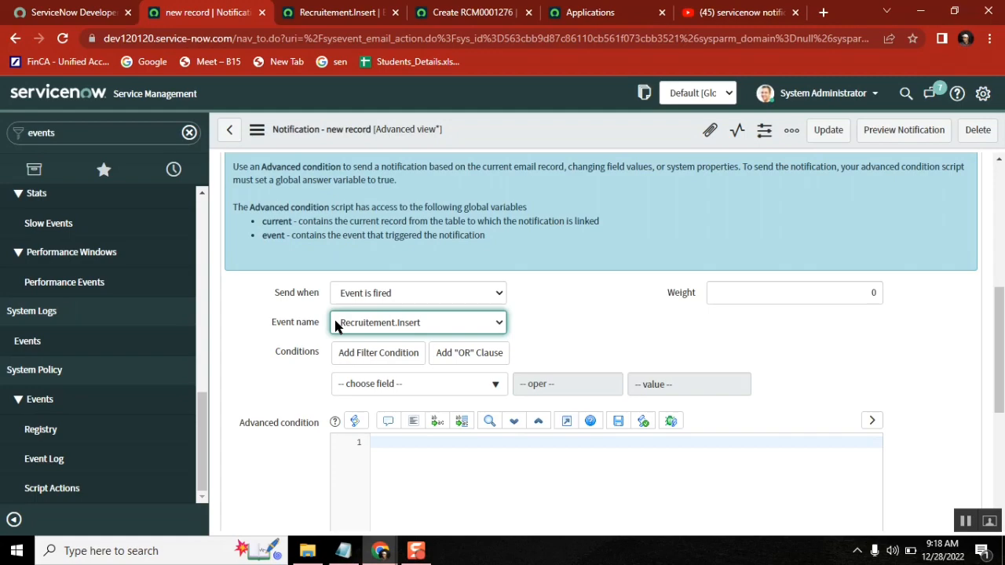
{"action": "right_click", "coordinate": [529, 127]}
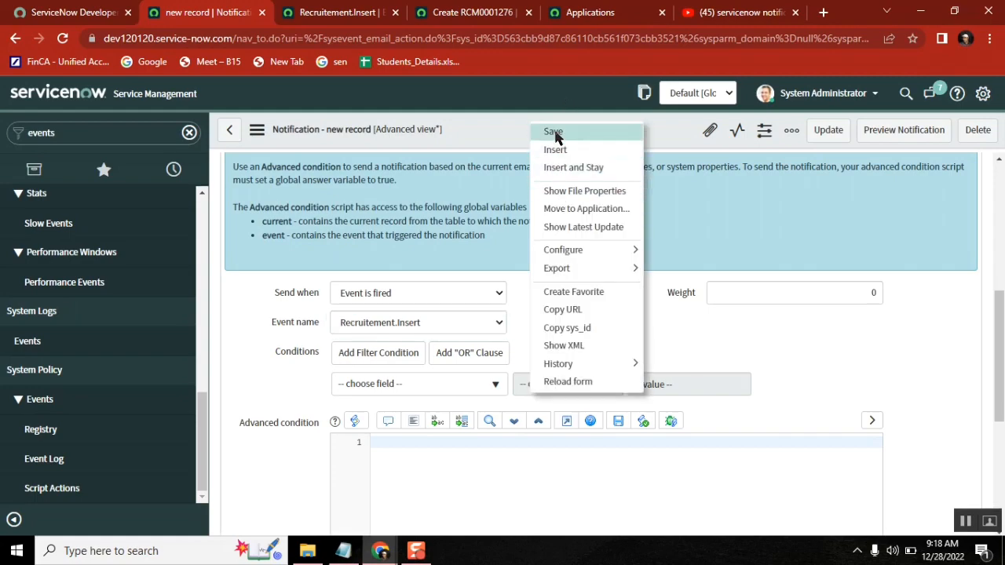
Copy the event name from the Recruitement.Insert event registration record.
{"action": "left_click", "coordinate": [339, 11]}
{"action": "right_click", "coordinate": [257, 151]}
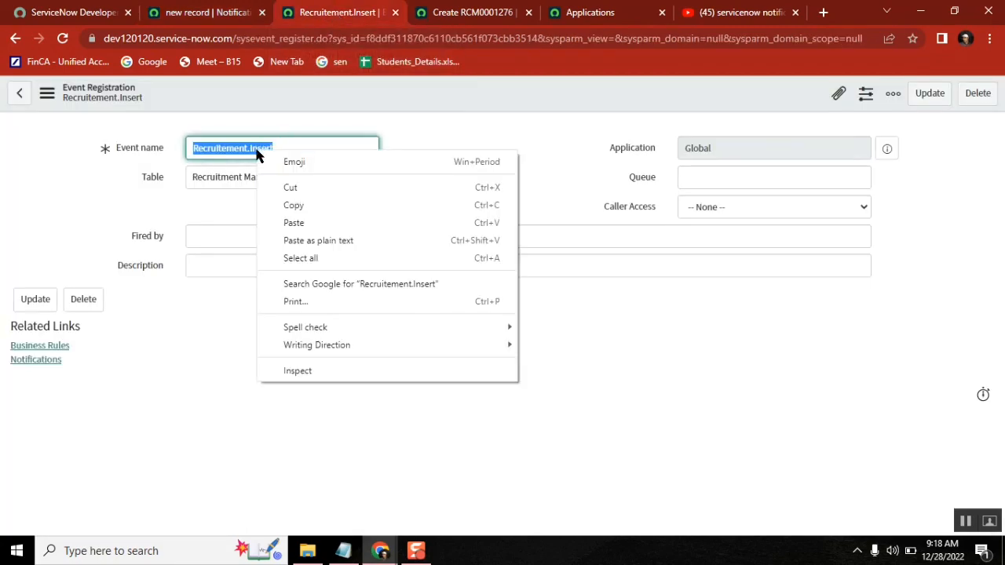
{"action": "left_click", "coordinate": [329, 206]}
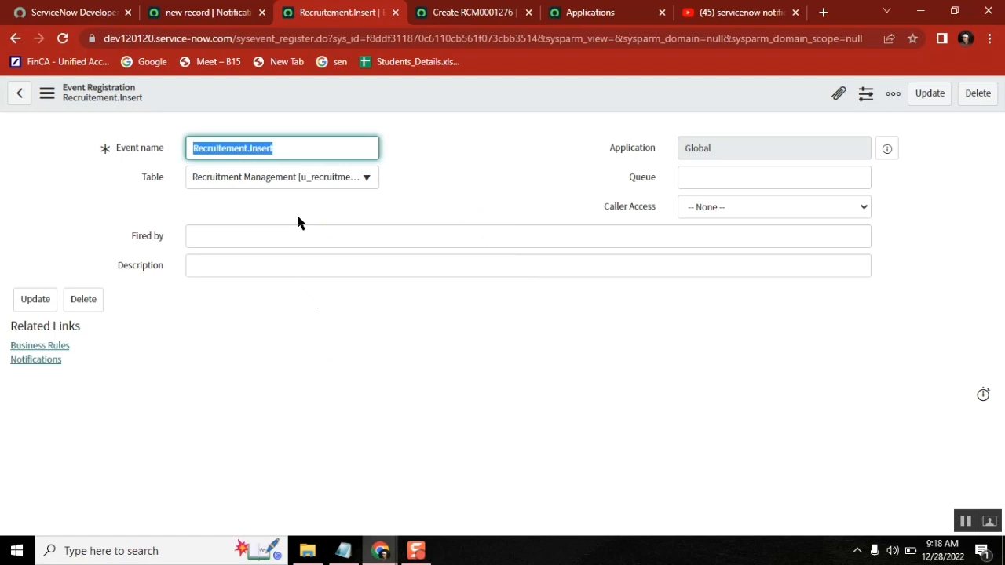
Switch to the Notepad notes and start the script line gs.eventQueue('Recruitement.Insert', below the ACL entry, pasting the event name.
{"action": "left_click", "coordinate": [343, 550]}
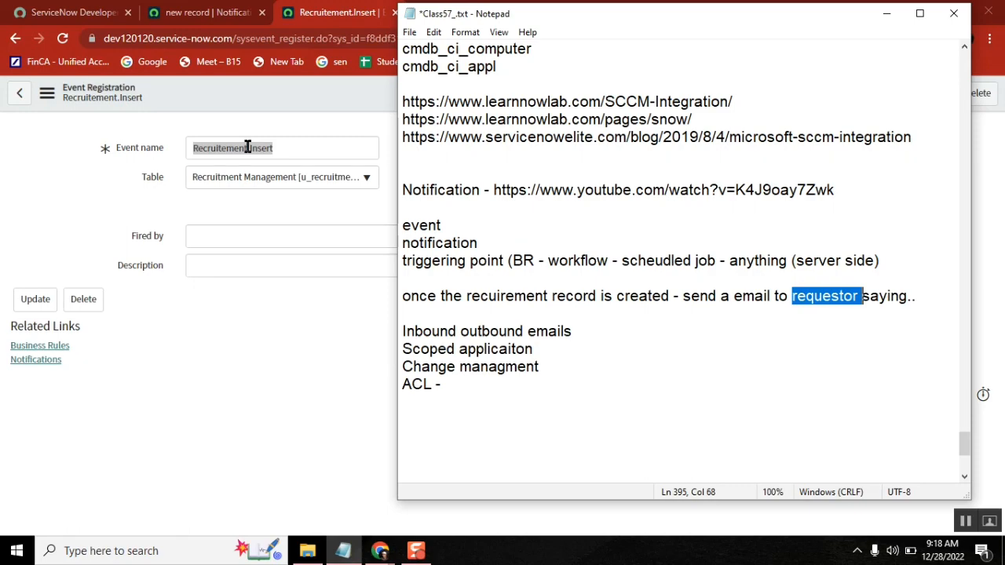
{"action": "left_click", "coordinate": [463, 400]}
{"action": "key", "text": "Return"}
{"action": "key", "text": "Return"}
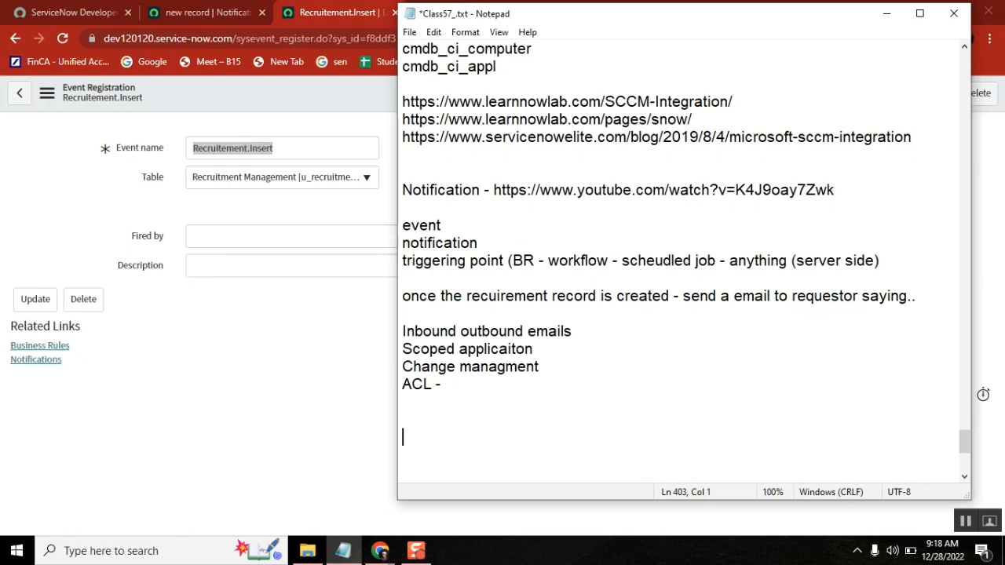
{"action": "type", "text": "gs.eventQueue"}
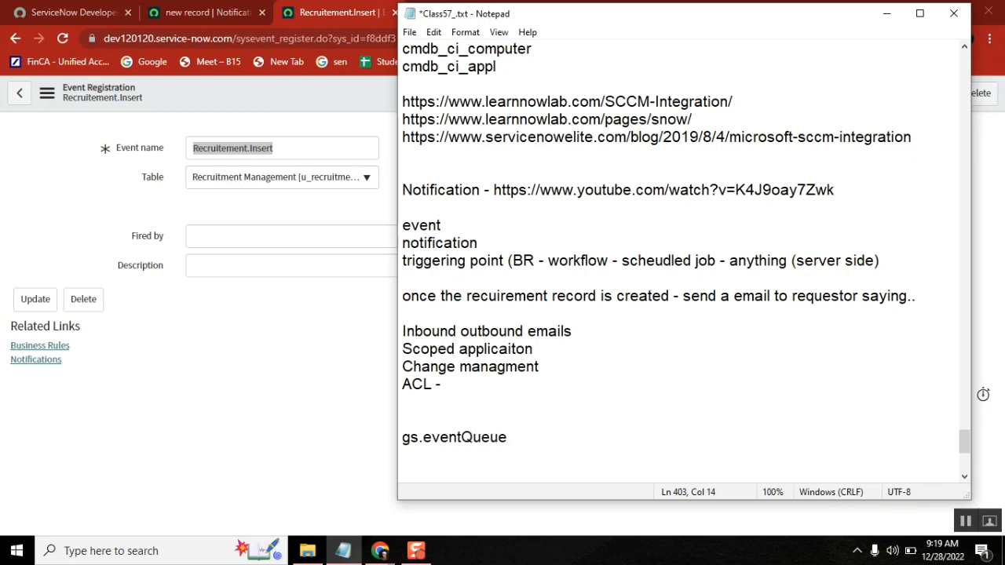
{"action": "type", "text": "('"}
{"action": "key", "text": "ctrl+v"}
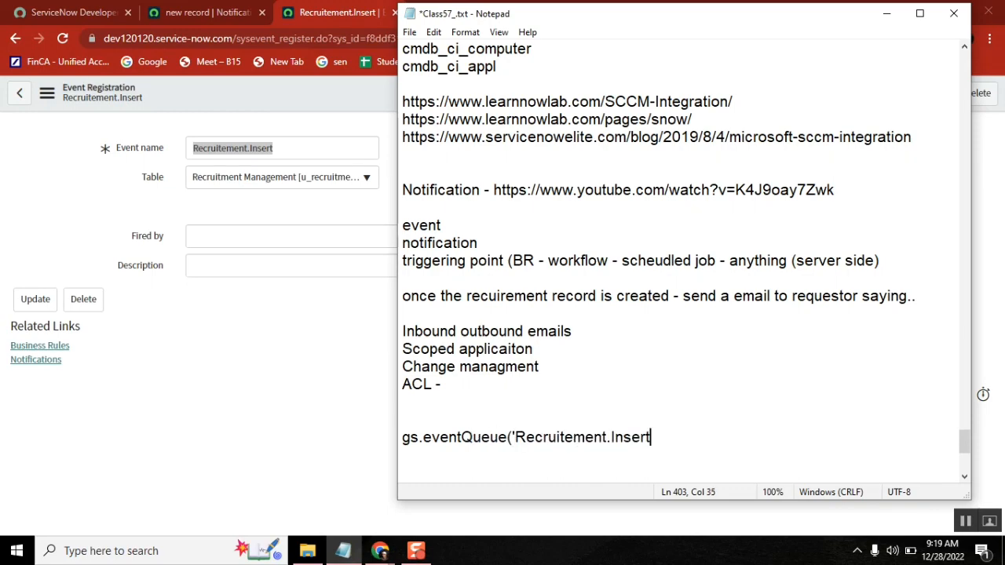
{"action": "type", "text": "'"}
{"action": "double_click", "coordinate": [628, 438]}
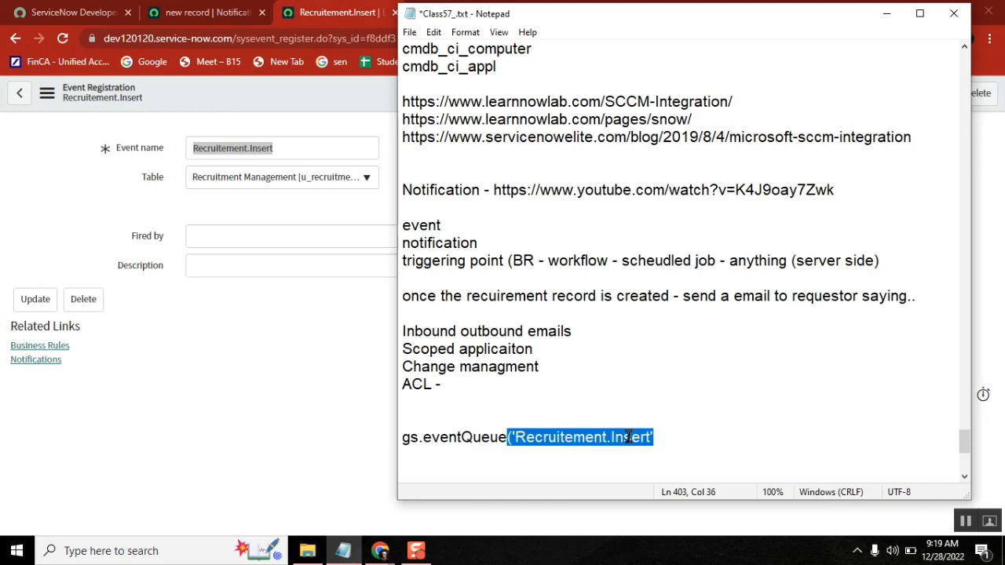
{"action": "left_click", "coordinate": [661, 437]}
{"action": "type", "text": ","}
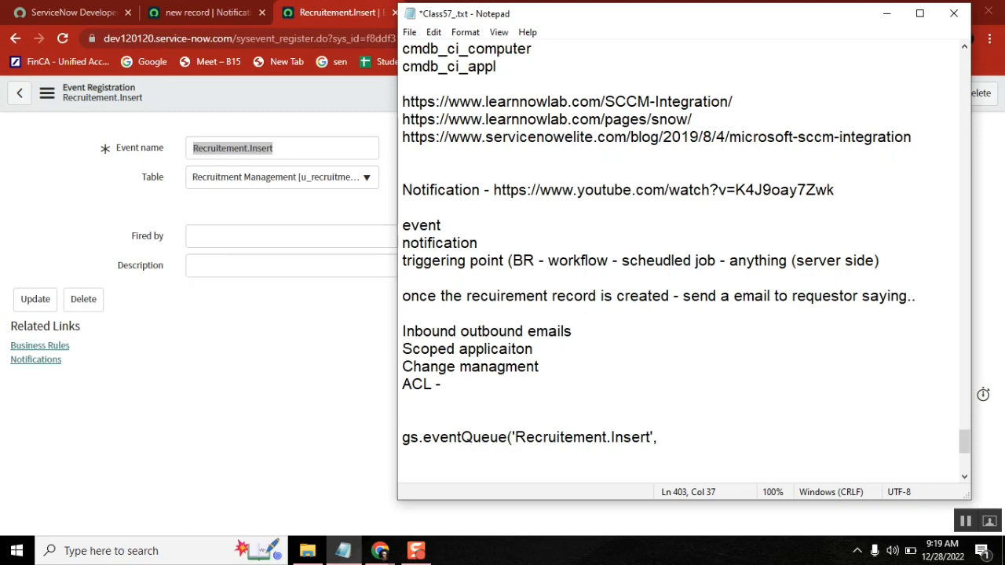
Review the notification's message content settings and subject in ServiceNow, and return to the Notepad notes.
{"action": "left_click", "coordinate": [200, 17]}
{"action": "left_click", "coordinate": [200, 14]}
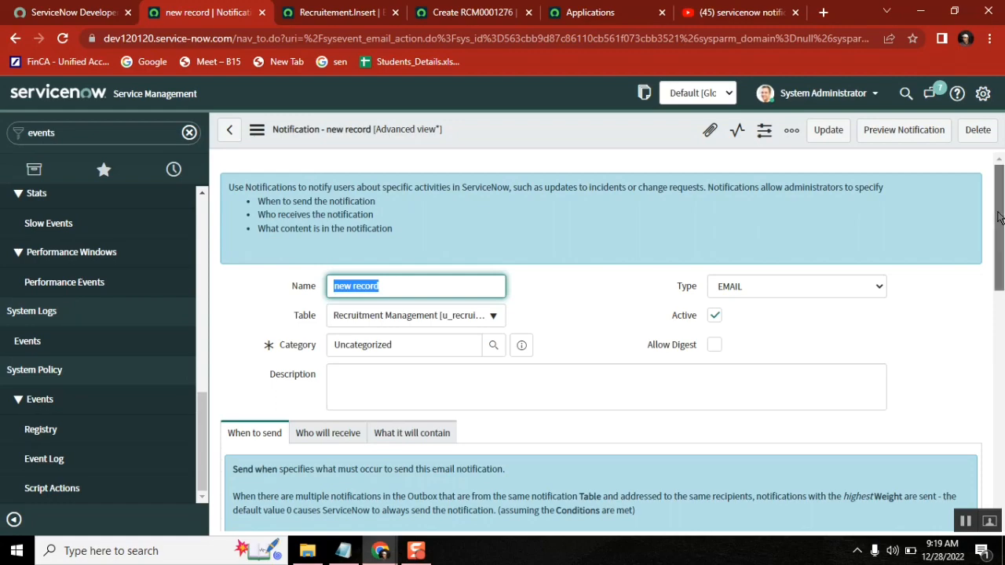
{"action": "scroll", "coordinate": [999, 219], "scroll_direction": "down", "scroll_amount": 3}
{"action": "left_click", "coordinate": [417, 223]}
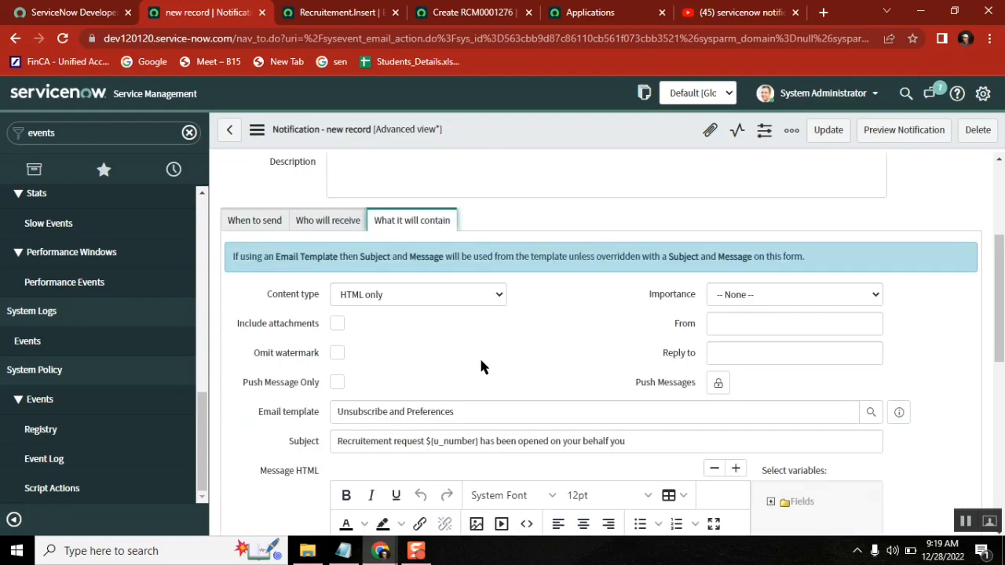
{"action": "left_click", "coordinate": [343, 550]}
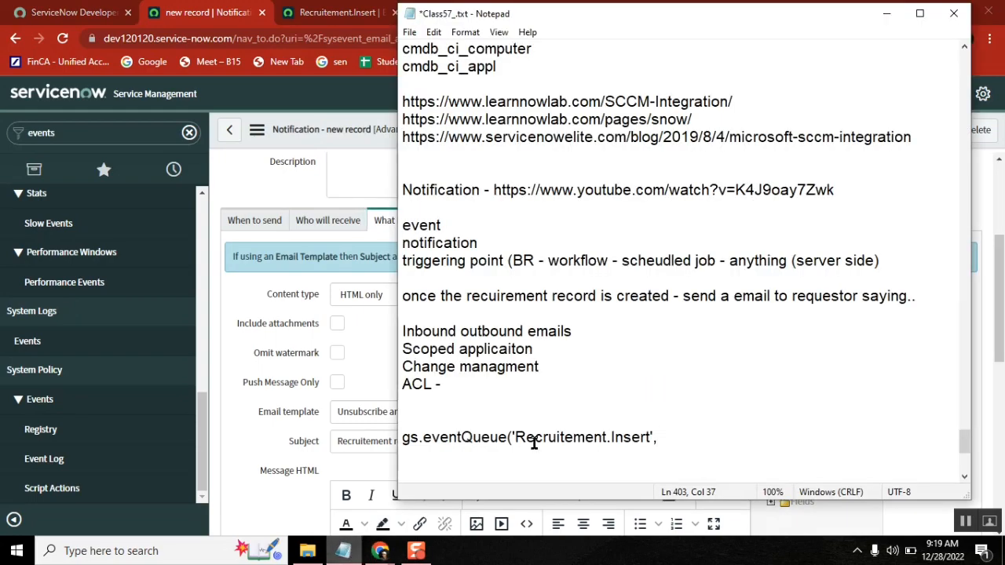
Add 13 blank lines below the gs.eventQueue script line at the end of the Notepad notes.
{"action": "double_click", "coordinate": [434, 438]}
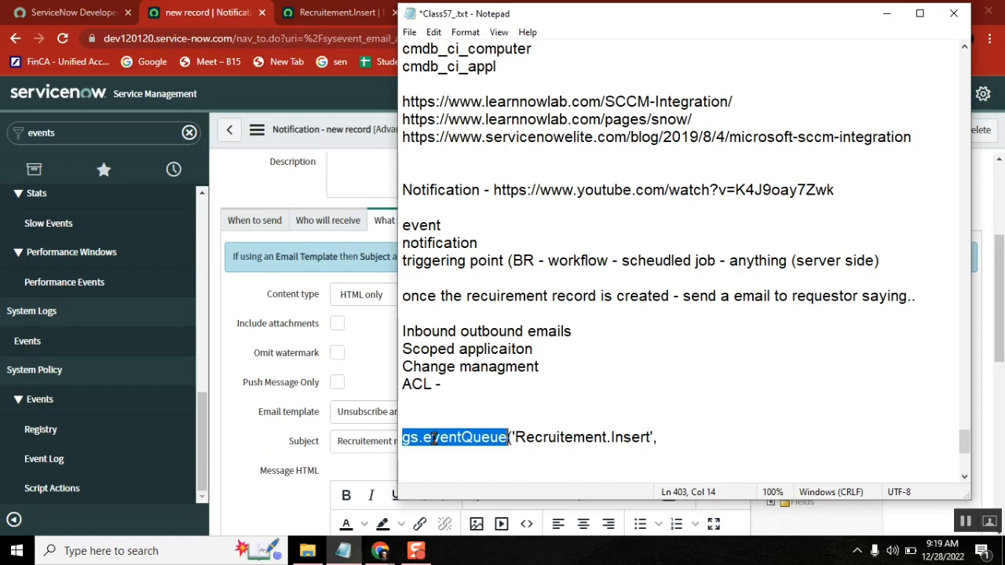
{"action": "left_click", "coordinate": [683, 440]}
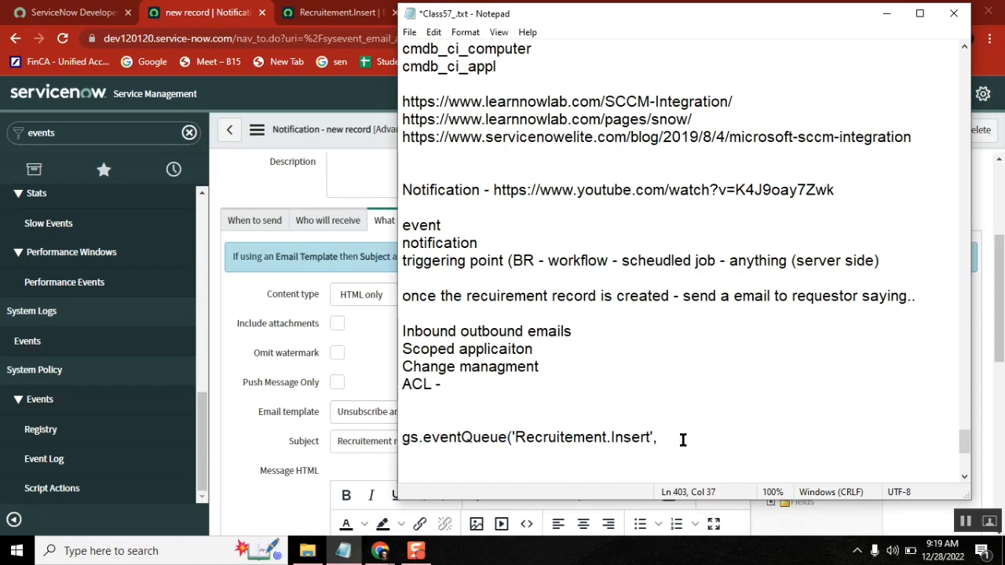
{"action": "key", "text": "Return"}
{"action": "key", "text": "Return"}
{"action": "key", "text": "Return"}
{"action": "key", "text": "Return"}
{"action": "key", "text": "Return"}
{"action": "key", "text": "Return"}
{"action": "key", "text": "Return"}
{"action": "key", "text": "Return"}
{"action": "key", "text": "Return"}
{"action": "key", "text": "Return"}
{"action": "key", "text": "Return"}
{"action": "key", "text": "Return"}
{"action": "key", "text": "Return"}
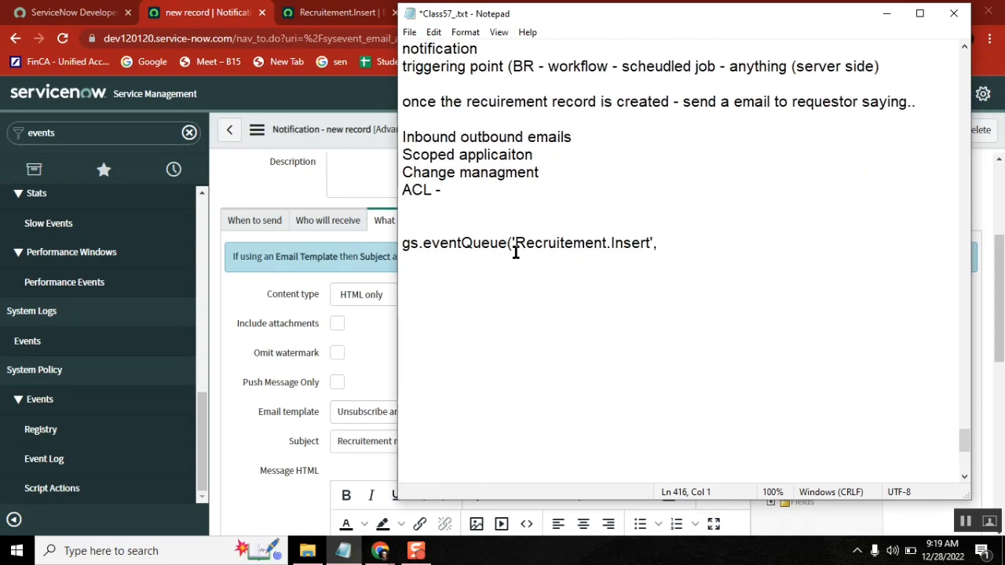
{"action": "double_click", "coordinate": [486, 244]}
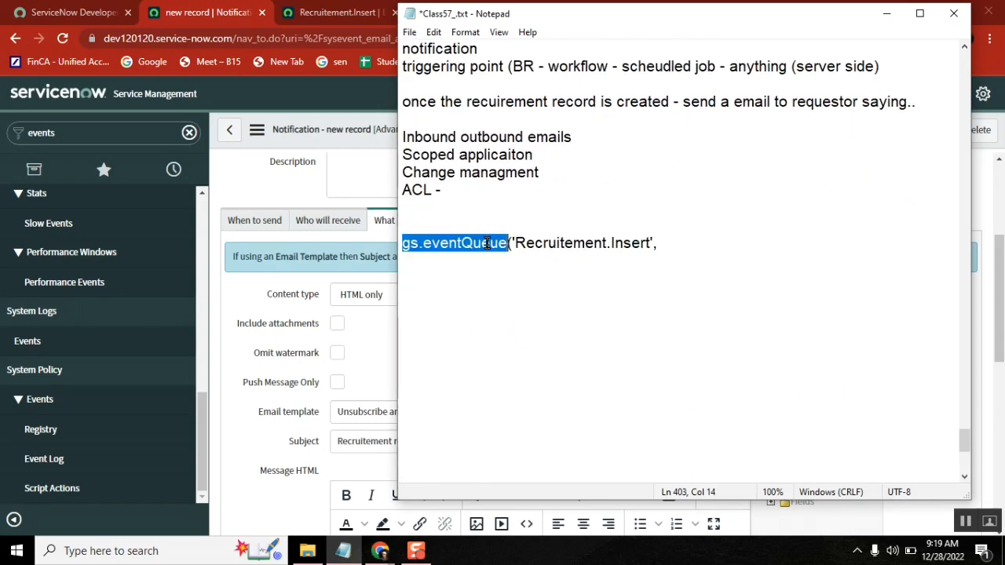
Switch to the ServiceNow notification and try Record inserted or updated as its Send when option, then restore Event is fired.
{"action": "left_click", "coordinate": [253, 220]}
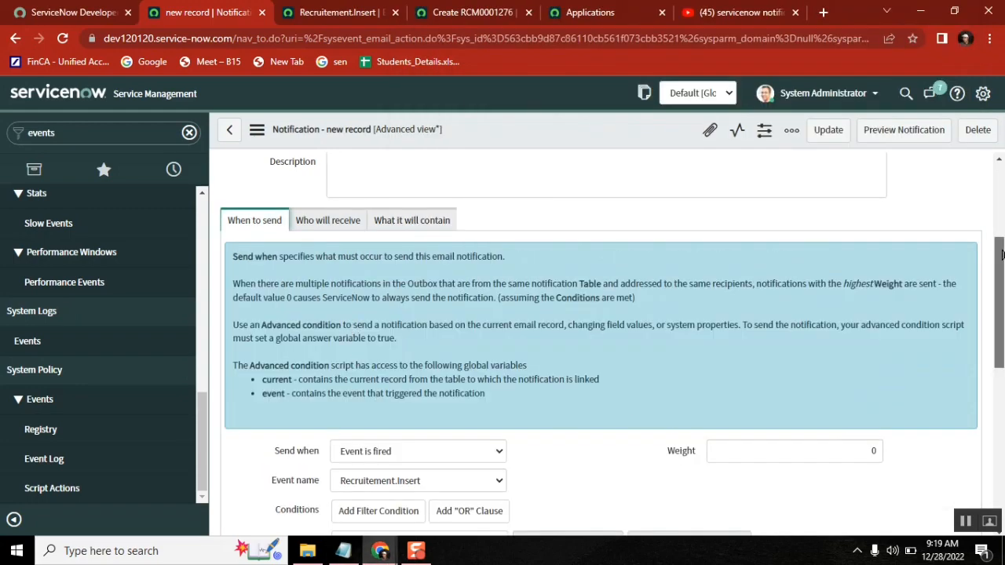
{"action": "left_click_drag", "start_coordinate": [1001, 253], "coordinate": [999, 297]}
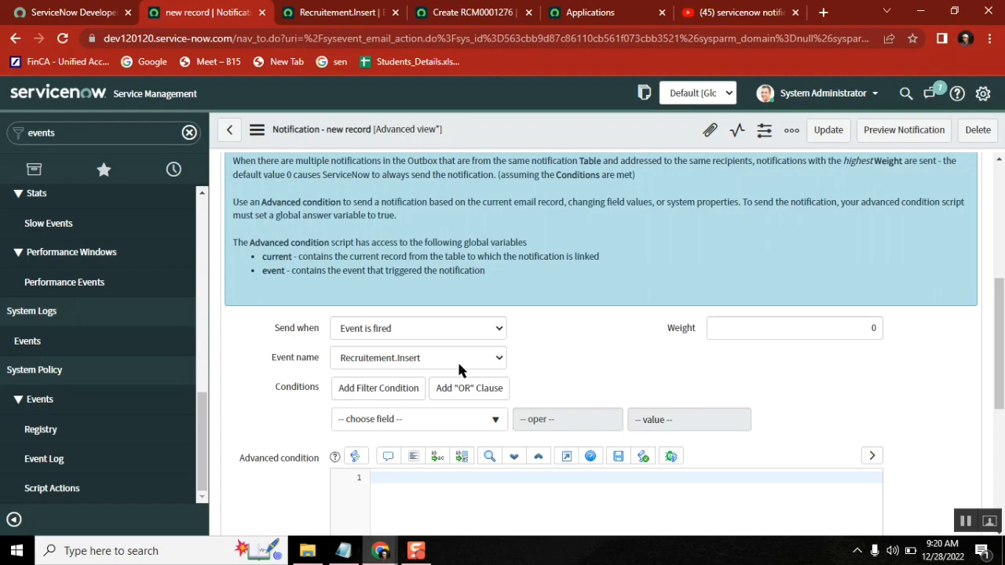
{"action": "left_click", "coordinate": [434, 353]}
{"action": "left_click", "coordinate": [243, 340]}
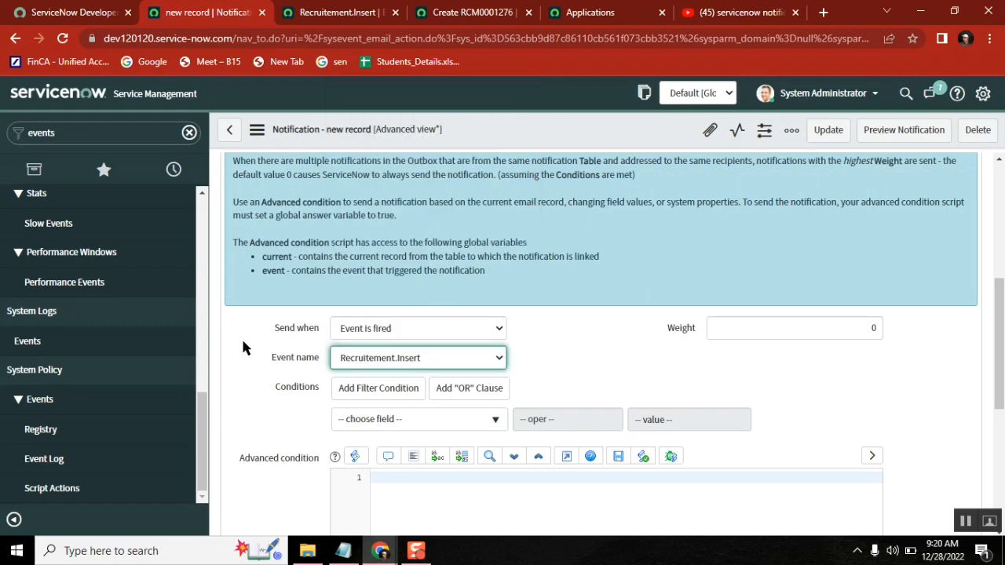
{"action": "left_click", "coordinate": [385, 330]}
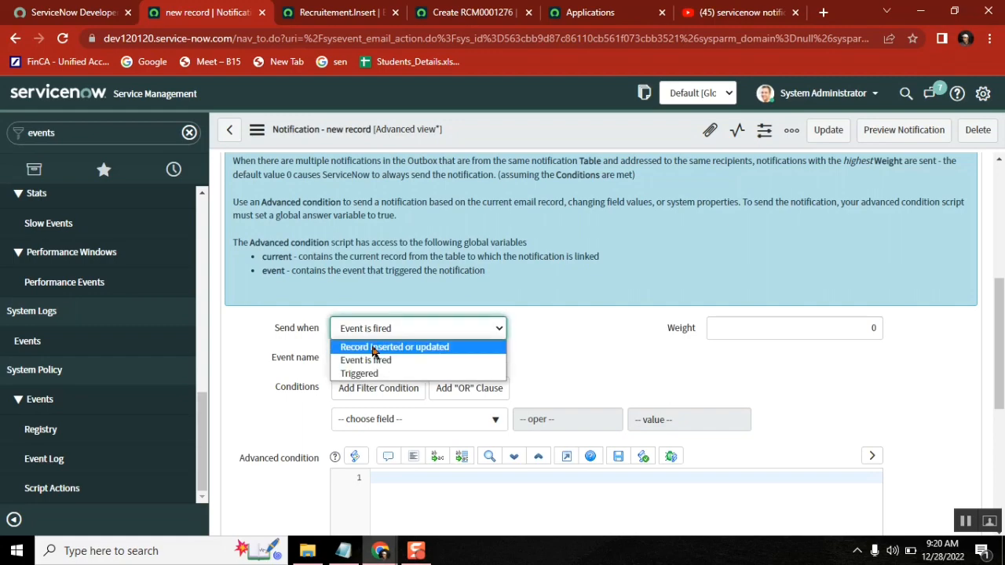
{"action": "left_click", "coordinate": [376, 346]}
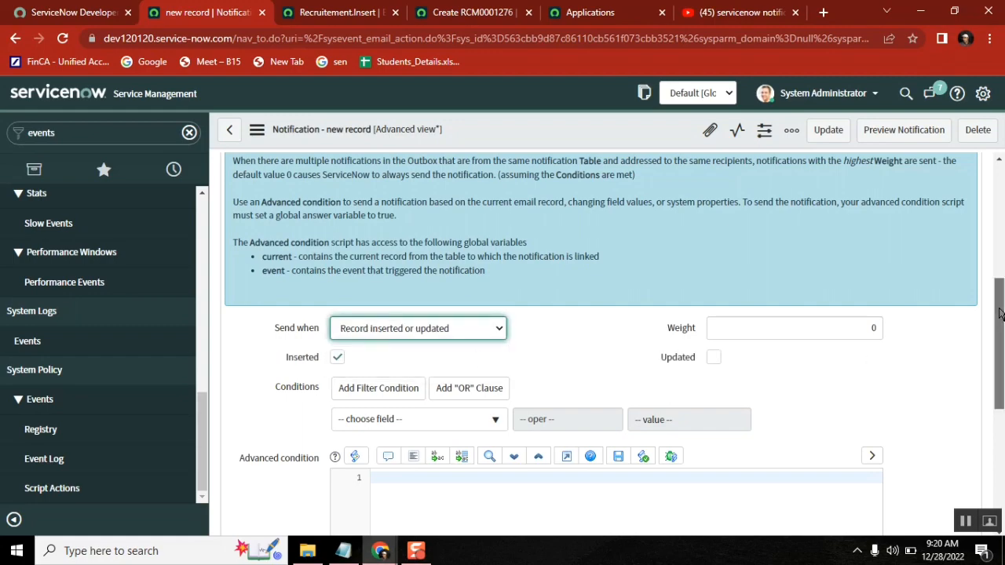
{"action": "scroll", "coordinate": [999, 313], "scroll_direction": "down", "scroll_amount": 2}
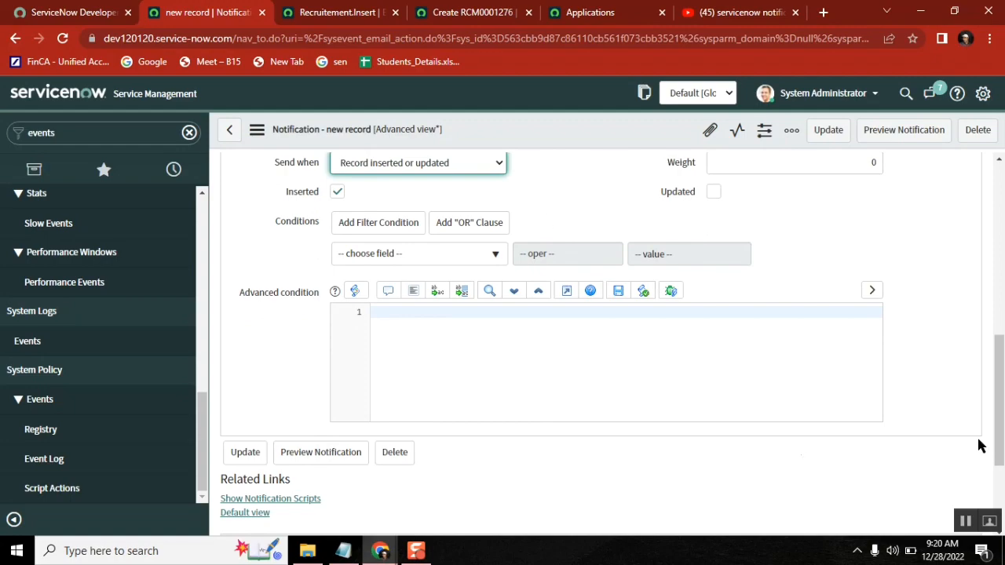
{"action": "scroll", "coordinate": [1003, 385], "scroll_direction": "up", "scroll_amount": 2}
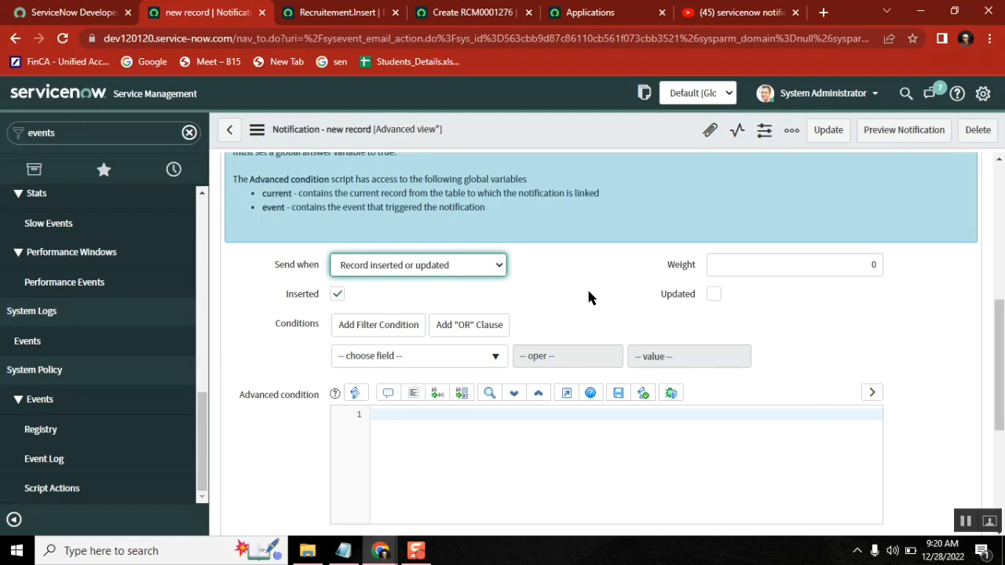
{"action": "left_click", "coordinate": [447, 267]}
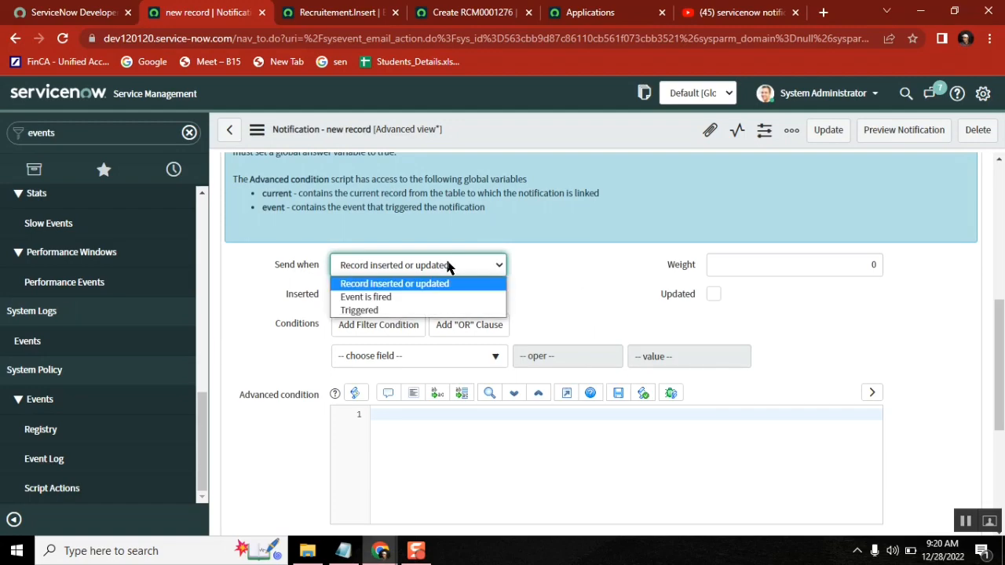
{"action": "left_click", "coordinate": [406, 302]}
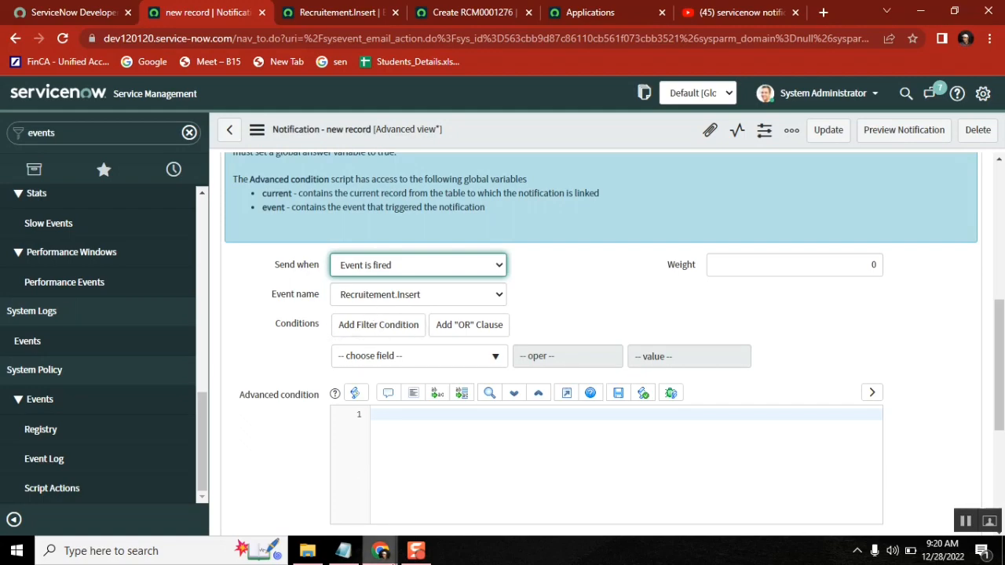
Return to the Notepad notes and review the unfinished gs.eventQueue('Recruitement.Insert', line against the notification's event settings.
{"action": "left_click", "coordinate": [343, 550]}
{"action": "left_click", "coordinate": [515, 243]}
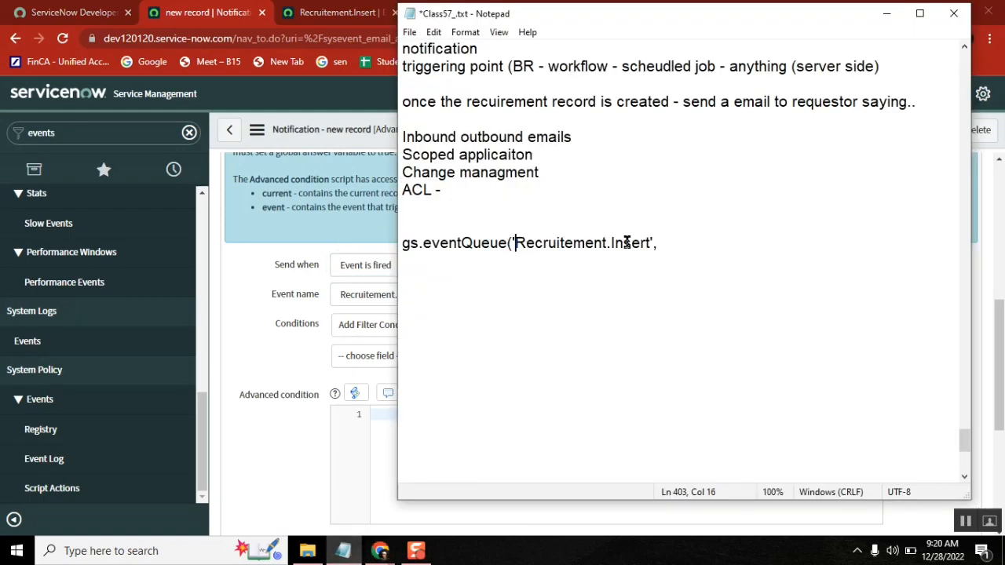
{"action": "left_click", "coordinate": [654, 242]}
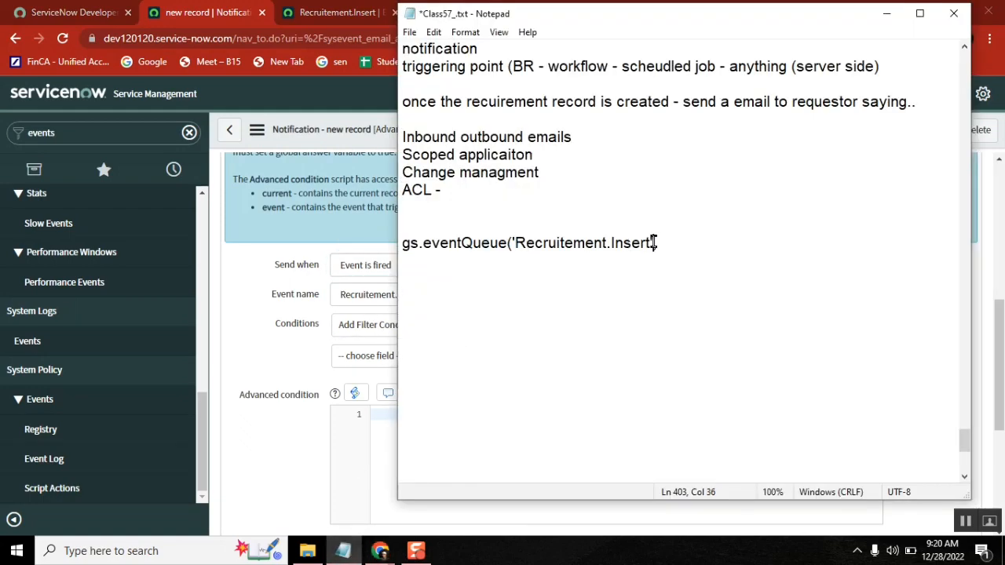
{"action": "left_click", "coordinate": [404, 243], "text": "shift"}
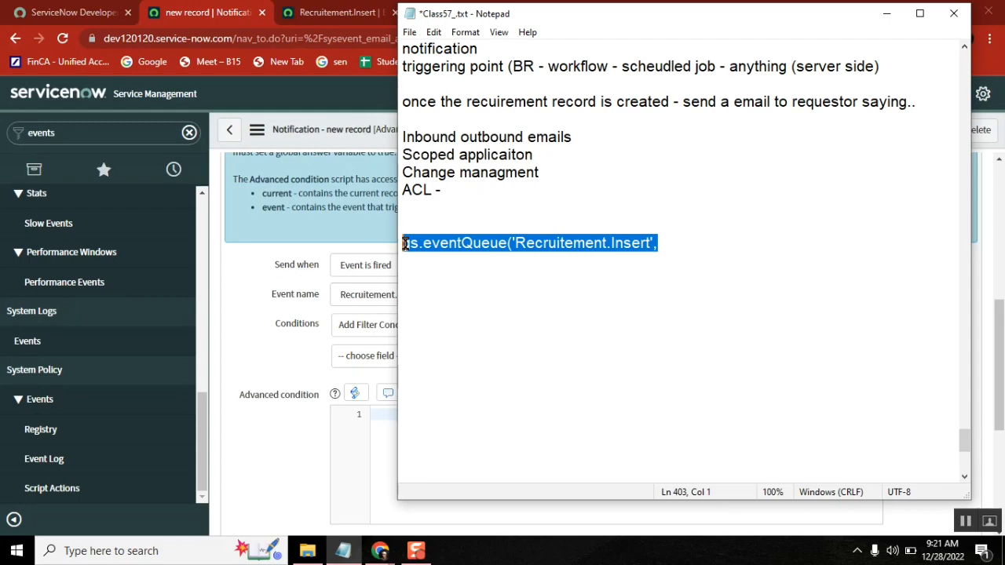
{"action": "left_click", "coordinate": [242, 331]}
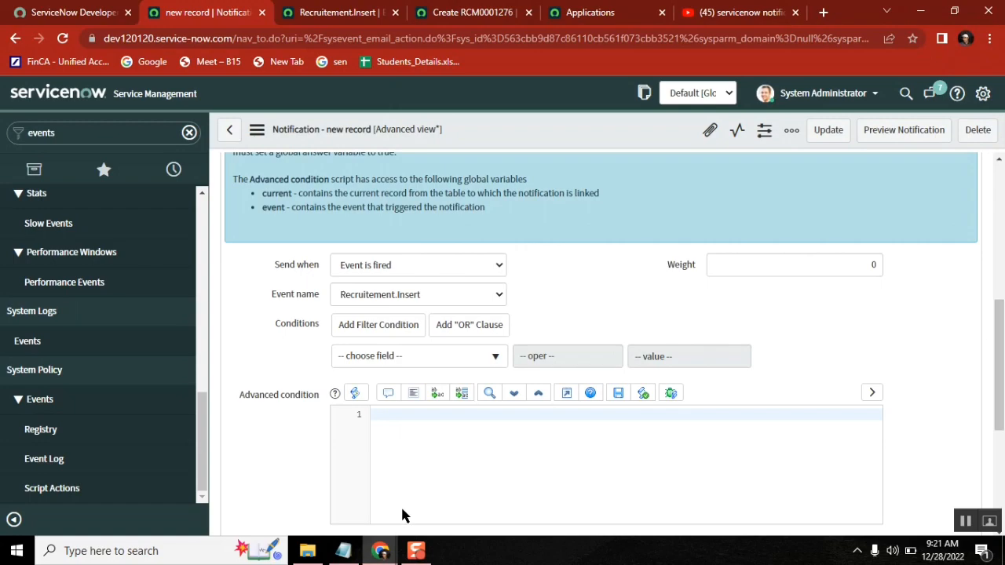
{"action": "left_click", "coordinate": [343, 551]}
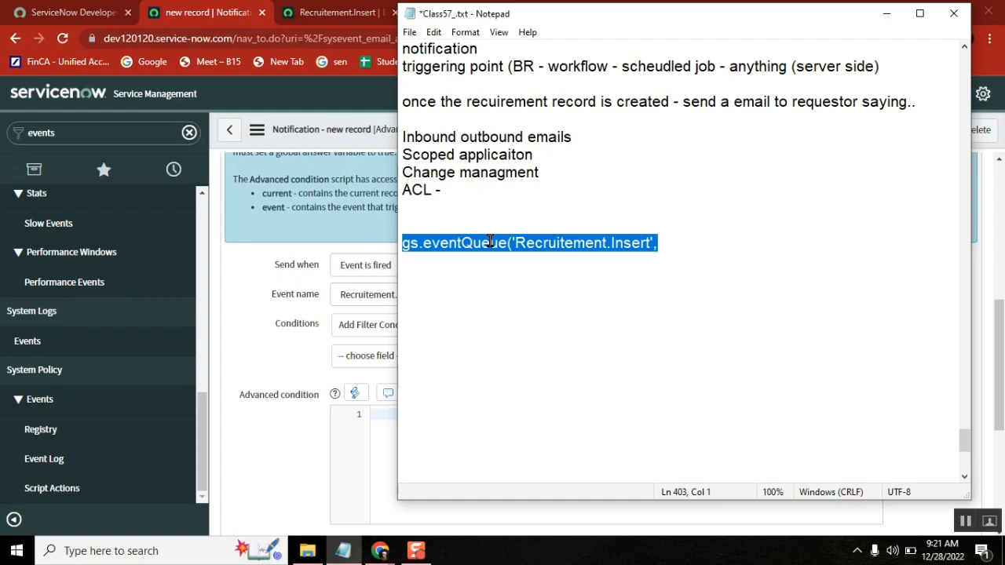
Switch to the ServiceNow notification and examine its recipient settings with Send when left on Event is fired.
{"action": "left_click", "coordinate": [225, 322]}
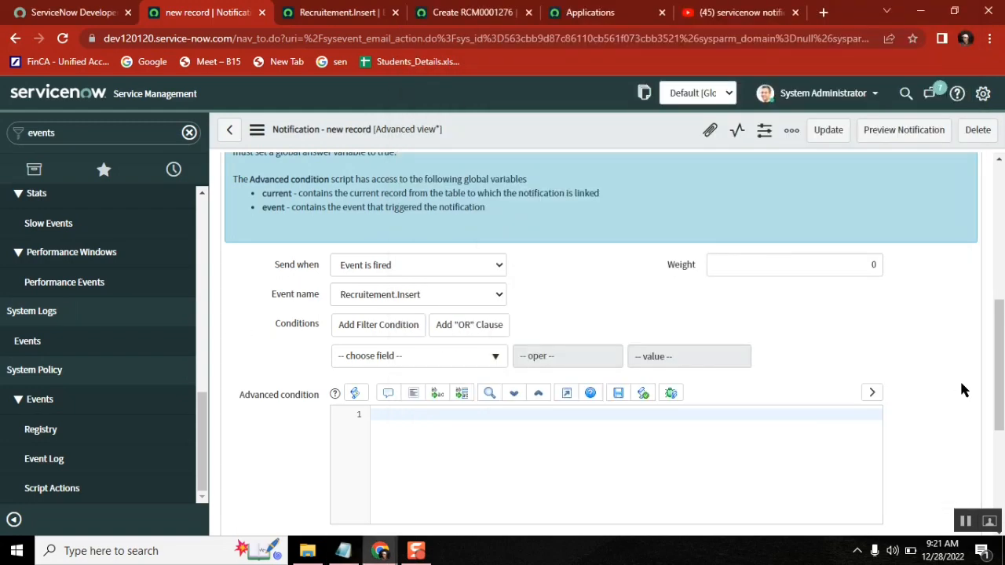
{"action": "scroll", "coordinate": [1001, 339], "scroll_direction": "up", "scroll_amount": 3}
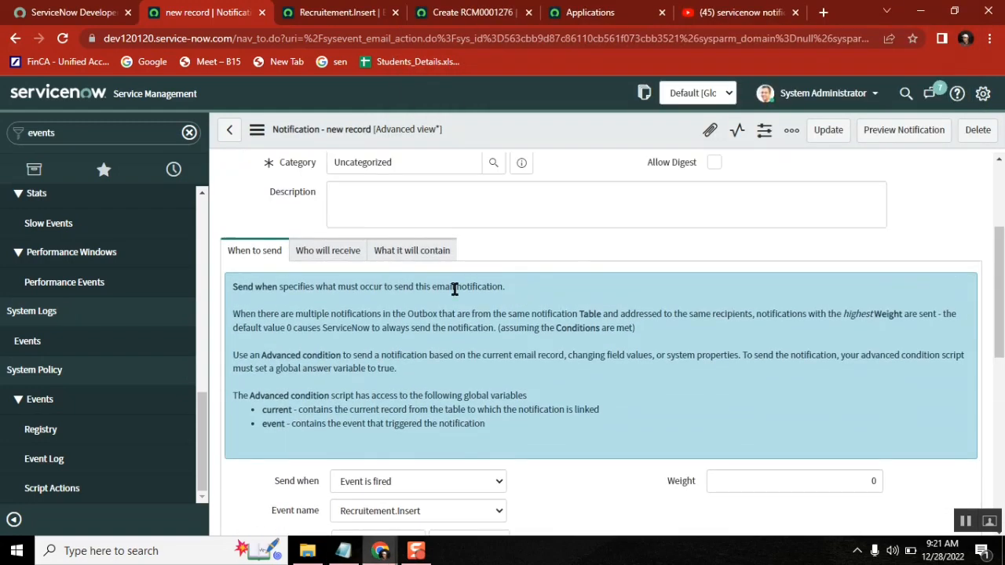
{"action": "left_click", "coordinate": [329, 251]}
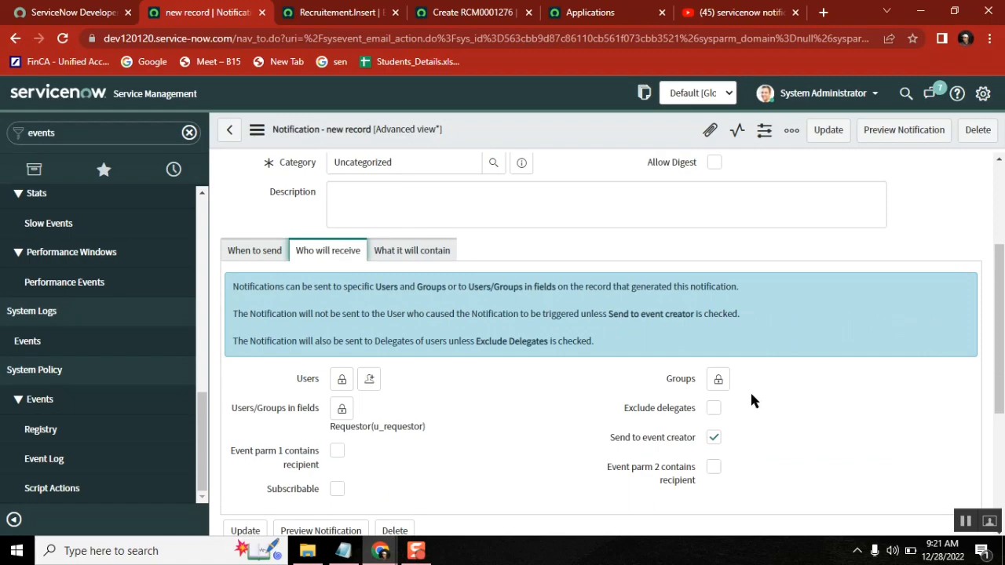
{"action": "scroll", "coordinate": [1001, 314], "scroll_direction": "down", "scroll_amount": 1}
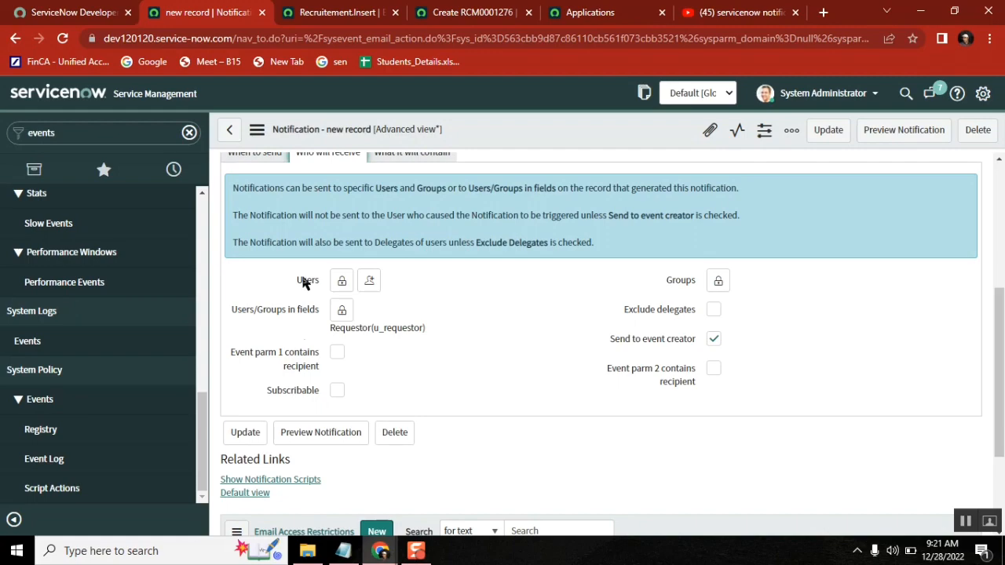
Set Send when to Record inserted or updated to compare the available recipient options, and restore Event is fired.
{"action": "left_click", "coordinate": [251, 157]}
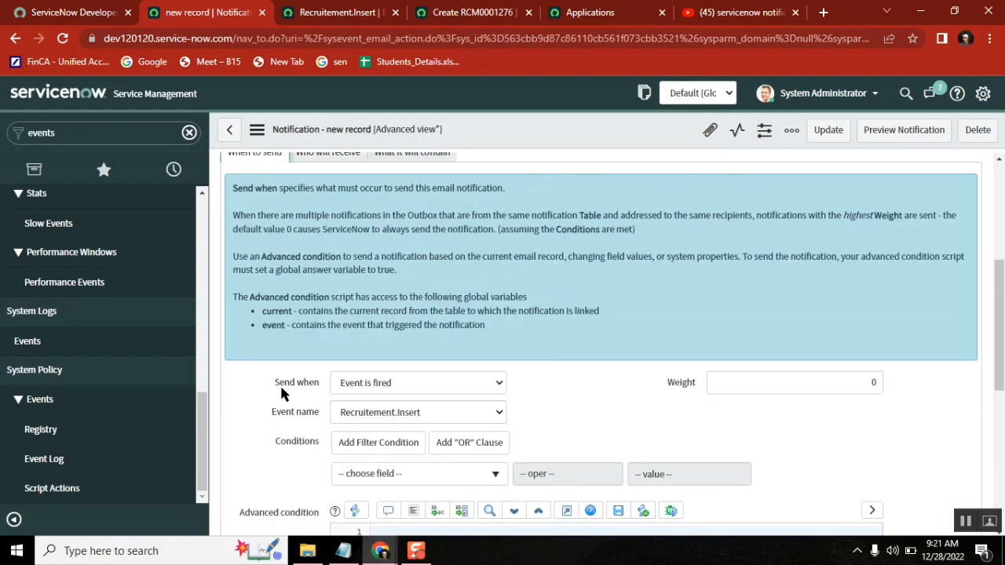
{"action": "left_click", "coordinate": [388, 385]}
{"action": "left_click", "coordinate": [384, 401]}
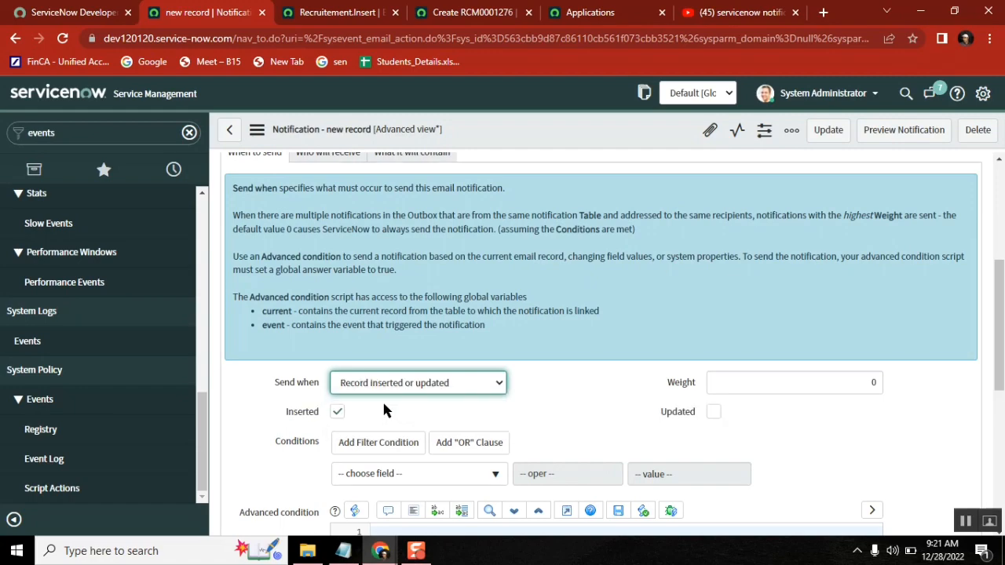
{"action": "left_click", "coordinate": [325, 157]}
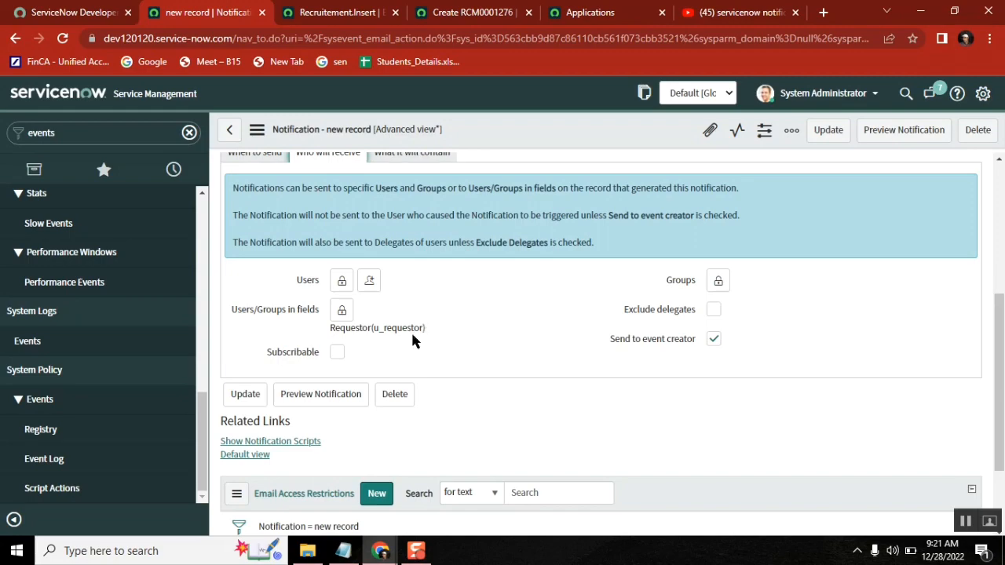
{"action": "left_click", "coordinate": [258, 155]}
{"action": "left_click", "coordinate": [392, 384]}
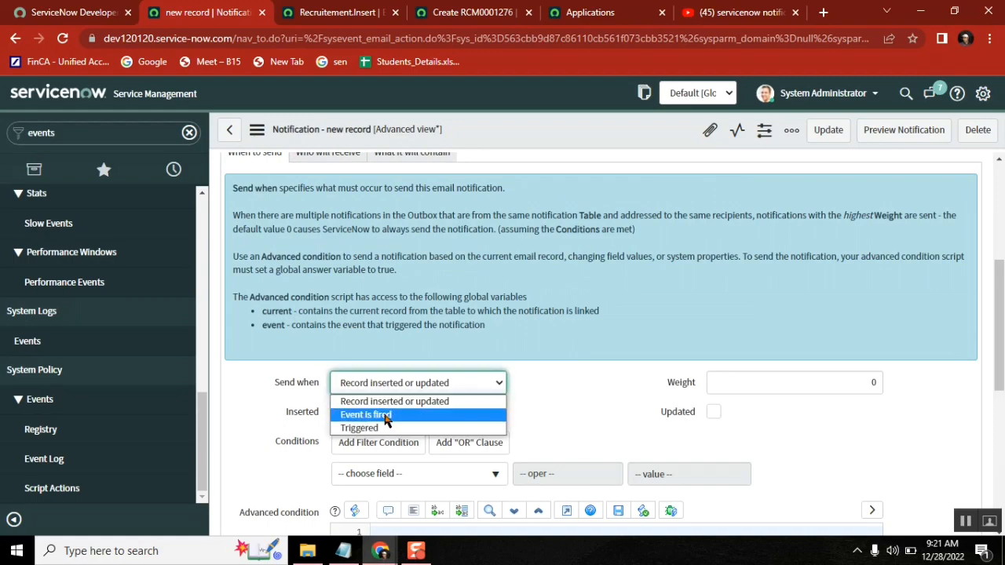
{"action": "left_click", "coordinate": [384, 416]}
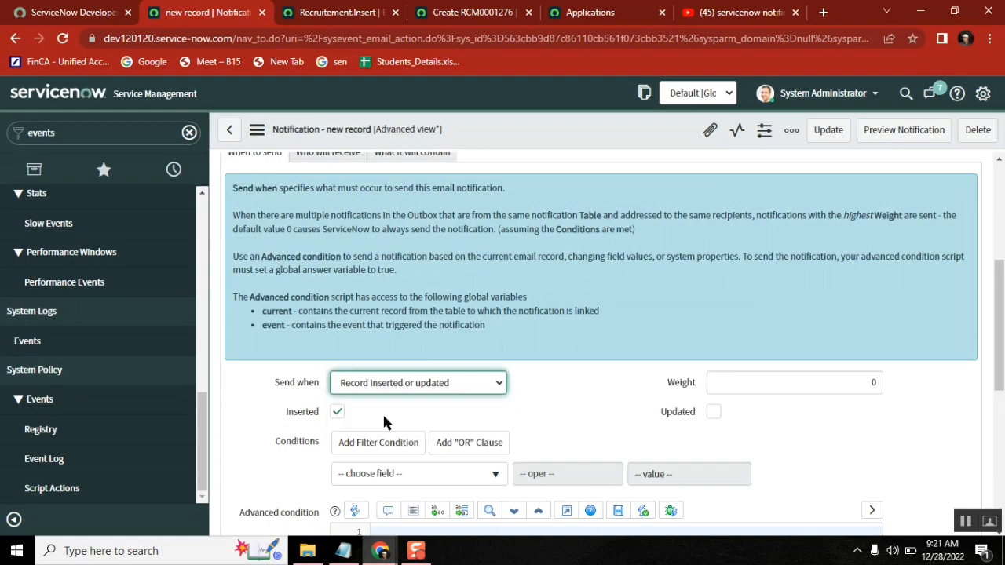
Examine the Event parm 1 and Event parm 2 contains recipient options in the notification's recipient settings.
{"action": "left_click", "coordinate": [333, 159]}
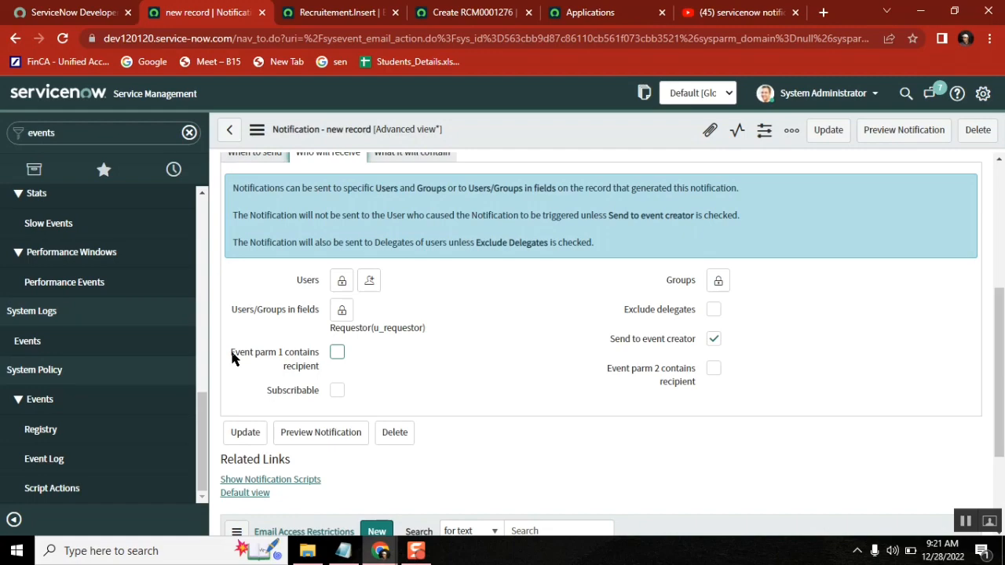
{"action": "left_click_drag", "start_coordinate": [232, 353], "coordinate": [282, 355]}
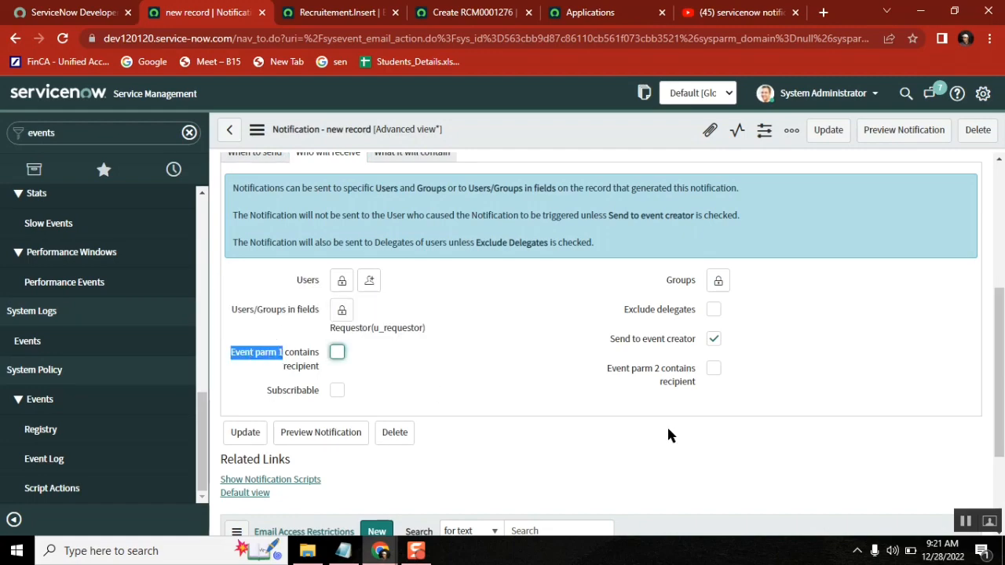
{"action": "left_click_drag", "start_coordinate": [609, 369], "coordinate": [660, 371]}
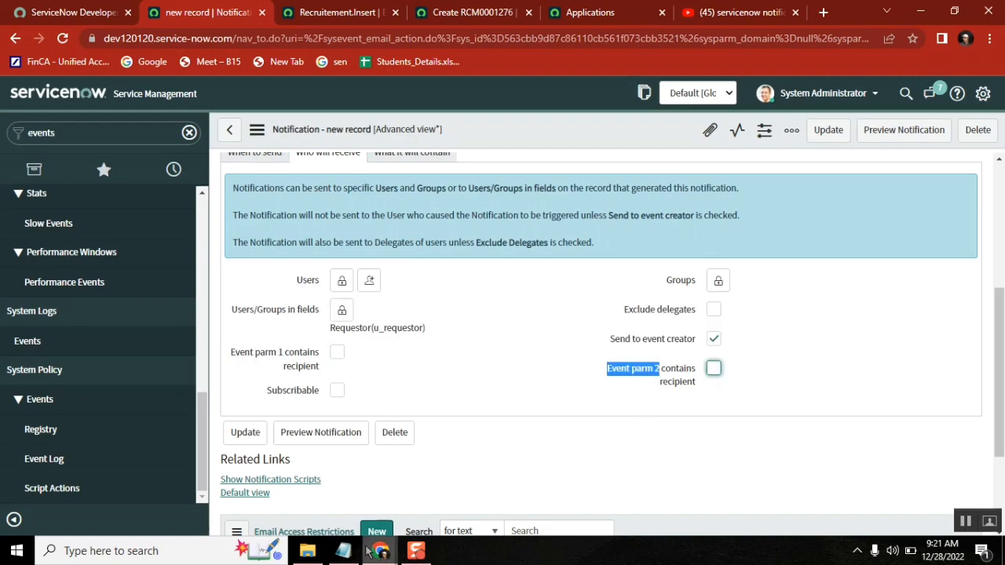
Switch to the Notepad notes and complete the script line as gs.eventQueue('Recruitement.Insert',current,parm1,parm2).
{"action": "left_click", "coordinate": [344, 551]}
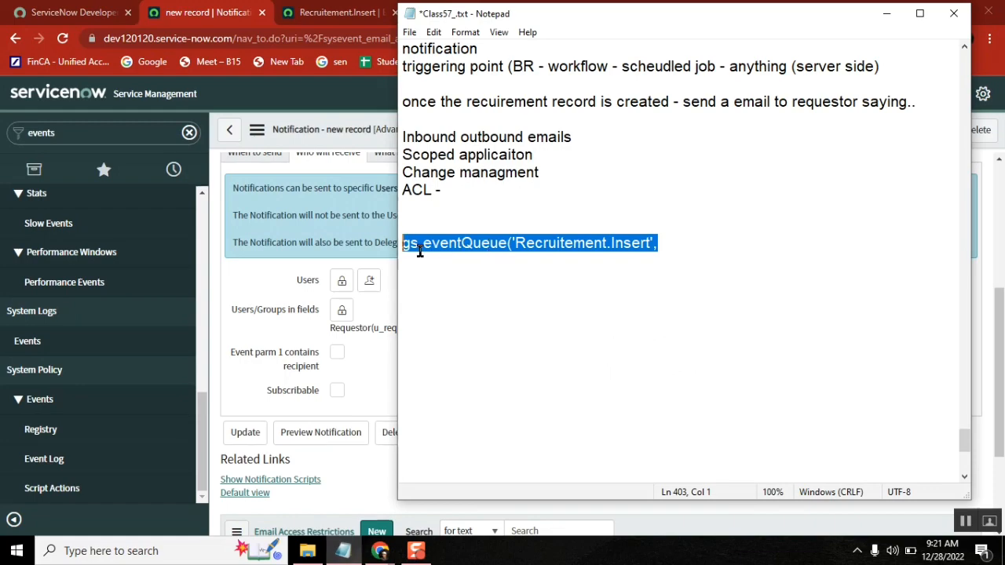
{"action": "left_click", "coordinate": [417, 247]}
{"action": "double_click", "coordinate": [498, 244]}
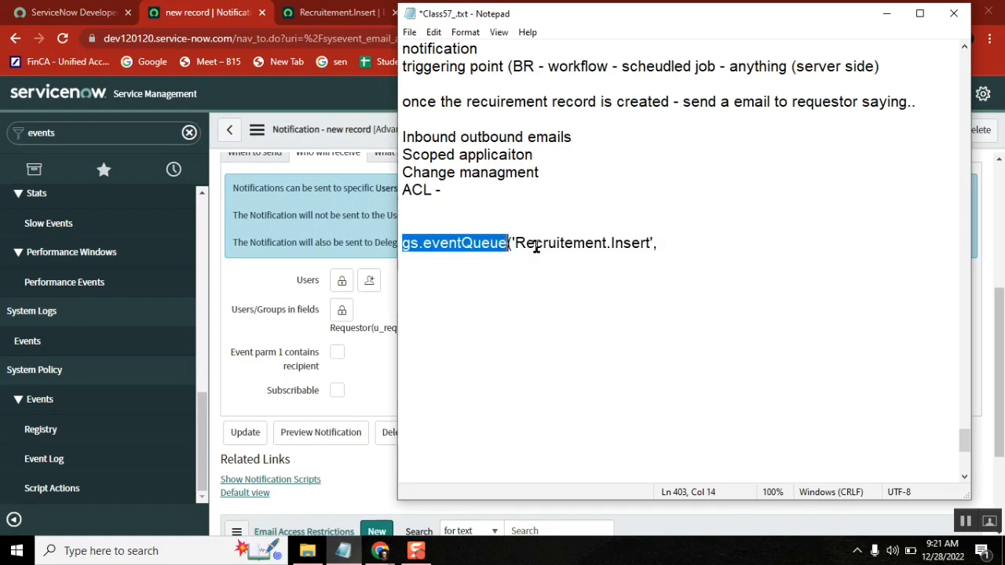
{"action": "left_click", "coordinate": [669, 246]}
{"action": "type", "text": "current"}
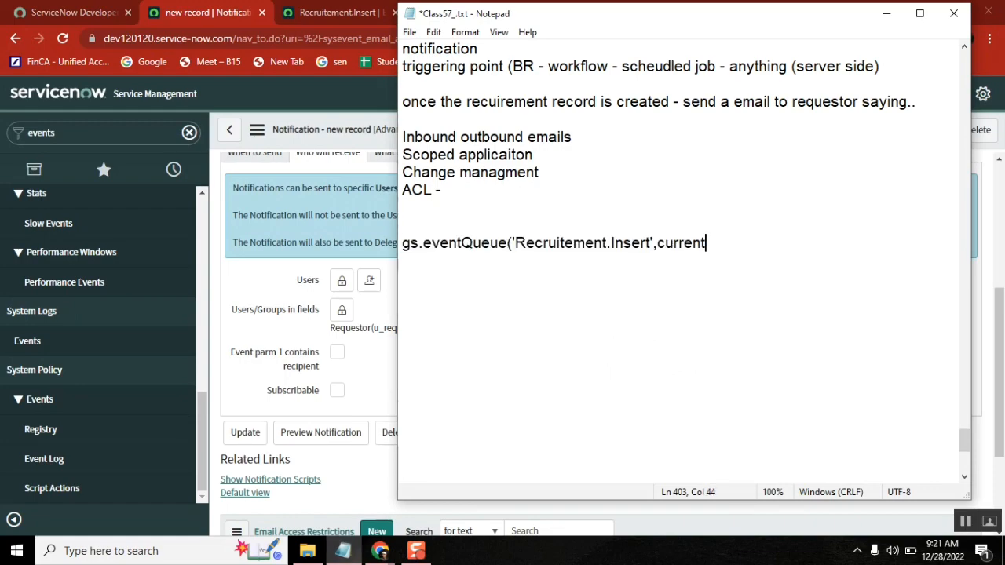
{"action": "type", "text": ",parm"}
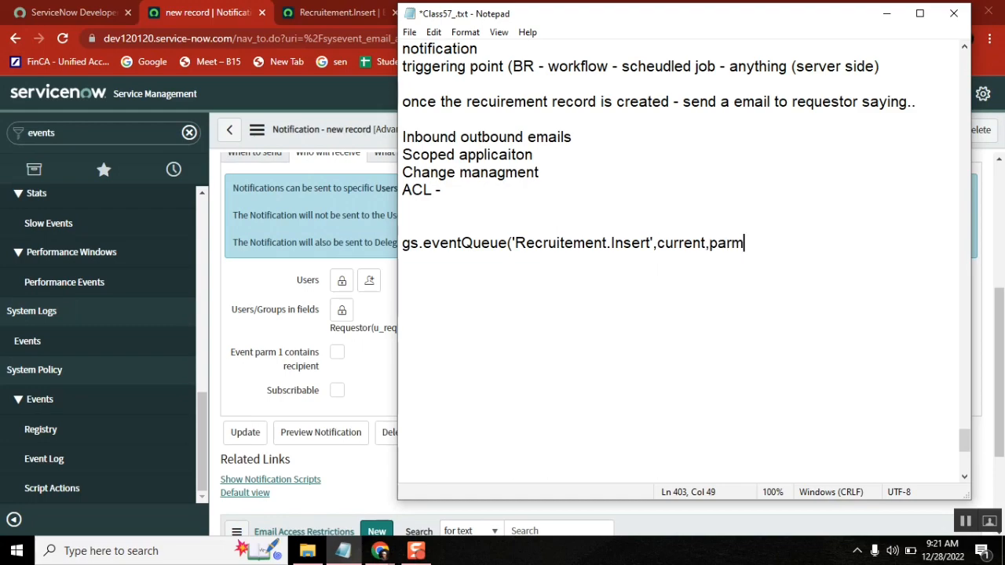
{"action": "type", "text": "1,parm2)"}
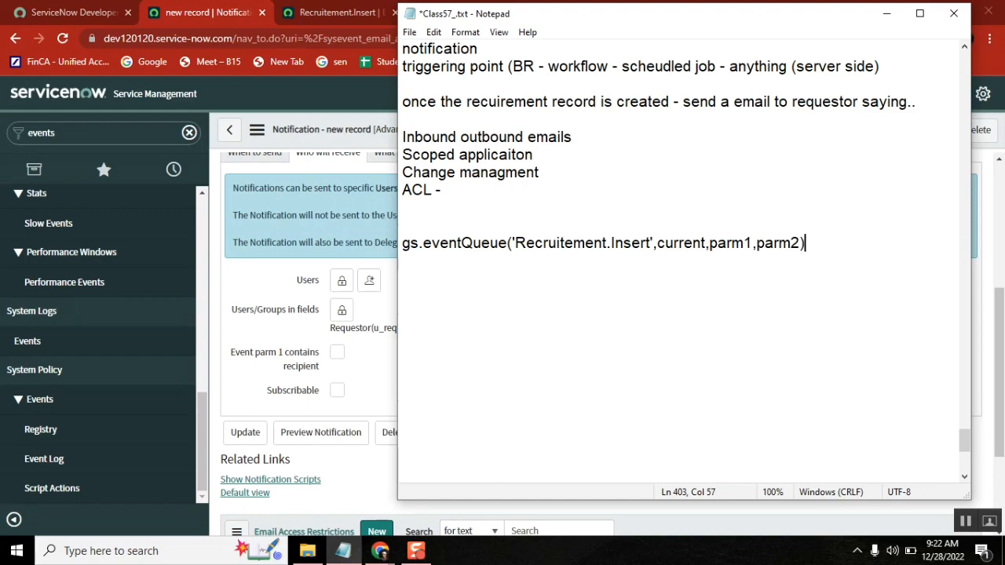
Examine the parm1 and parm2 arguments and the method name in the gs.eventQueue line of the notes.
{"action": "key", "text": "shift+Left"}
{"action": "key", "text": "shift+Left"}
{"action": "key", "text": "shift+Left"}
{"action": "key", "text": "shift+Left"}
{"action": "key", "text": "shift+Left"}
{"action": "key", "text": "shift+Left"}
{"action": "key", "text": "shift+Left"}
{"action": "key", "text": "shift+Left"}
{"action": "key", "text": "shift+Left"}
{"action": "key", "text": "shift+Left"}
{"action": "key", "text": "shift+Left"}
{"action": "key", "text": "shift+Left"}
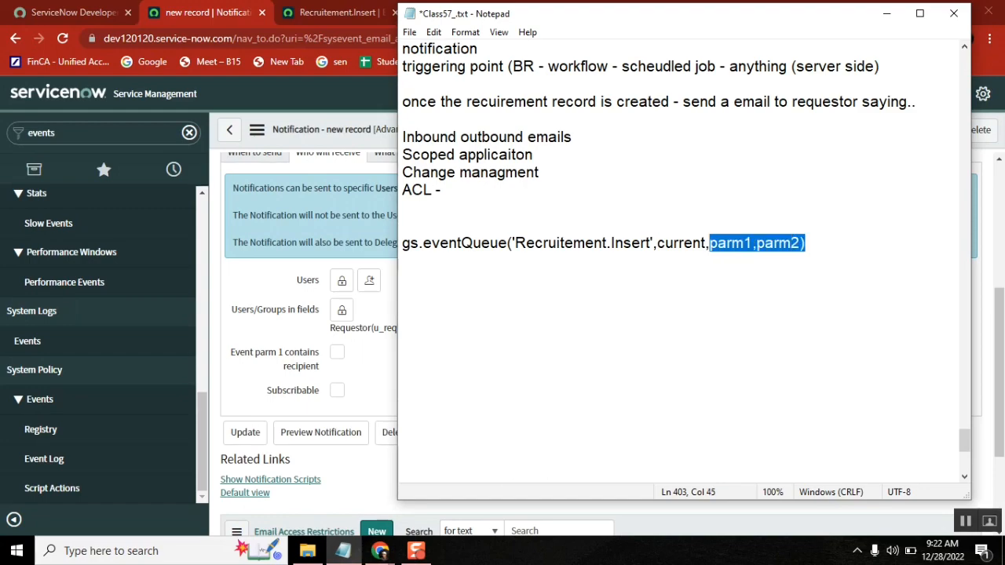
{"action": "left_click", "coordinate": [741, 272]}
{"action": "left_click", "coordinate": [728, 245]}
{"action": "double_click", "coordinate": [729, 245]}
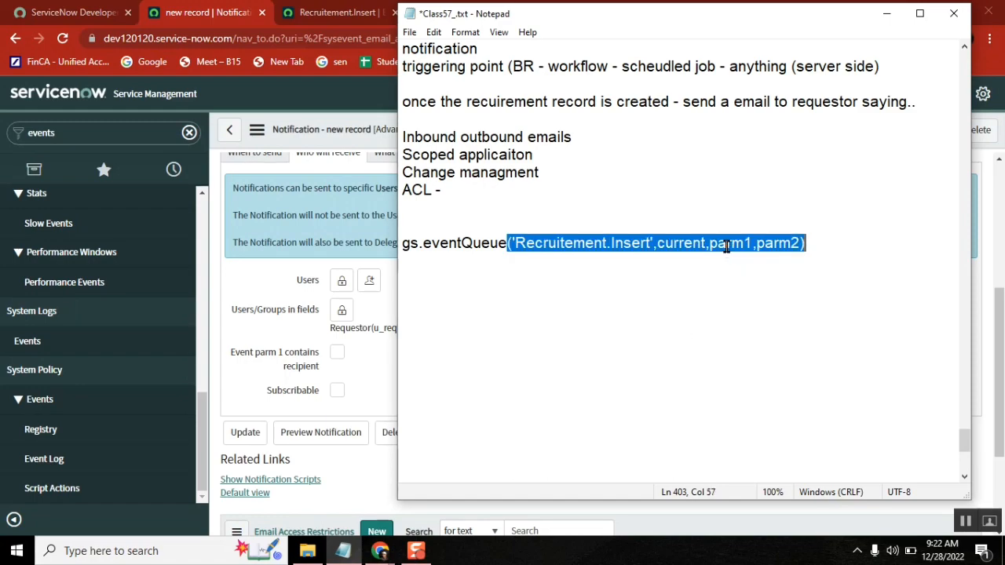
{"action": "left_click", "coordinate": [448, 295]}
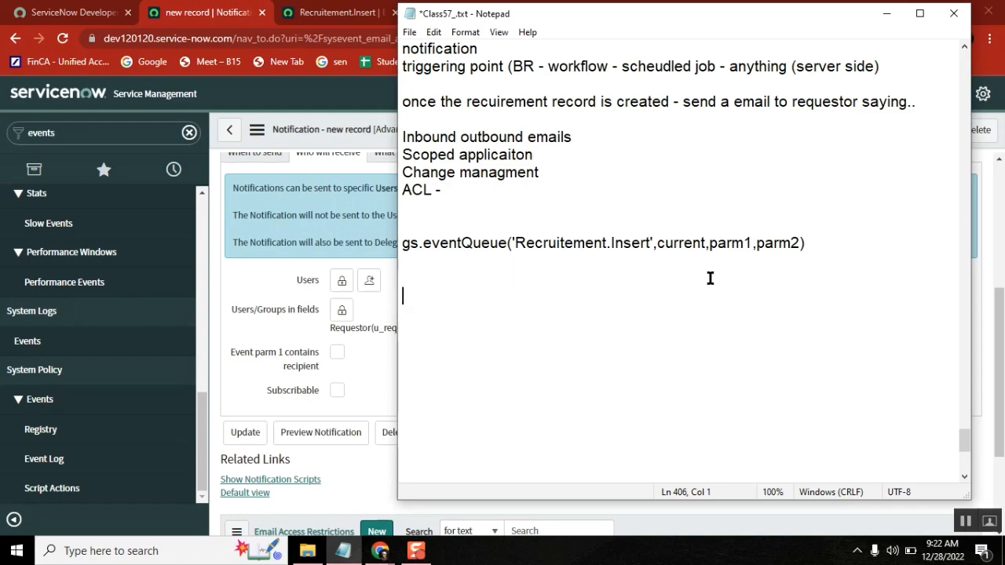
{"action": "double_click", "coordinate": [726, 242]}
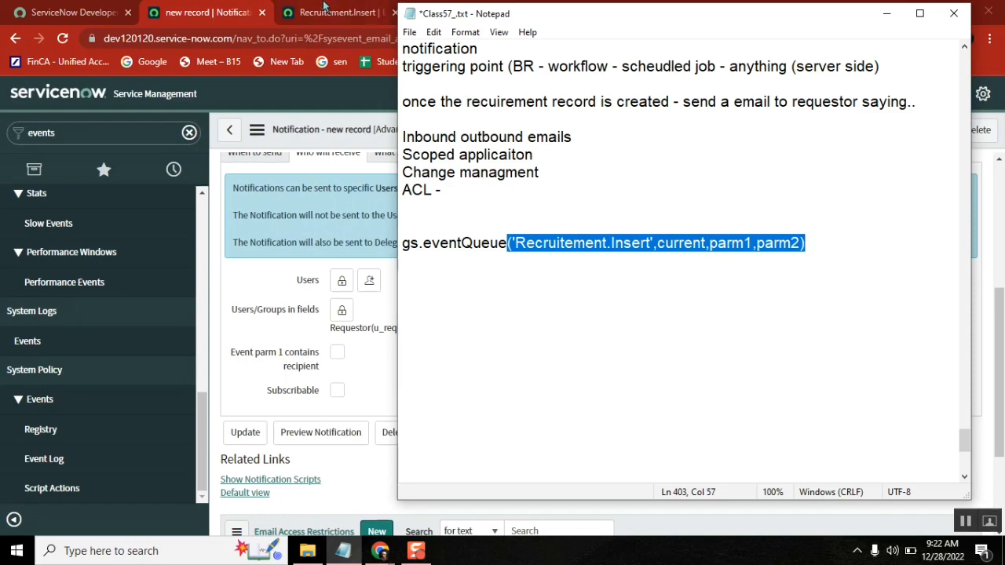
{"action": "double_click", "coordinate": [432, 243]}
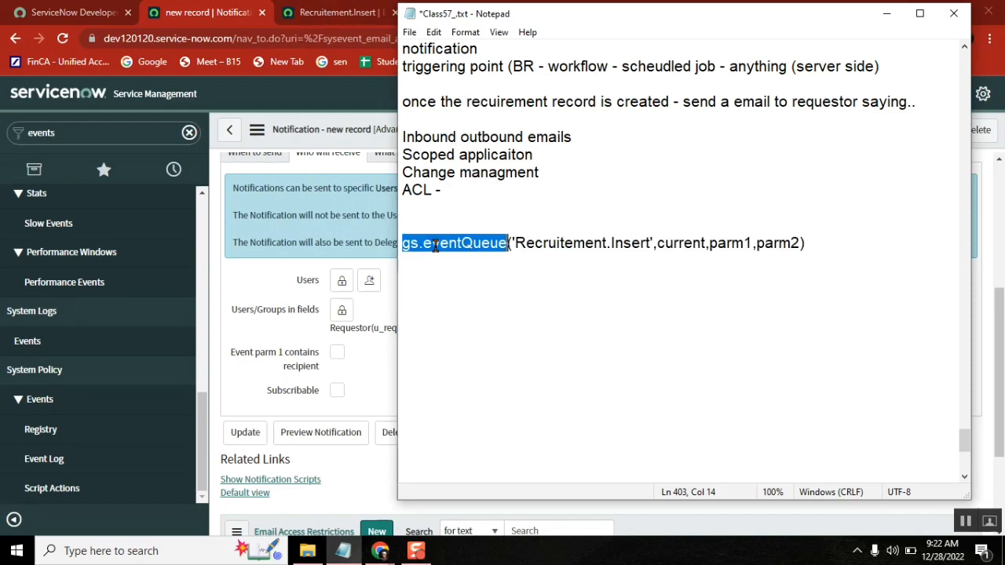
{"action": "left_click", "coordinate": [340, 9]}
{"action": "left_click", "coordinate": [749, 13]}
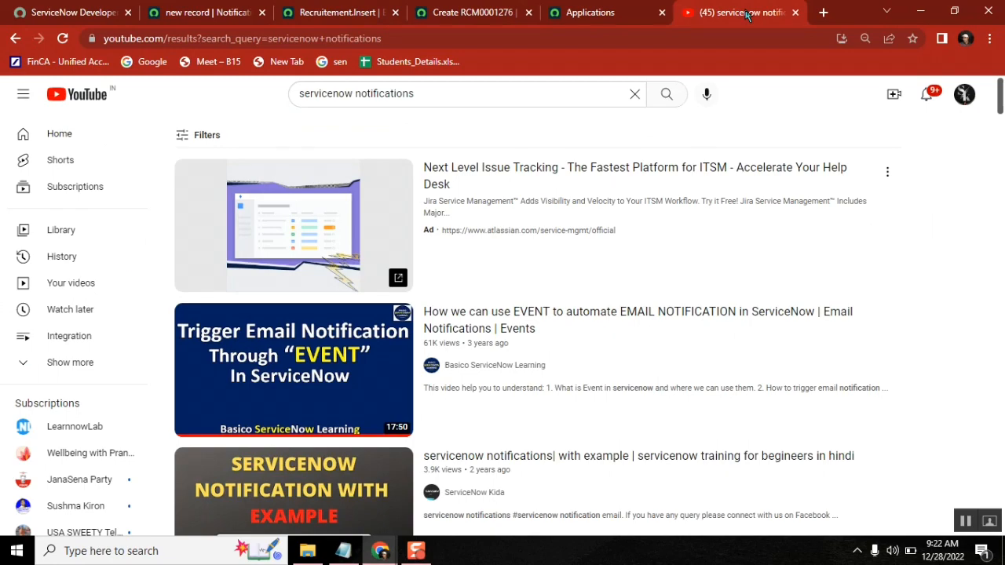
{"action": "mouse_move", "coordinate": [322, 353]}
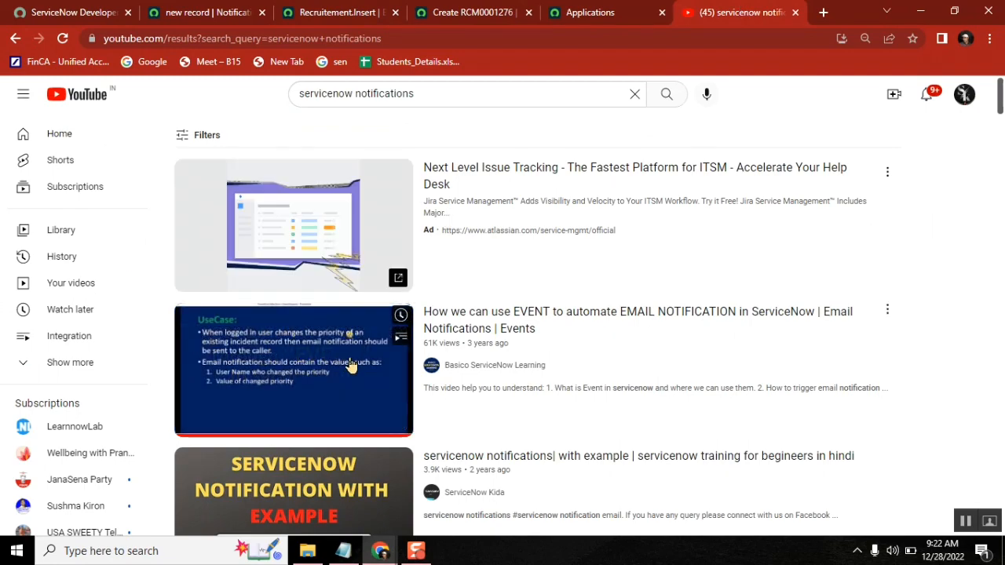
{"action": "left_click", "coordinate": [201, 13]}
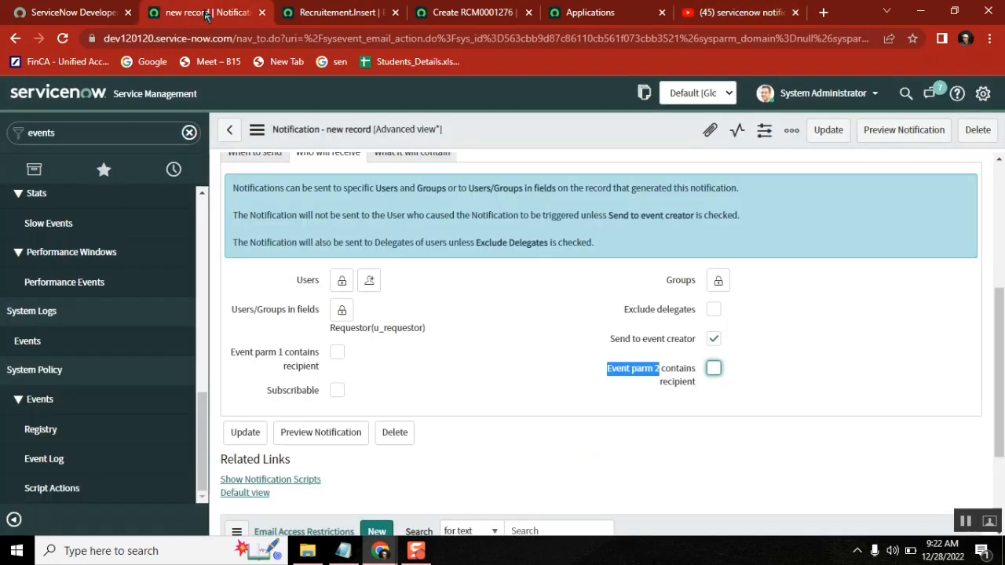
Search the web for gs.eventqueue in a new browser tab and open the ServiceNow Developers article Generating Events.
{"action": "left_click", "coordinate": [824, 13]}
{"action": "type", "text": "gs.e"}
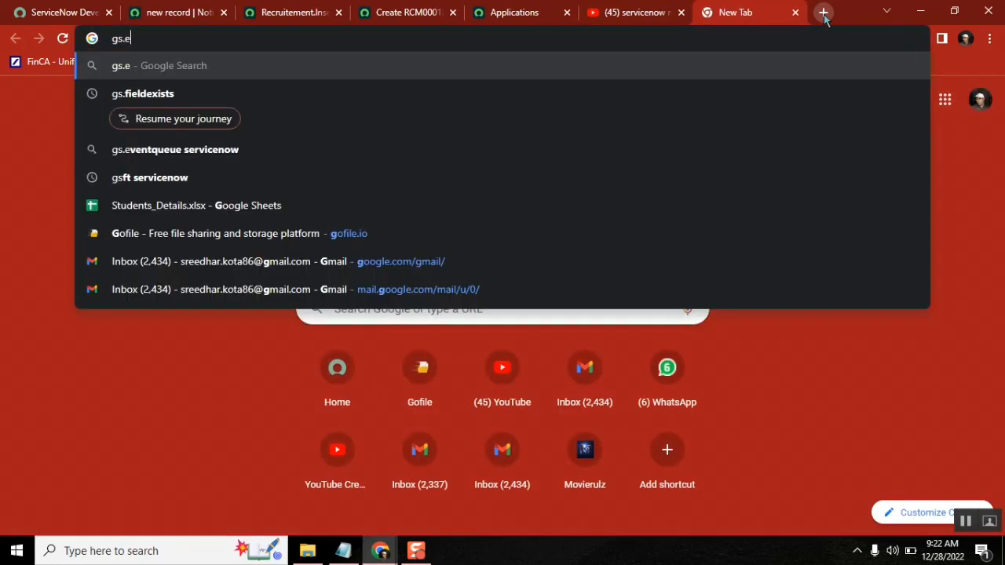
{"action": "type", "text": "ventqu"}
{"action": "key", "text": "Return"}
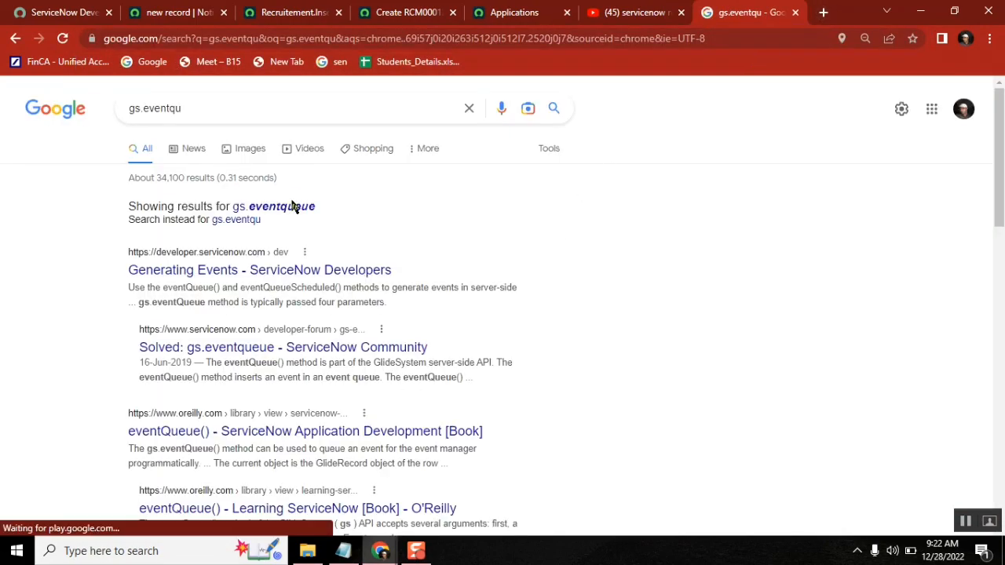
{"action": "left_click", "coordinate": [288, 207]}
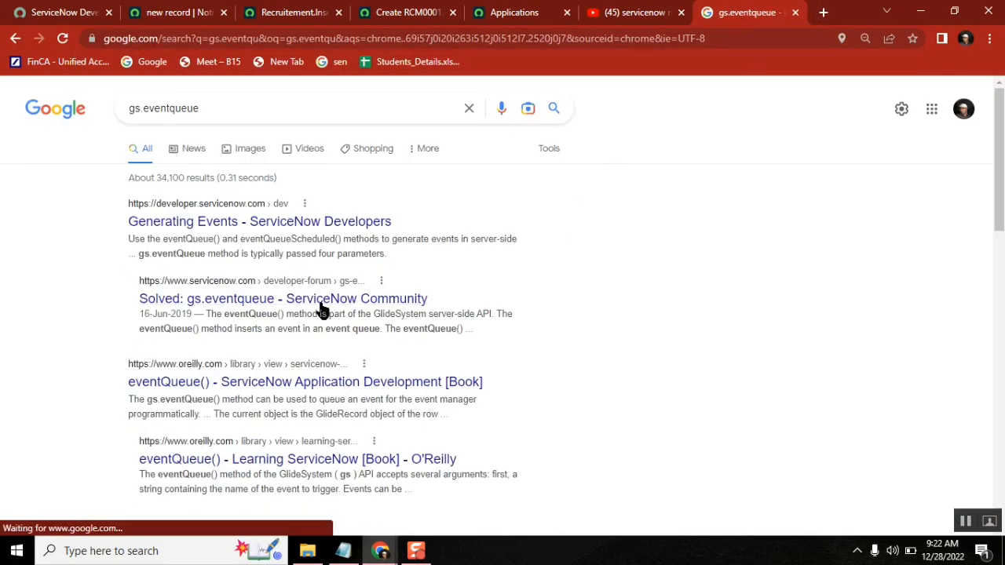
{"action": "left_click", "coordinate": [302, 227]}
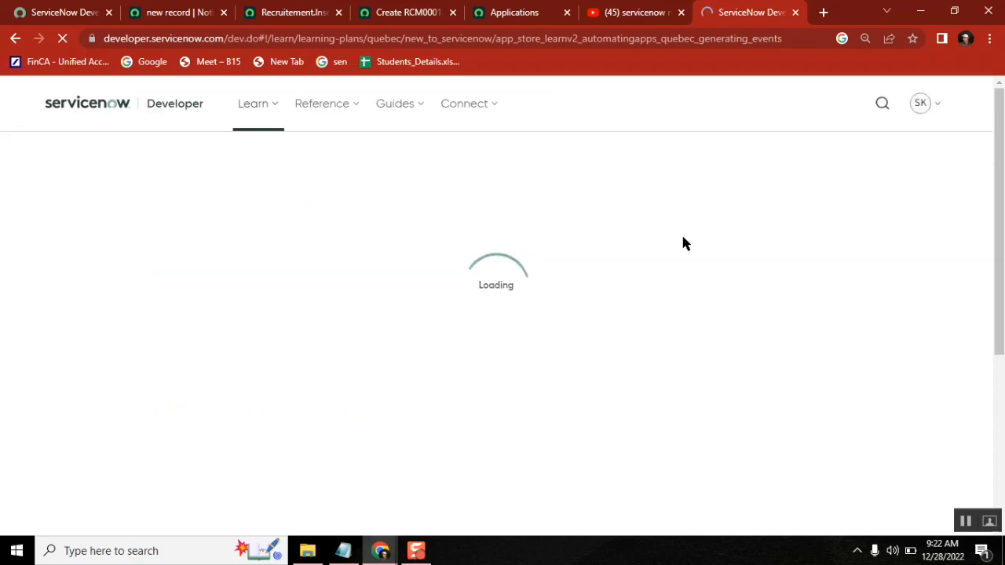
Switch to the Notepad notes and examine the arguments passed in the gs.eventQueue line, particularly parm1.
{"action": "left_click", "coordinate": [343, 550]}
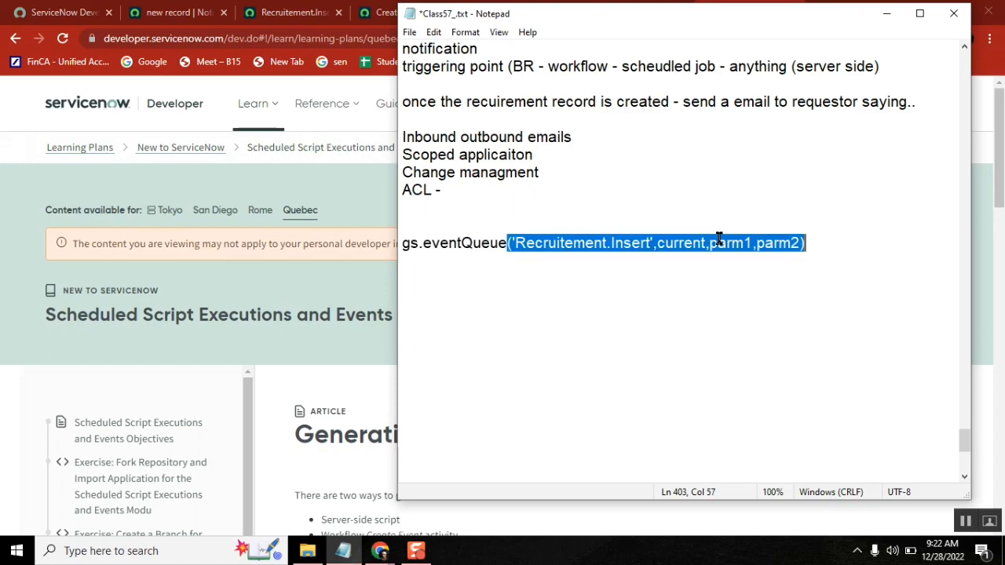
{"action": "key", "text": "Right"}
{"action": "key", "text": "shift+End"}
{"action": "double_click", "coordinate": [738, 245]}
{"action": "left_click", "coordinate": [738, 244]}
{"action": "double_click", "coordinate": [738, 245]}
{"action": "left_click", "coordinate": [738, 245]}
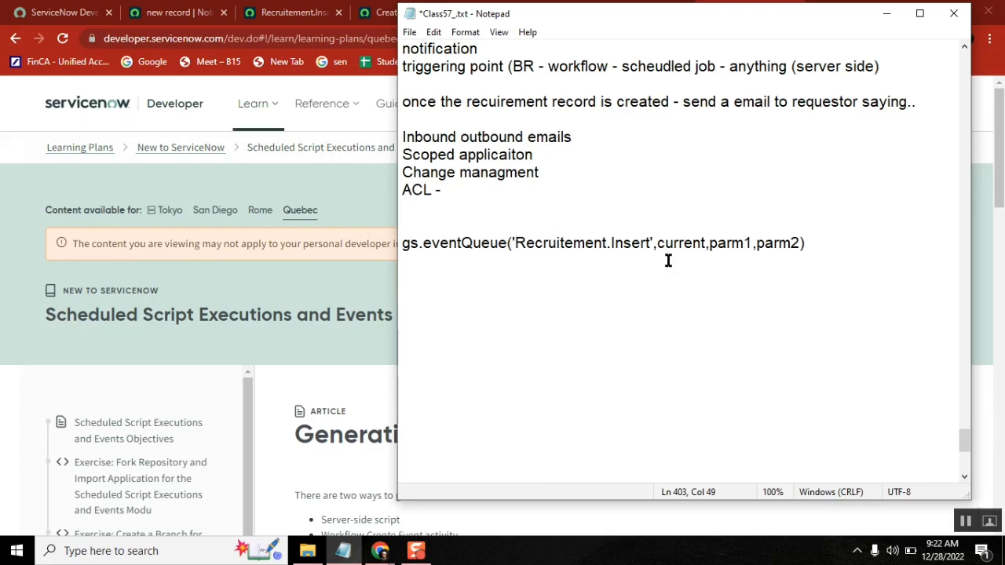
{"action": "double_click", "coordinate": [727, 249]}
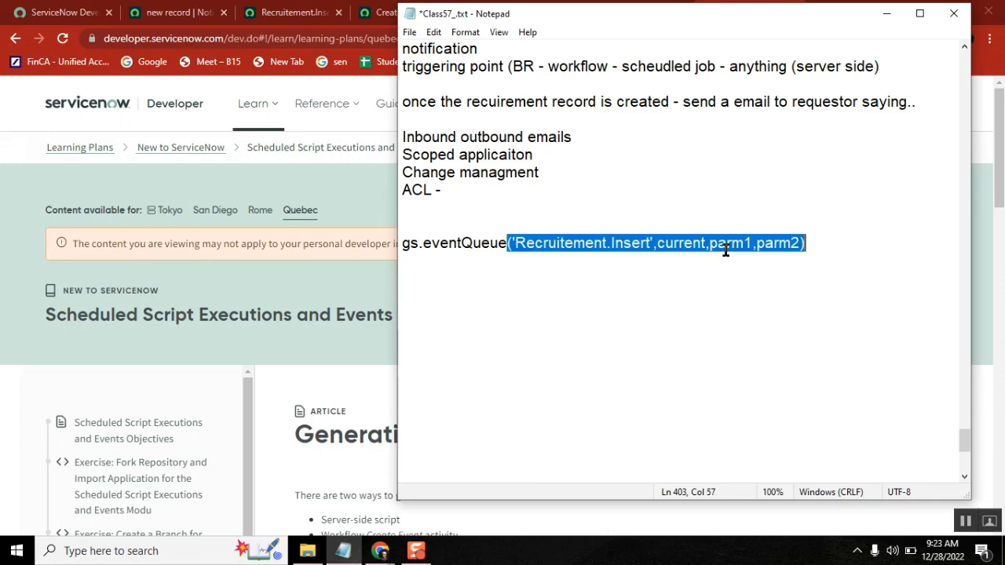
{"action": "left_click", "coordinate": [727, 249]}
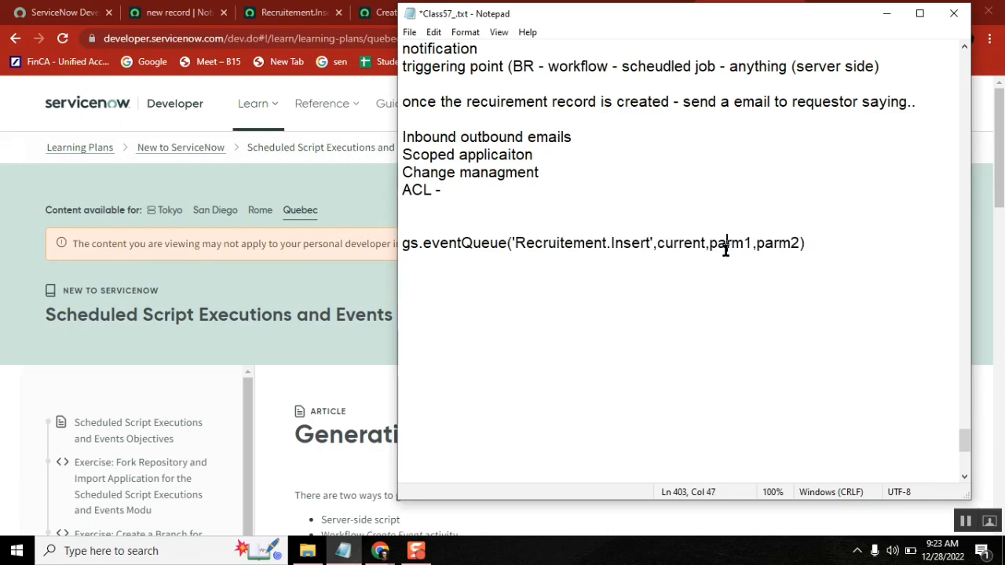
Add the placeholder line "var gr ....." below the gs.eventQueue line in the notes.
{"action": "left_click", "coordinate": [537, 281]}
{"action": "type", "text": "var gr ....."}
{"action": "key", "text": "Return"}
Add the example assignment "parm1 = gr.servicedeskmanager;" below the var gr line, copying parm1 from the gs.eventQueue call.
{"action": "left_click", "coordinate": [724, 242]}
{"action": "double_click", "coordinate": [729, 242]}
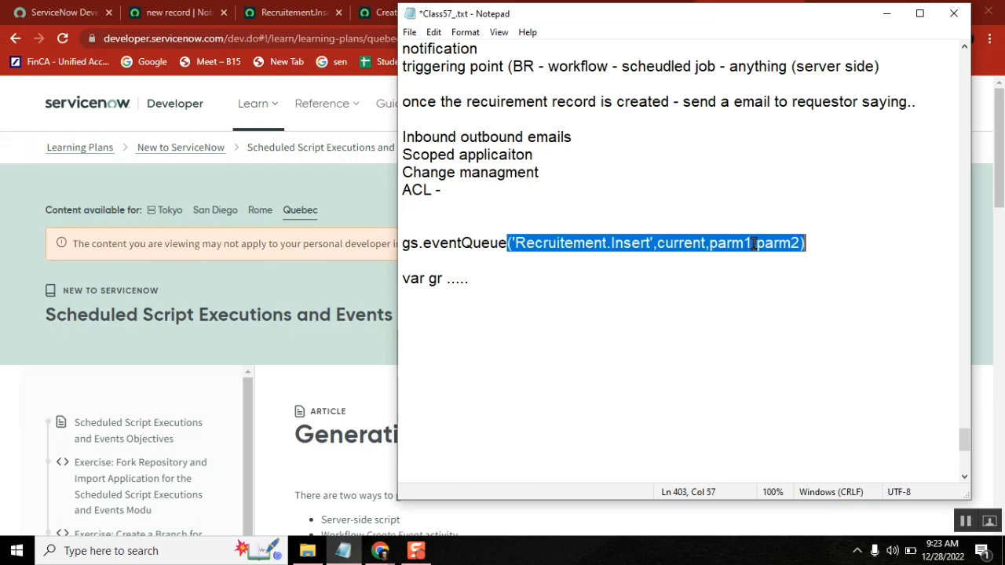
{"action": "left_click", "coordinate": [752, 243]}
{"action": "left_click", "coordinate": [711, 244], "text": "shift"}
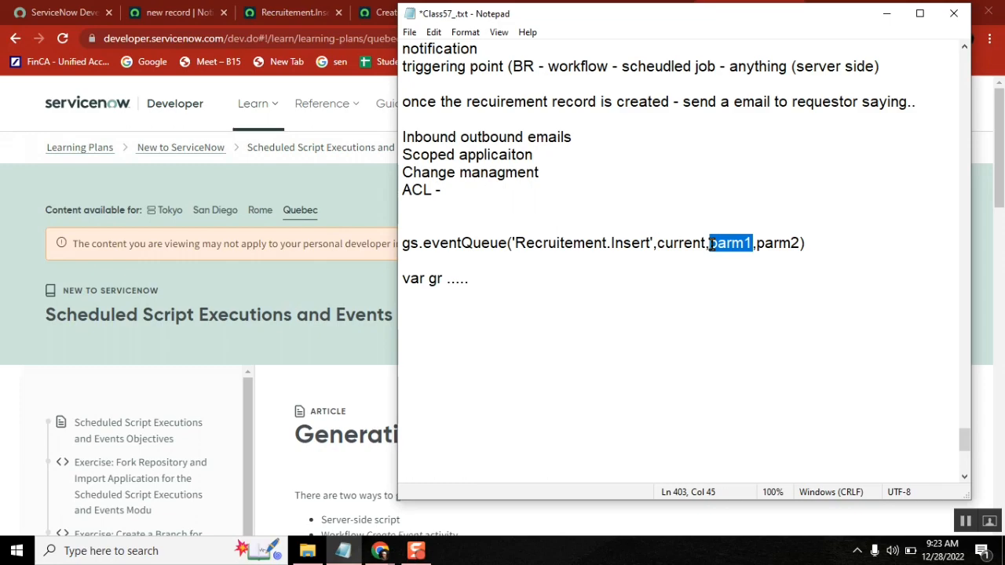
{"action": "key", "text": "ctrl+c"}
{"action": "left_click", "coordinate": [462, 312]}
{"action": "key", "text": "ctrl+v"}
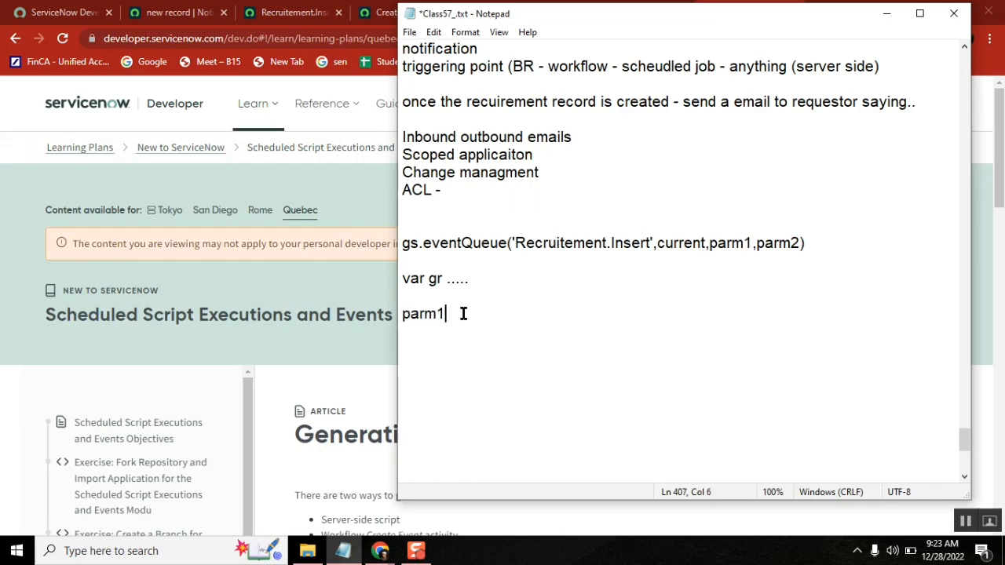
{"action": "type", "text": "= gr.service"}
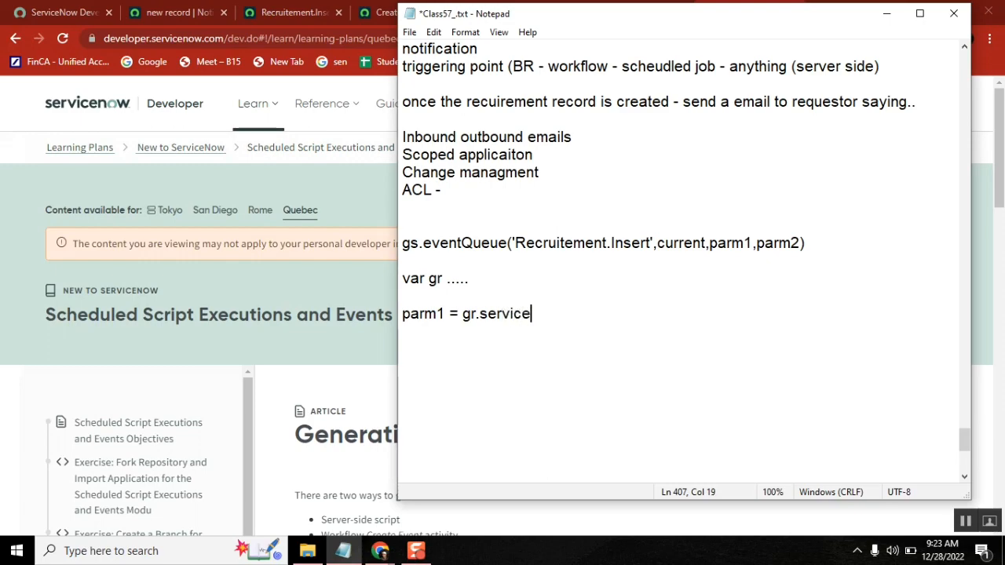
{"action": "type", "text": "deskmanager"}
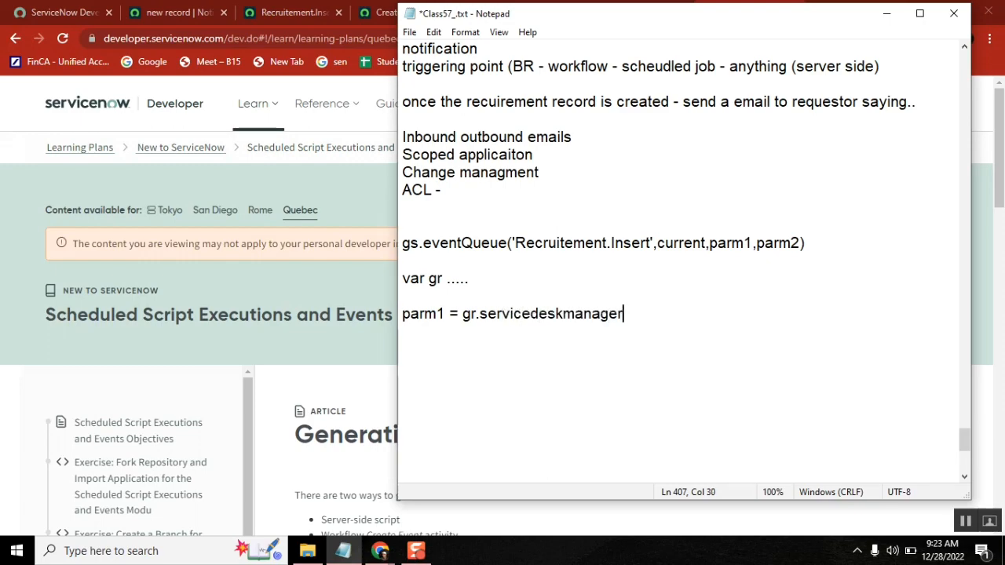
{"action": "type", "text": ";"}
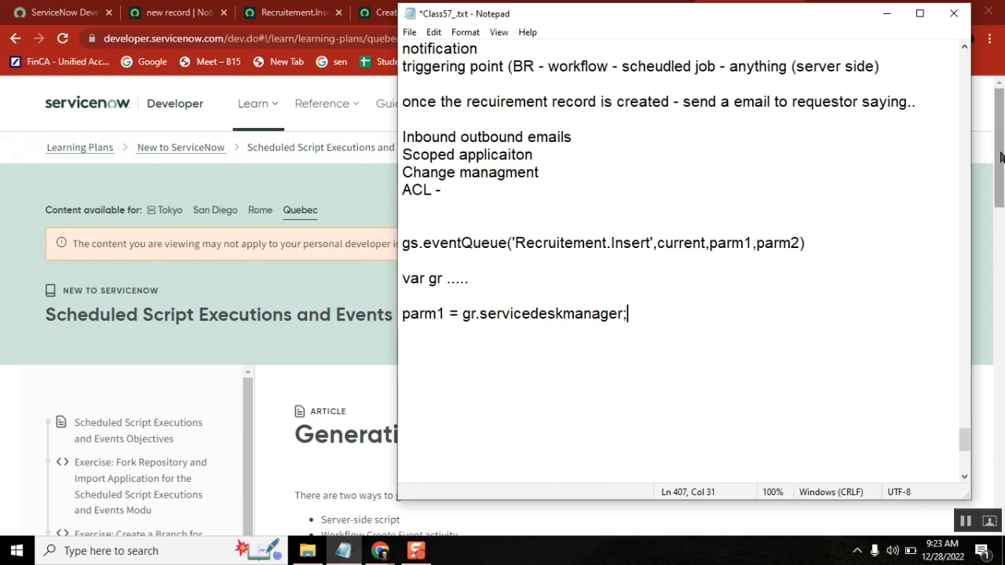
Switch to the Generating Events article and examine the parm1 and parm2 descriptions and the gs.eventQueue example's arguments.
{"action": "left_click_drag", "start_coordinate": [1001, 156], "coordinate": [994, 321]}
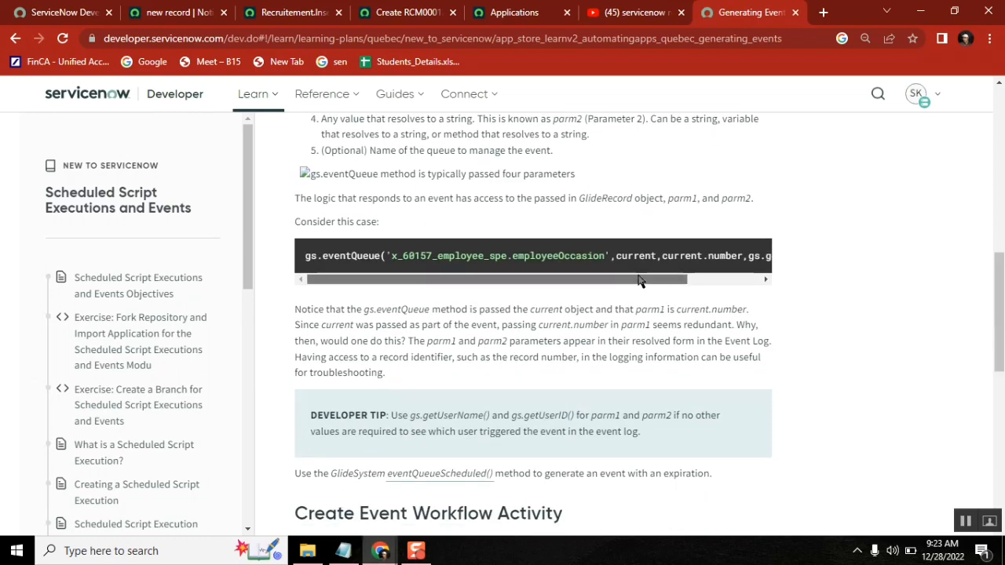
{"action": "left_click_drag", "start_coordinate": [642, 283], "coordinate": [740, 289]}
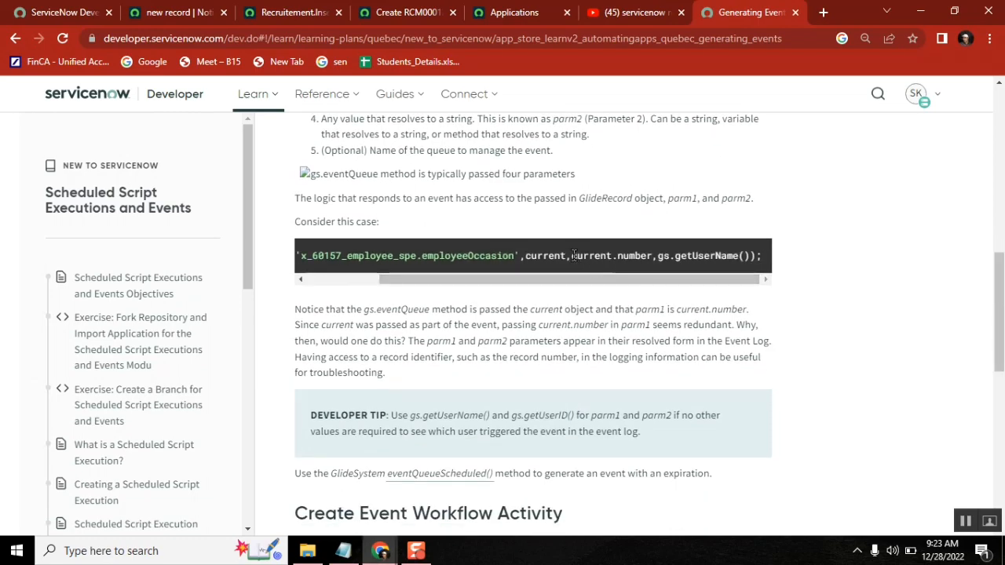
{"action": "left_click_drag", "start_coordinate": [573, 255], "coordinate": [654, 260]}
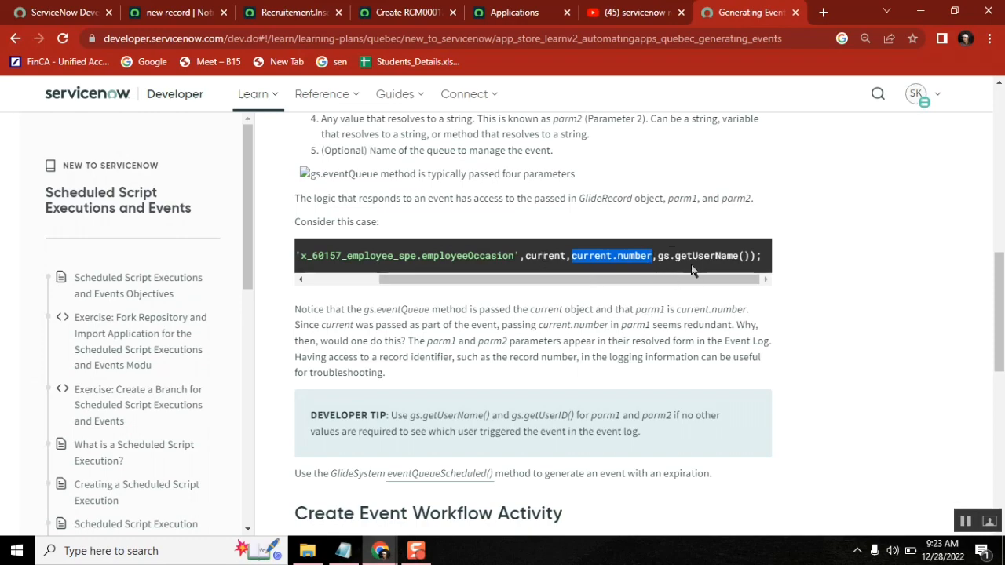
{"action": "left_click", "coordinate": [667, 253]}
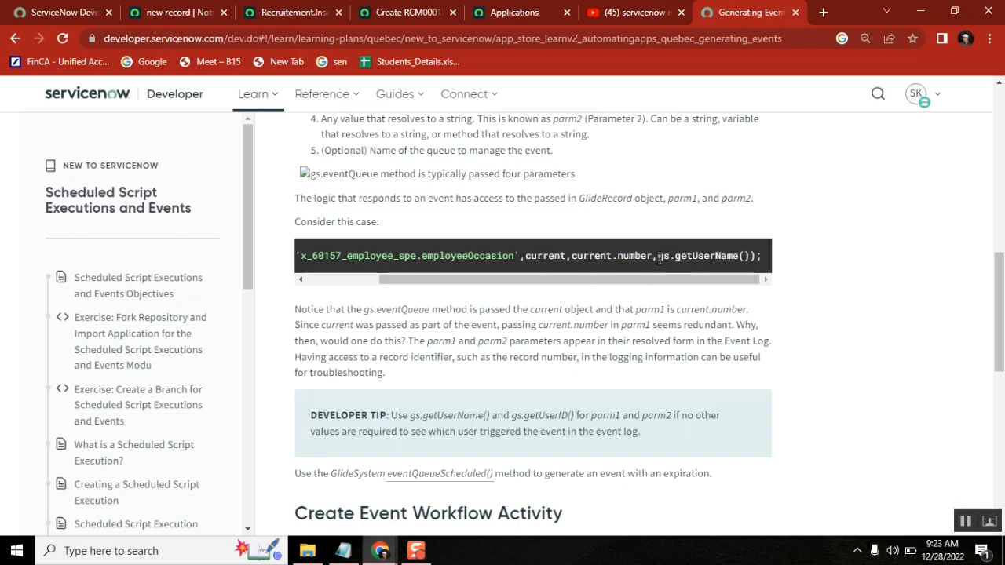
{"action": "left_click_drag", "start_coordinate": [660, 258], "coordinate": [749, 263]}
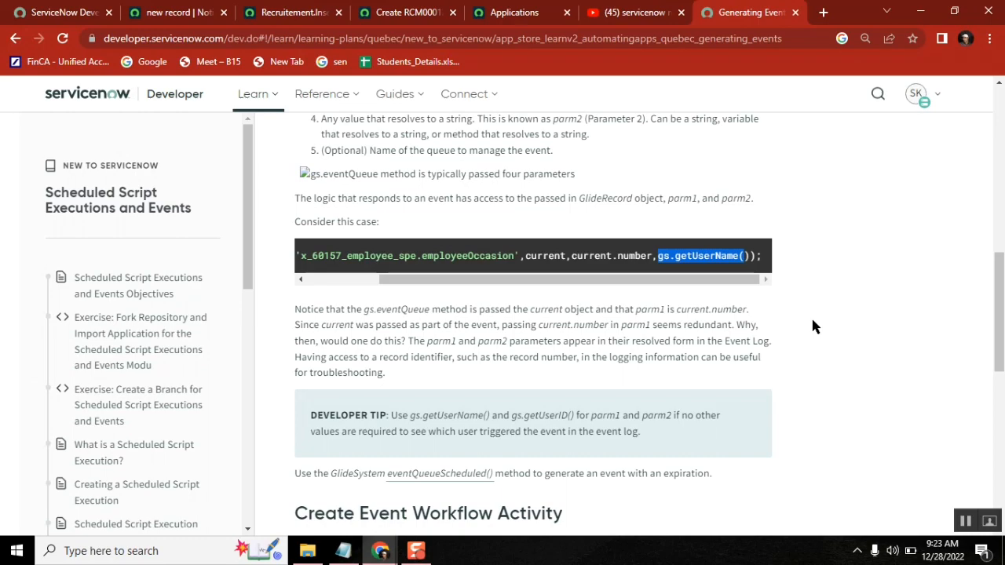
{"action": "left_click_drag", "start_coordinate": [1002, 267], "coordinate": [983, 235]}
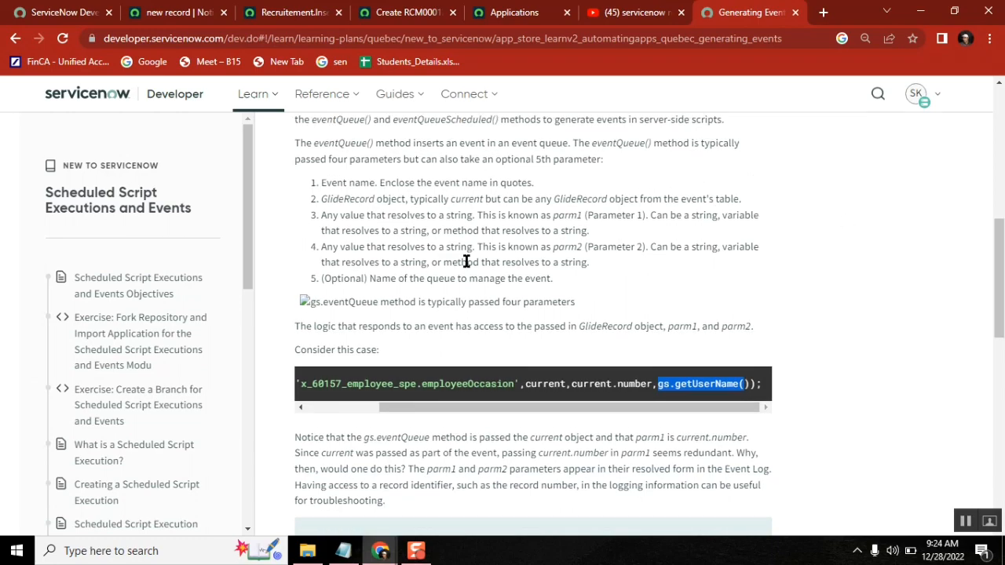
{"action": "double_click", "coordinate": [602, 216]}
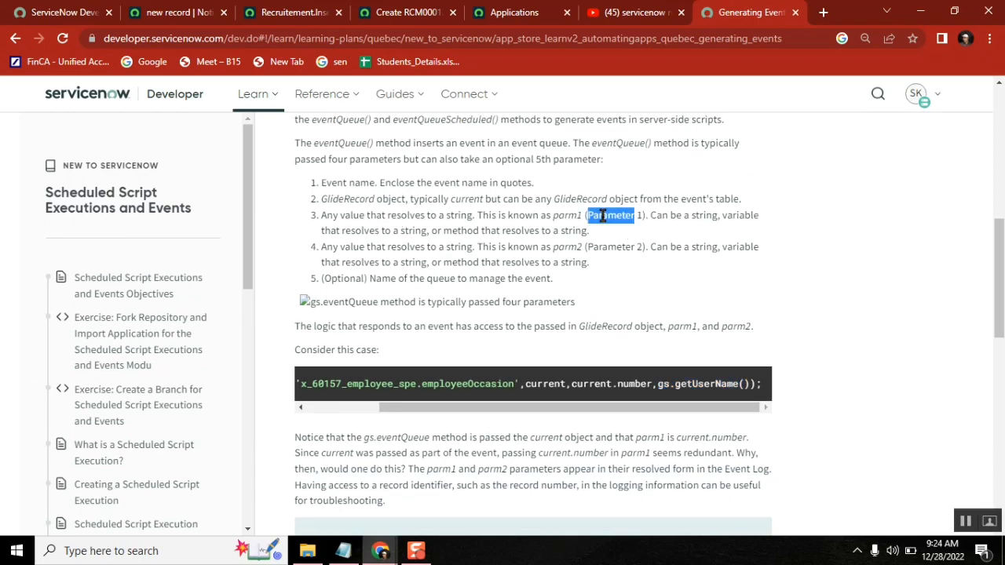
{"action": "left_click", "coordinate": [691, 383]}
{"action": "double_click", "coordinate": [692, 385]}
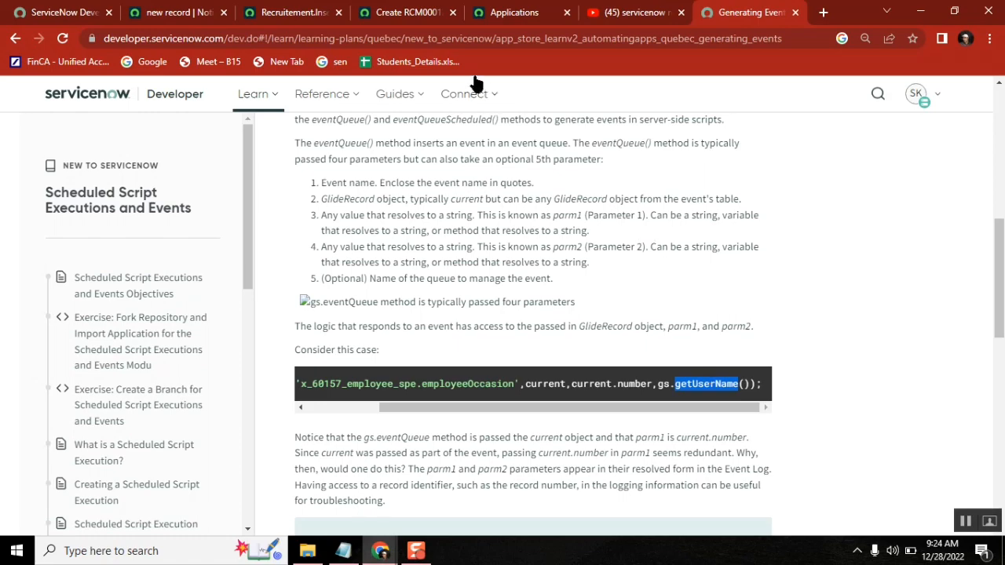
Return to the ServiceNow notification and bring up the Notepad notes beside it to review the gs.eventQueue line.
{"action": "left_click", "coordinate": [179, 13]}
{"action": "left_click", "coordinate": [136, 126]}
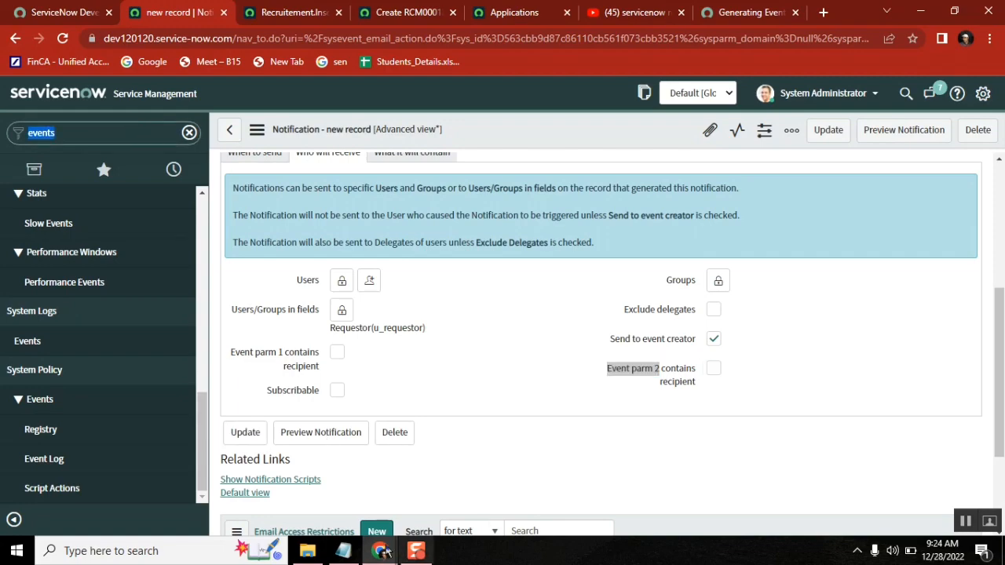
{"action": "left_click", "coordinate": [343, 552]}
{"action": "left_click", "coordinate": [343, 553]}
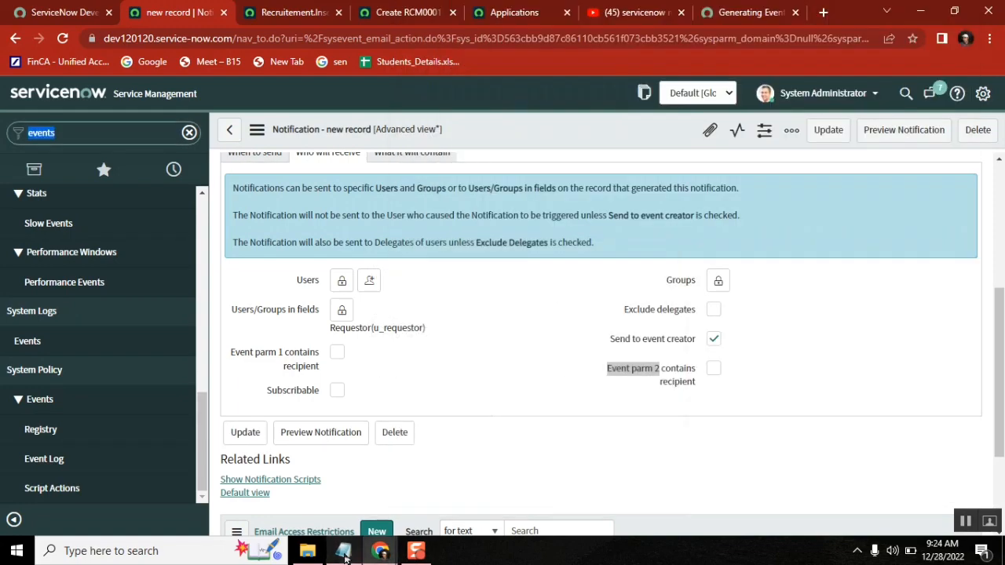
{"action": "left_click", "coordinate": [343, 551]}
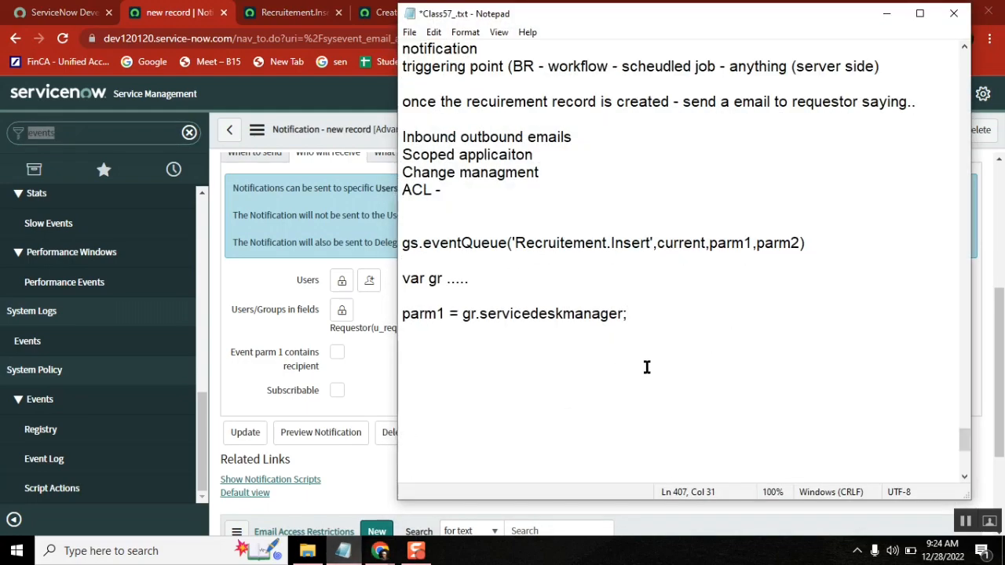
{"action": "double_click", "coordinate": [721, 244]}
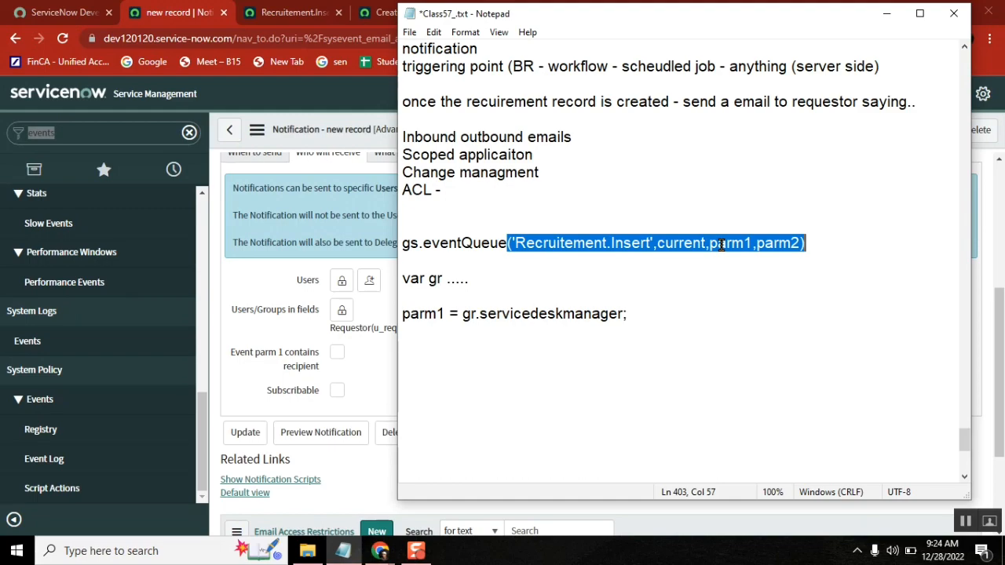
{"action": "double_click", "coordinate": [467, 243]}
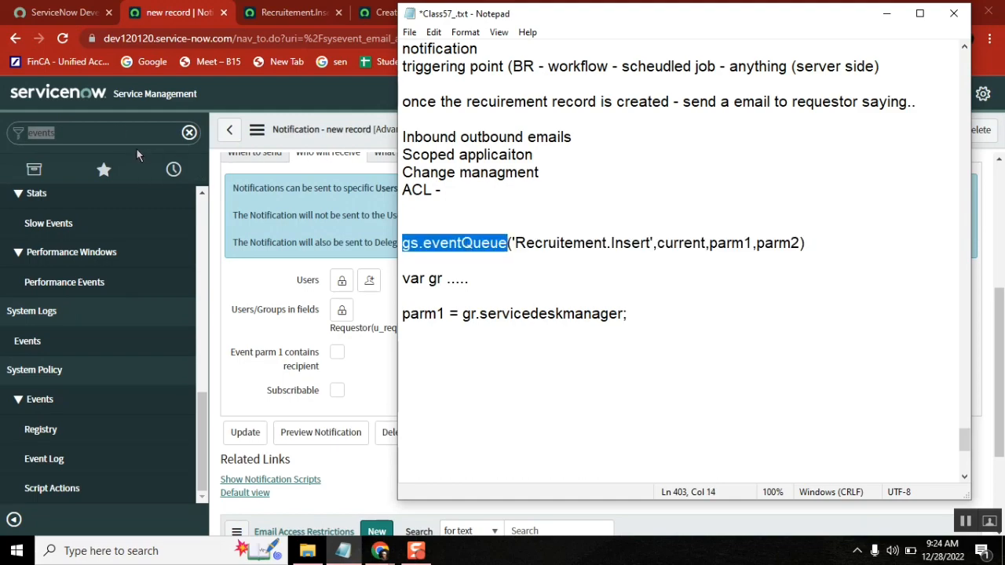
Search the navigator for "business rules" and open the System Definition Business Rules list in a new browser tab.
{"action": "left_click", "coordinate": [121, 133]}
{"action": "key", "text": "BackSpace"}
{"action": "key", "text": "BackSpace"}
{"action": "key", "text": "BackSpace"}
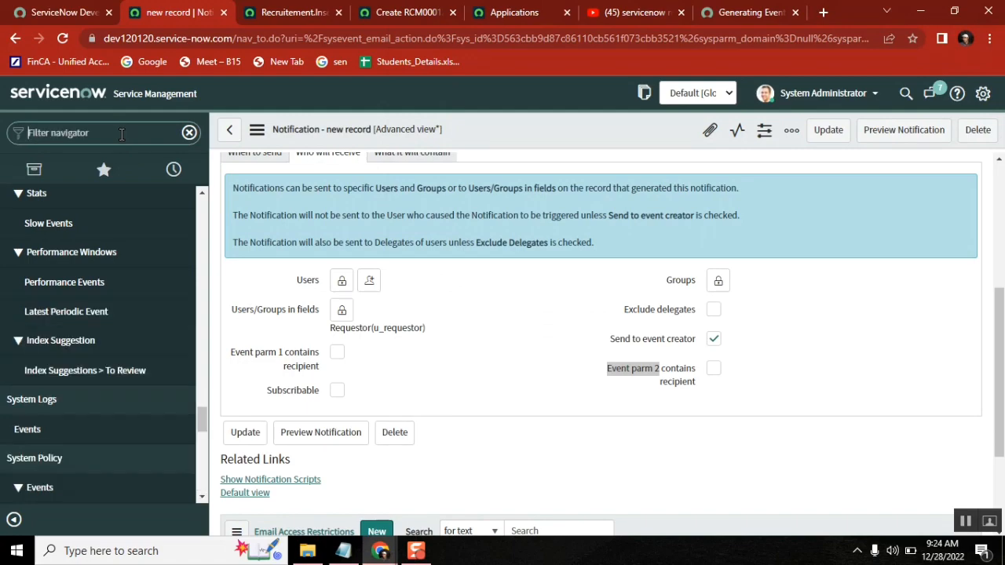
{"action": "type", "text": "business rules"}
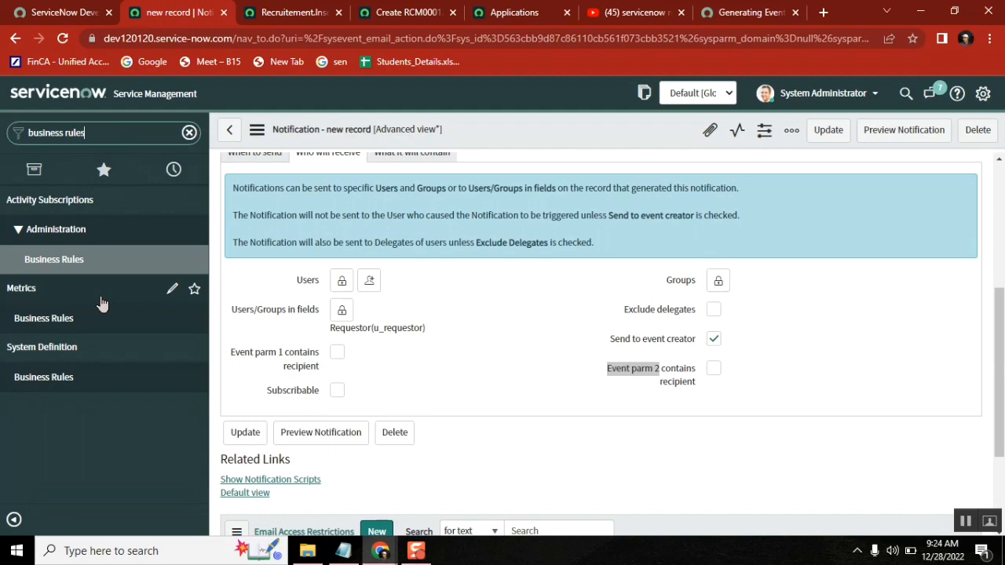
{"action": "middle_click", "coordinate": [68, 385]}
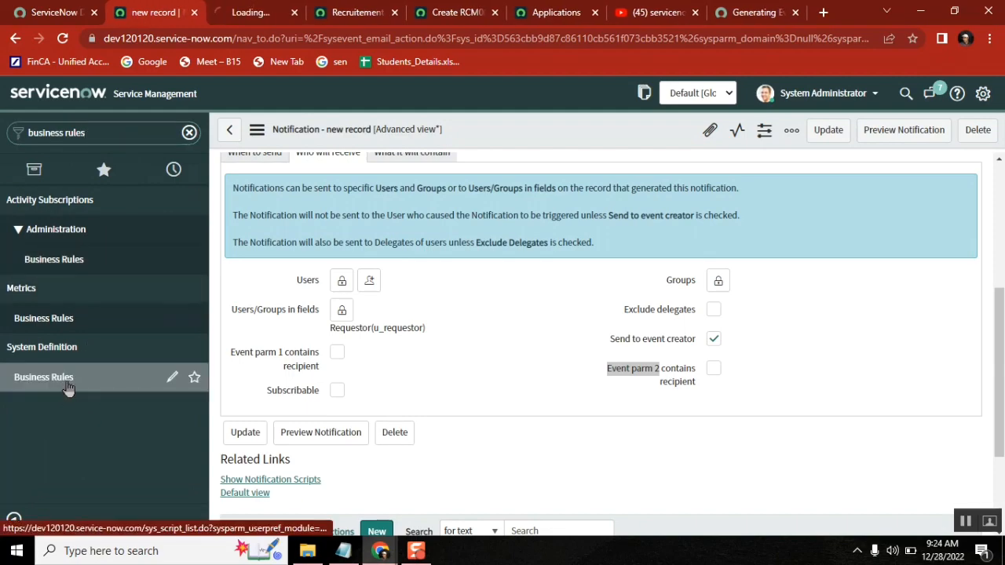
{"action": "left_click", "coordinate": [258, 14]}
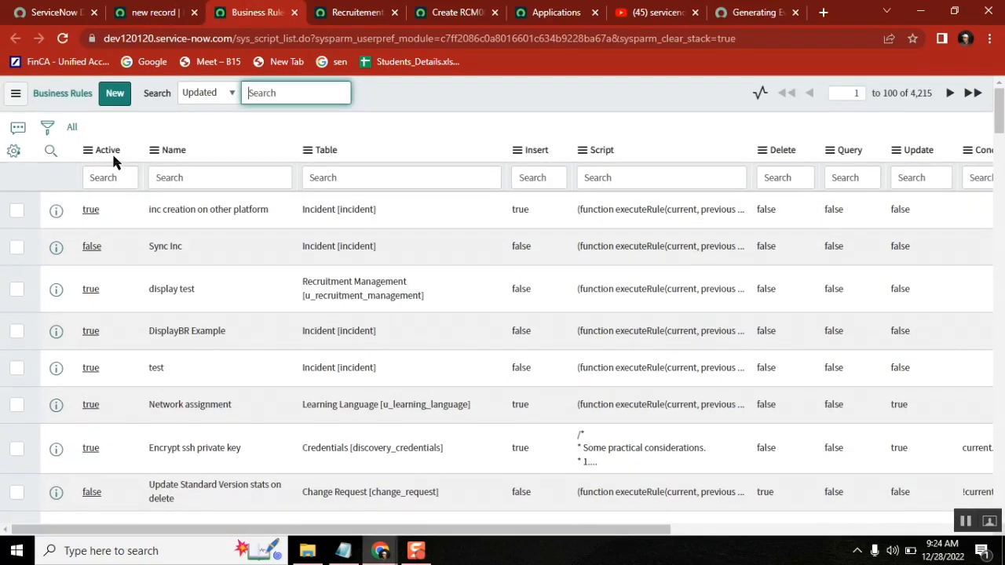
Filter the business rules by the name "incident ev" and open the incident events rule.
{"action": "left_click", "coordinate": [117, 175]}
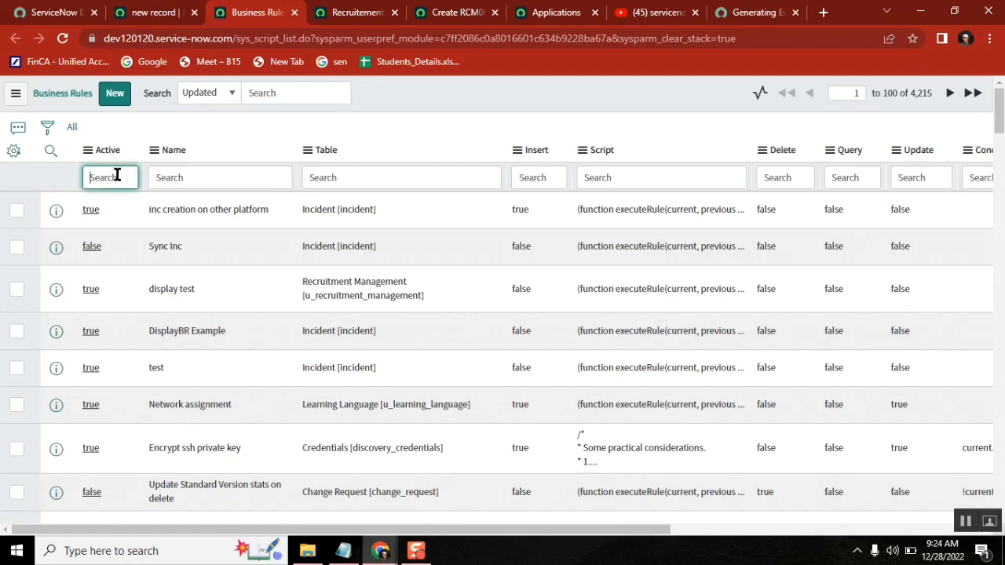
{"action": "left_click", "coordinate": [217, 186]}
{"action": "type", "text": "incident"}
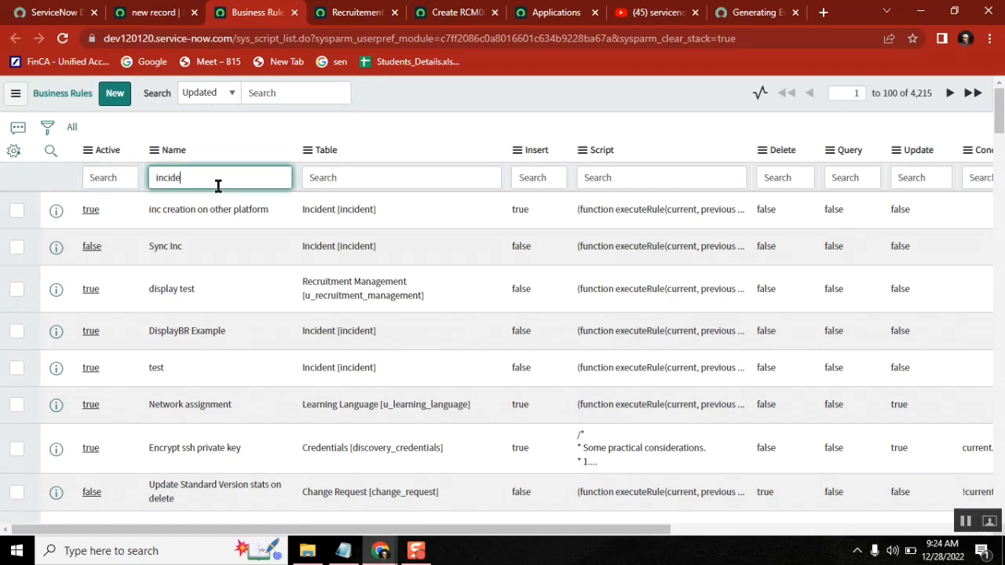
{"action": "type", "text": " ev"}
{"action": "key", "text": "Return"}
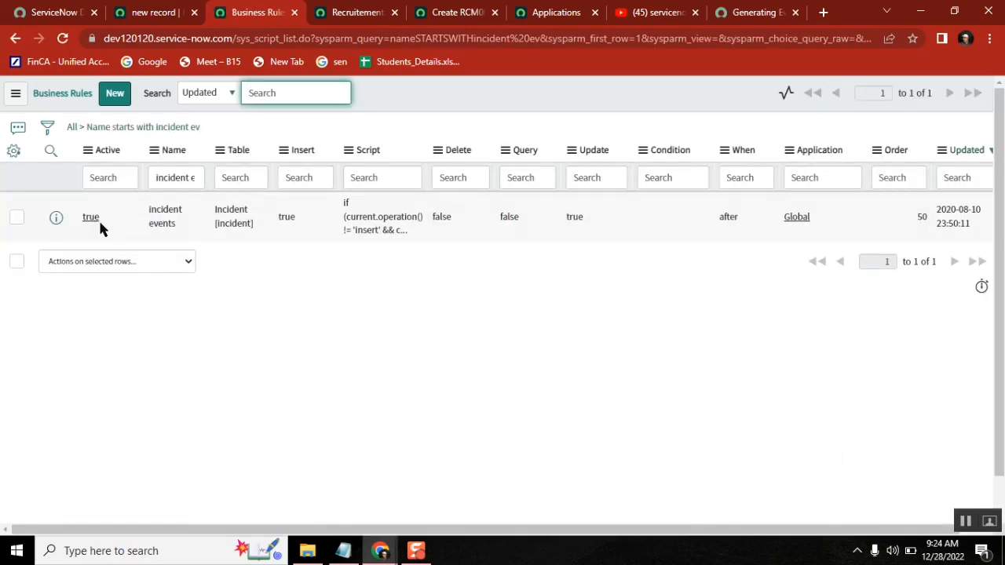
{"action": "left_click", "coordinate": [90, 221]}
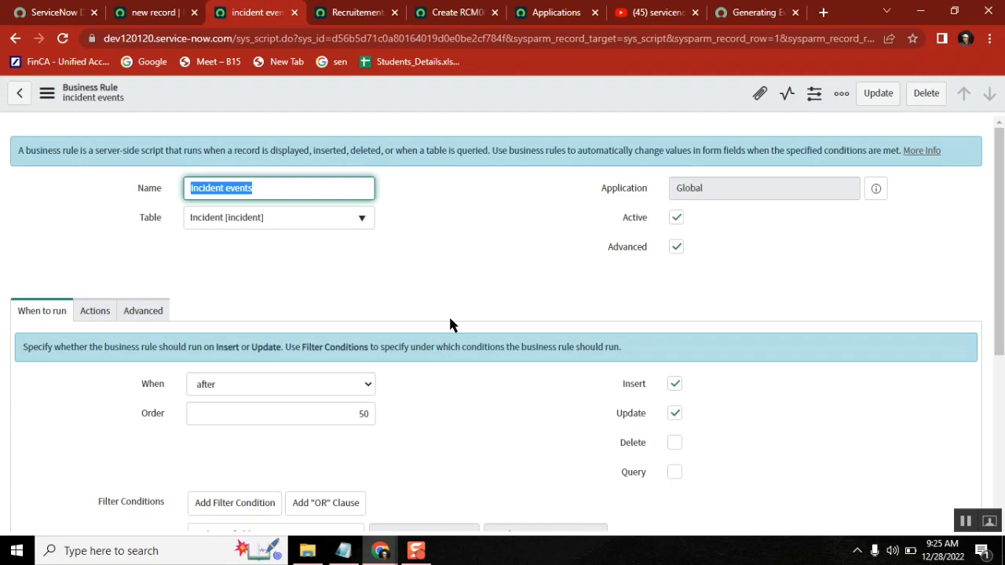
Show the incident events rule's script and examine its first condition, the incident.commented event name and the getUserID argument.
{"action": "left_click", "coordinate": [149, 313]}
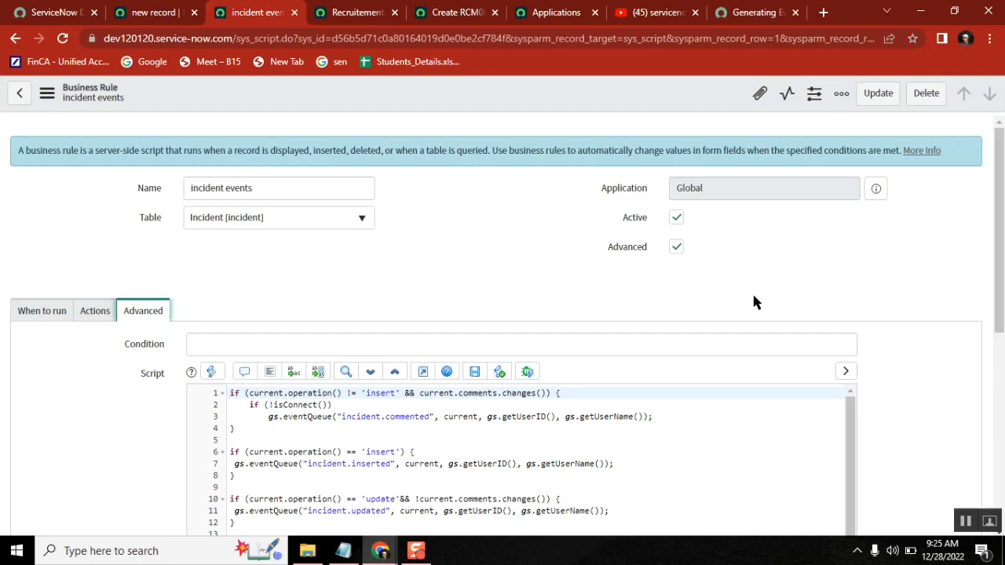
{"action": "left_click_drag", "start_coordinate": [1000, 212], "coordinate": [1000, 291]}
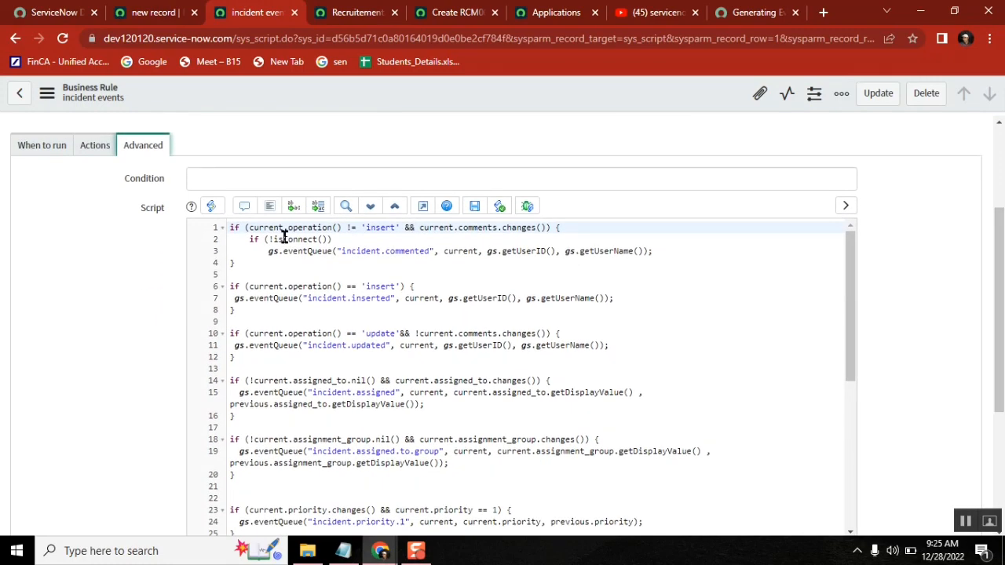
{"action": "left_click", "coordinate": [231, 227]}
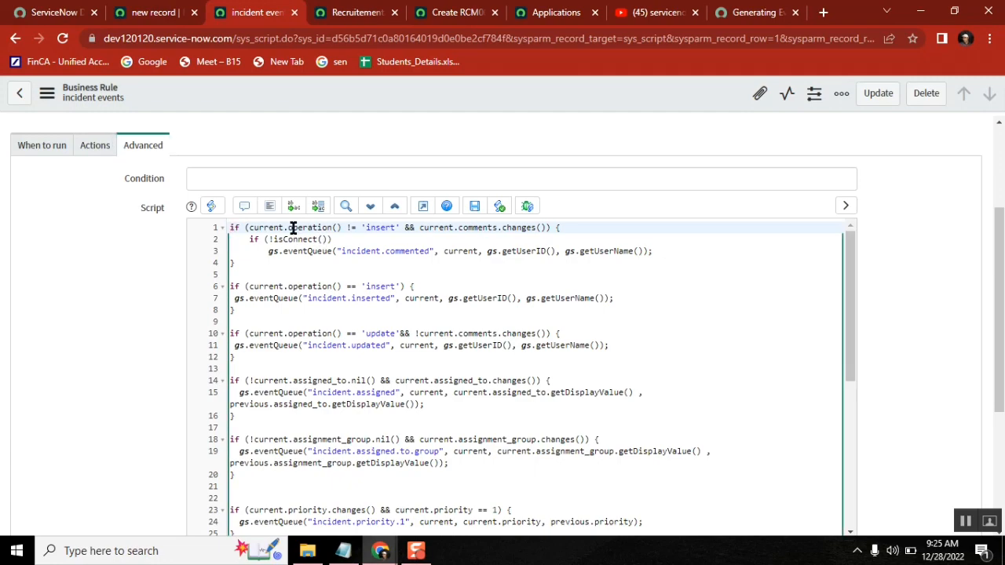
{"action": "double_click", "coordinate": [293, 228]}
{"action": "double_click", "coordinate": [380, 228]}
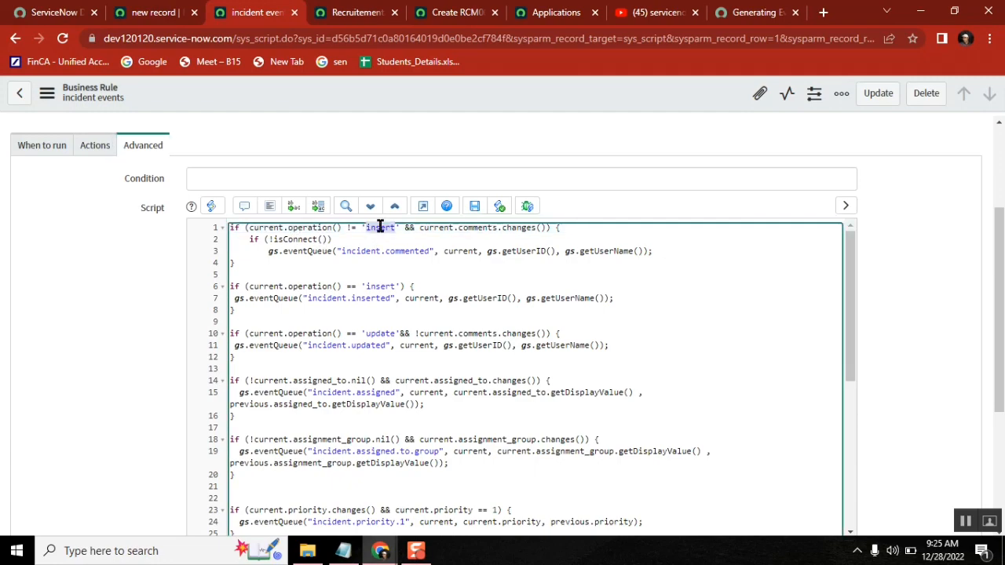
{"action": "double_click", "coordinate": [520, 228]}
{"action": "double_click", "coordinate": [364, 251]}
{"action": "double_click", "coordinate": [400, 252]}
{"action": "double_click", "coordinate": [525, 251]}
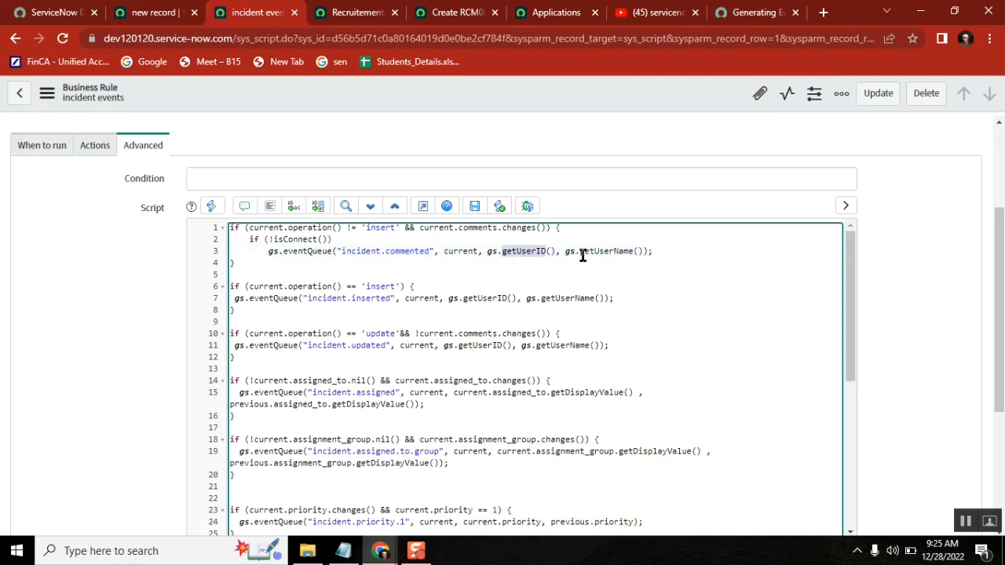
Compare the getUserID and getUserName arguments of the incident.commented call, and review its whole if block and current argument.
{"action": "double_click", "coordinate": [613, 251]}
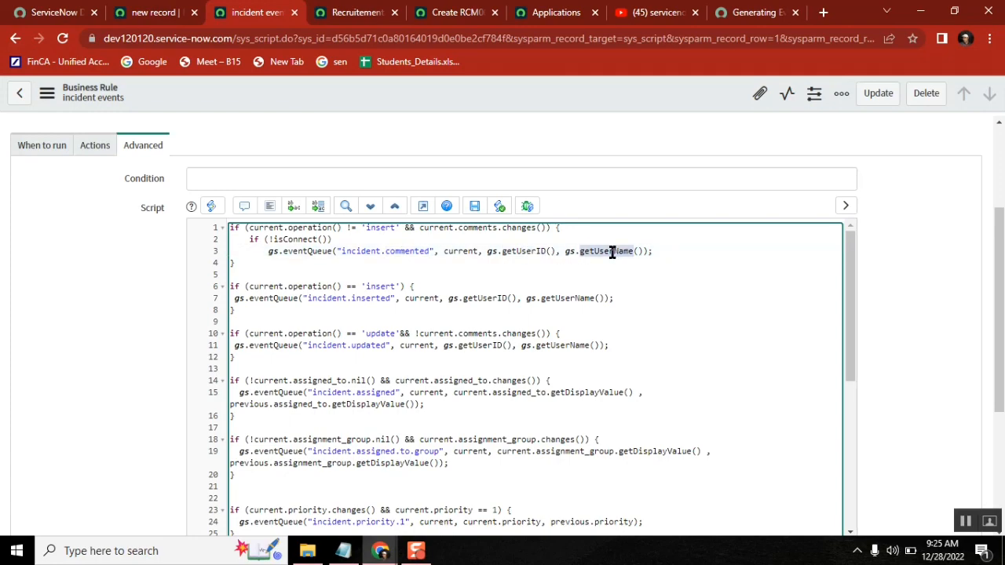
{"action": "double_click", "coordinate": [523, 250]}
{"action": "double_click", "coordinate": [619, 251]}
{"action": "double_click", "coordinate": [523, 251]}
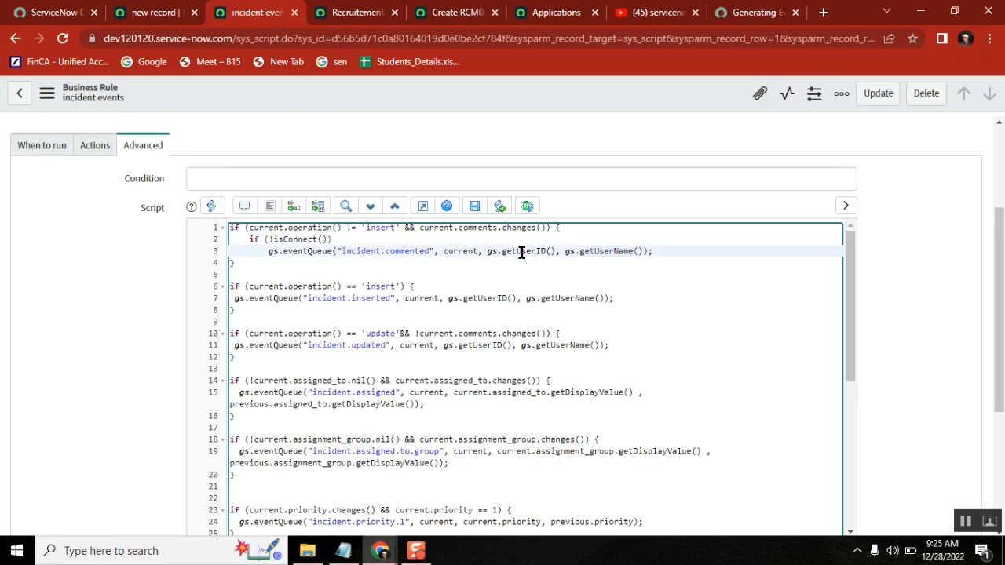
{"action": "left_click", "coordinate": [609, 258]}
{"action": "double_click", "coordinate": [607, 253]}
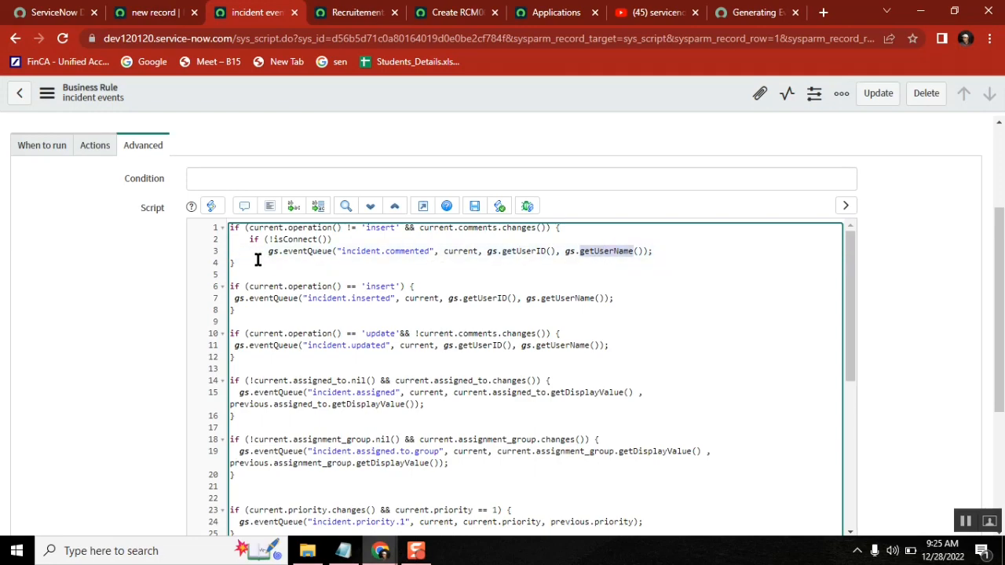
{"action": "left_click_drag", "start_coordinate": [258, 260], "coordinate": [226, 228]}
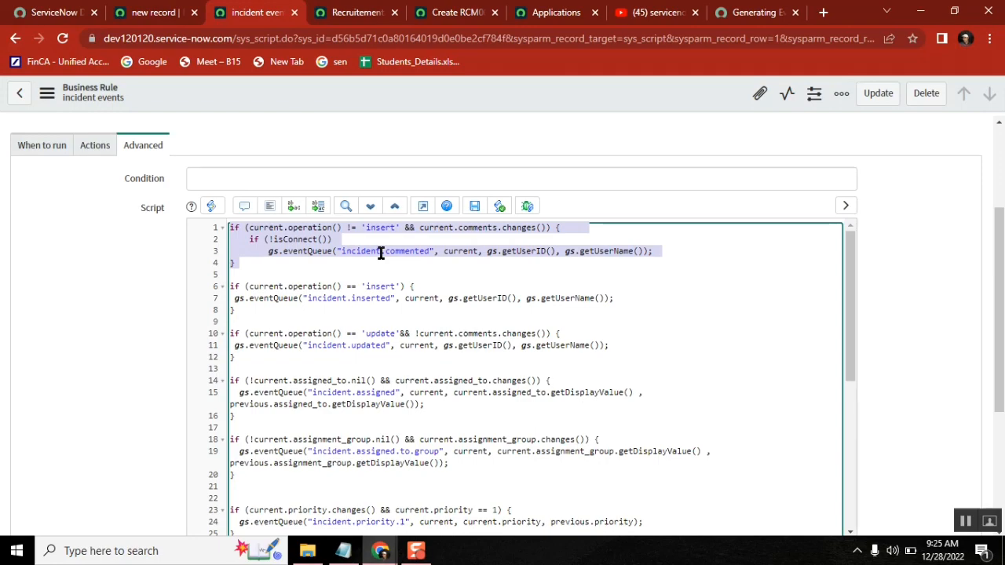
{"action": "double_click", "coordinate": [461, 252]}
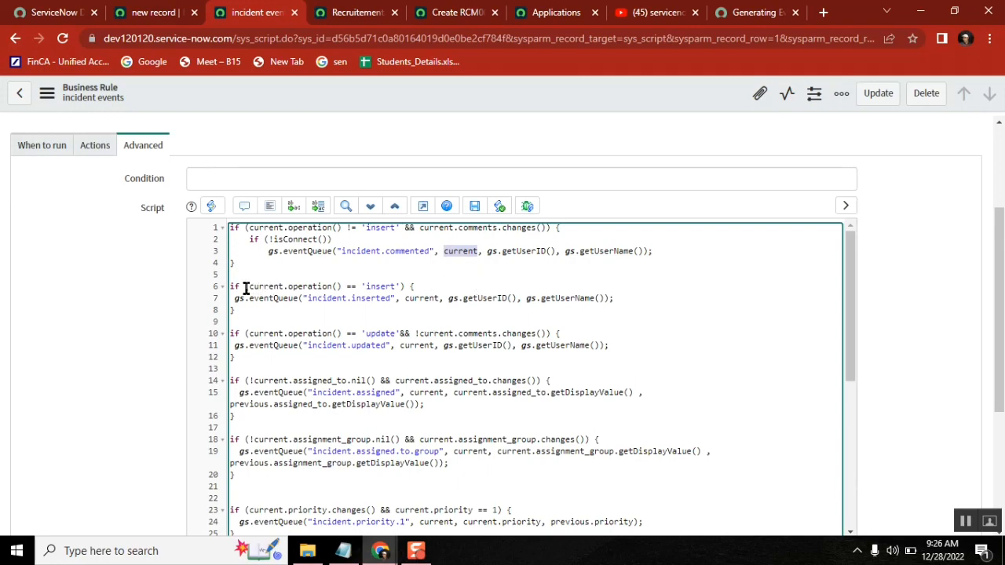
Examine the insert condition block, its incident.inserted event name and the two user parameters passed to gs.eventQueue.
{"action": "left_click_drag", "start_coordinate": [230, 287], "coordinate": [250, 310]}
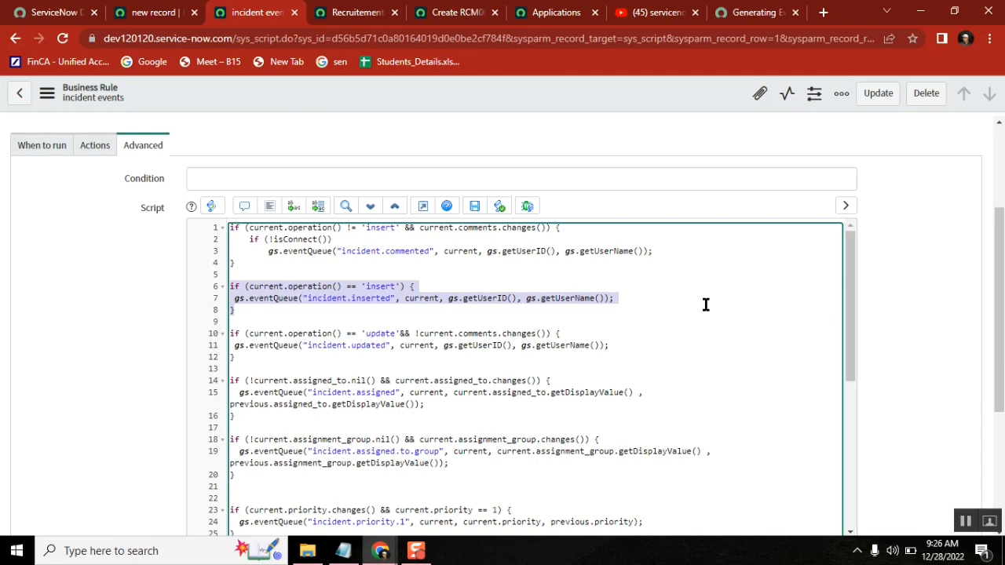
{"action": "double_click", "coordinate": [374, 297]}
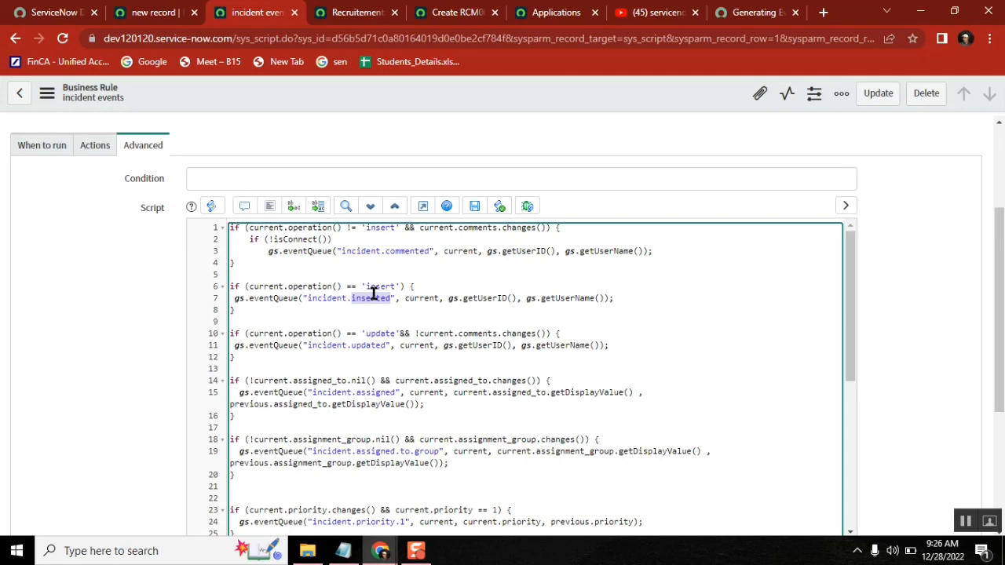
{"action": "left_click", "coordinate": [615, 298]}
{"action": "left_click", "coordinate": [442, 298], "text": "shift"}
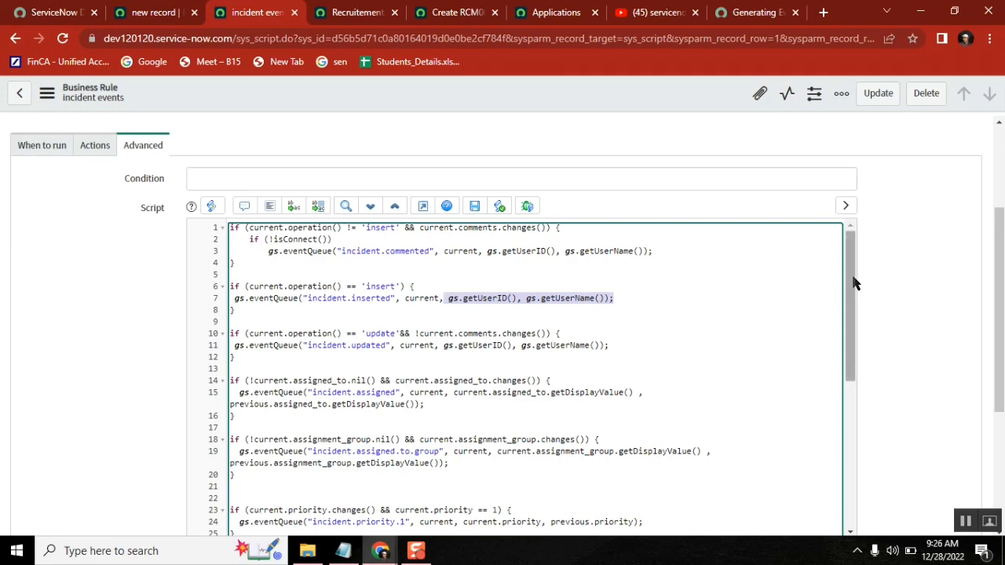
{"action": "left_click_drag", "start_coordinate": [852, 280], "coordinate": [836, 244]}
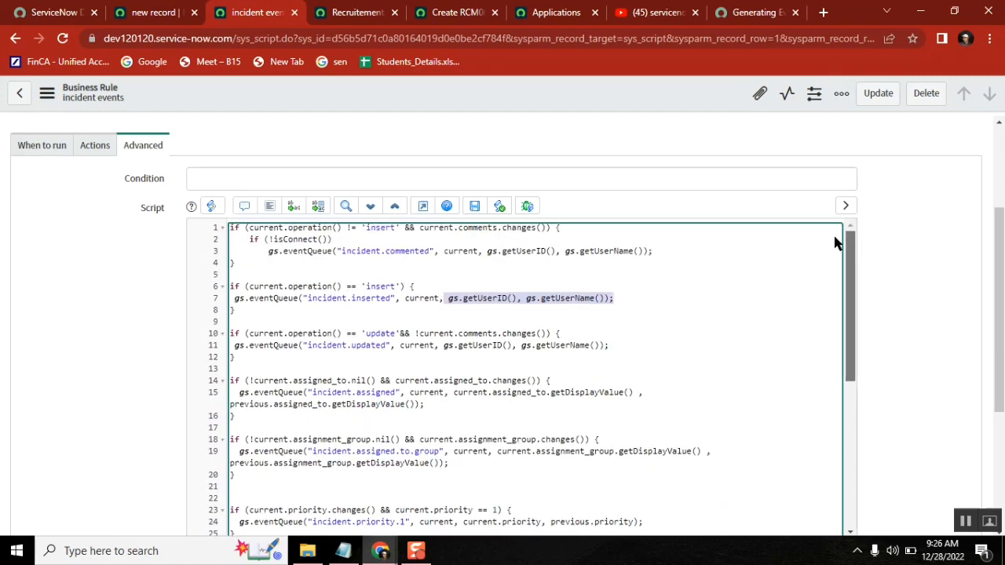
Copy the word eventQueue from the script and open the System Definition Business Rules list in another new tab.
{"action": "double_click", "coordinate": [309, 251]}
{"action": "key", "text": "ctrl+c"}
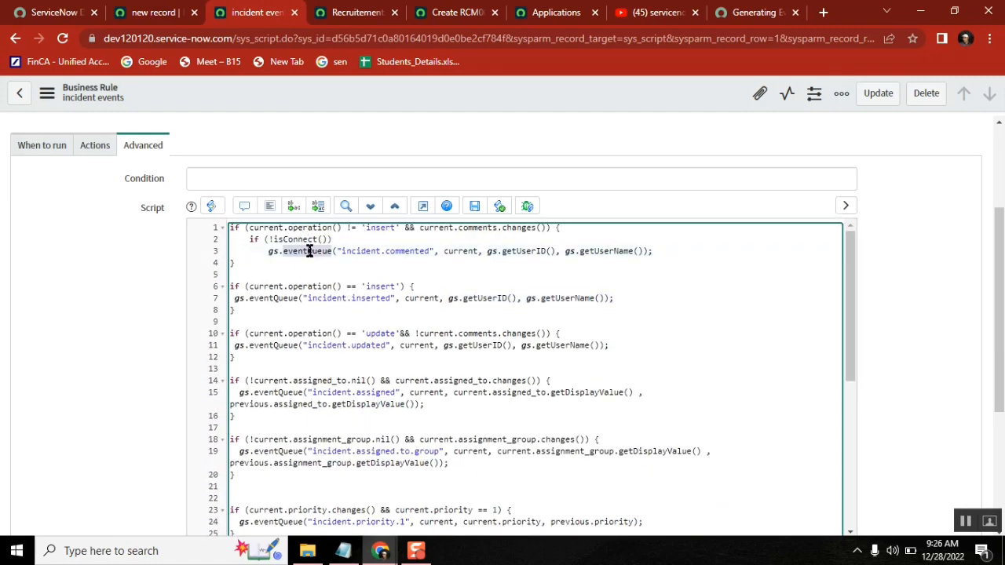
{"action": "left_click", "coordinate": [154, 12]}
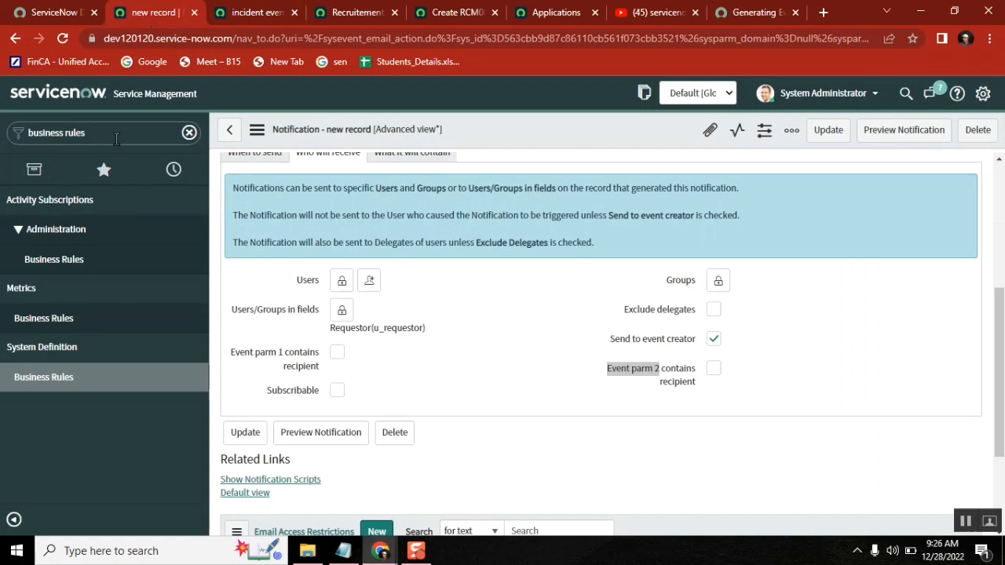
{"action": "left_click", "coordinate": [100, 132]}
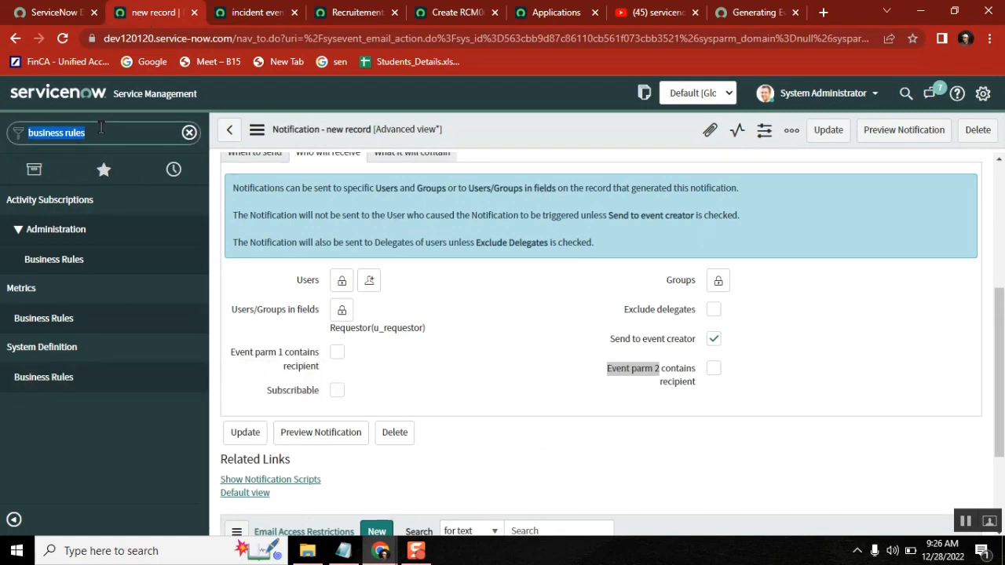
{"action": "middle_click", "coordinate": [56, 377]}
{"action": "left_click", "coordinate": [318, 13]}
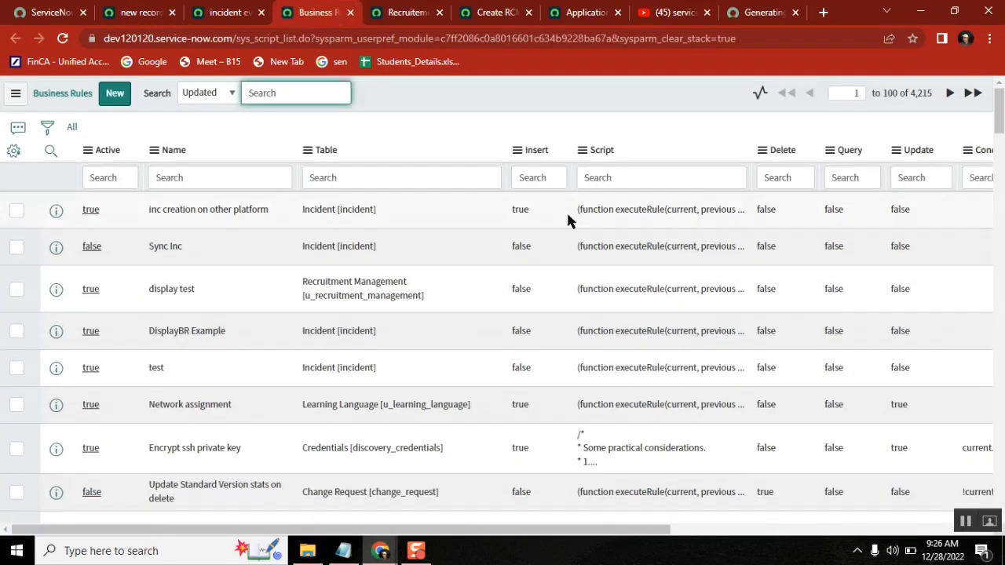
Filter the business rules list to records whose Script contains eventQueue.
{"action": "left_click", "coordinate": [47, 126]}
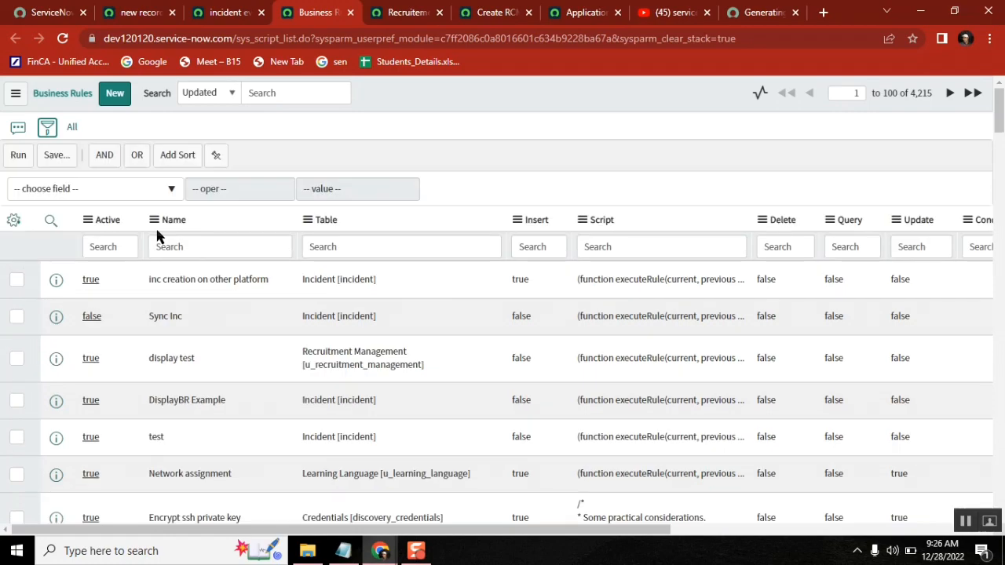
{"action": "left_click", "coordinate": [77, 192]}
{"action": "type", "text": "sc"}
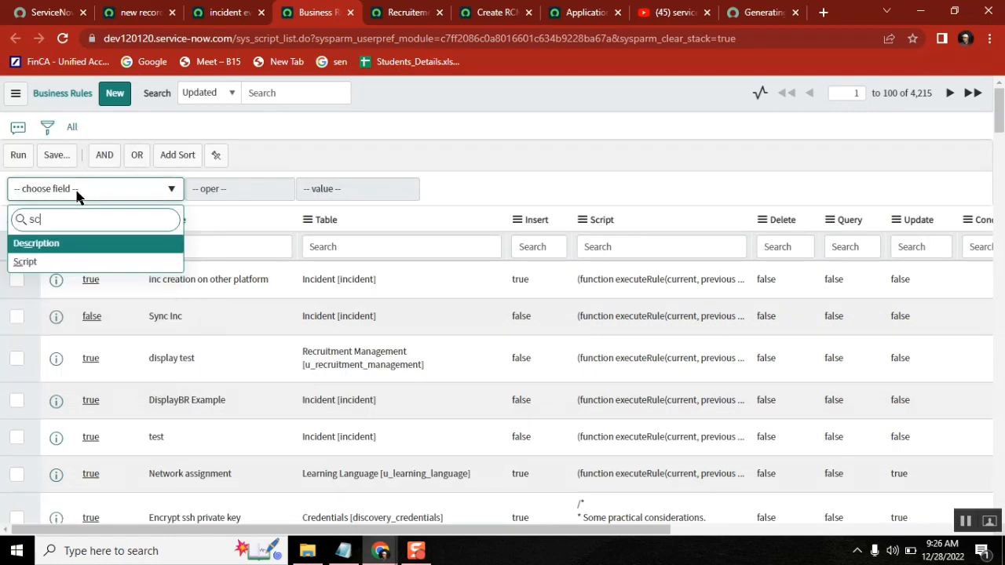
{"action": "type", "text": "rp"}
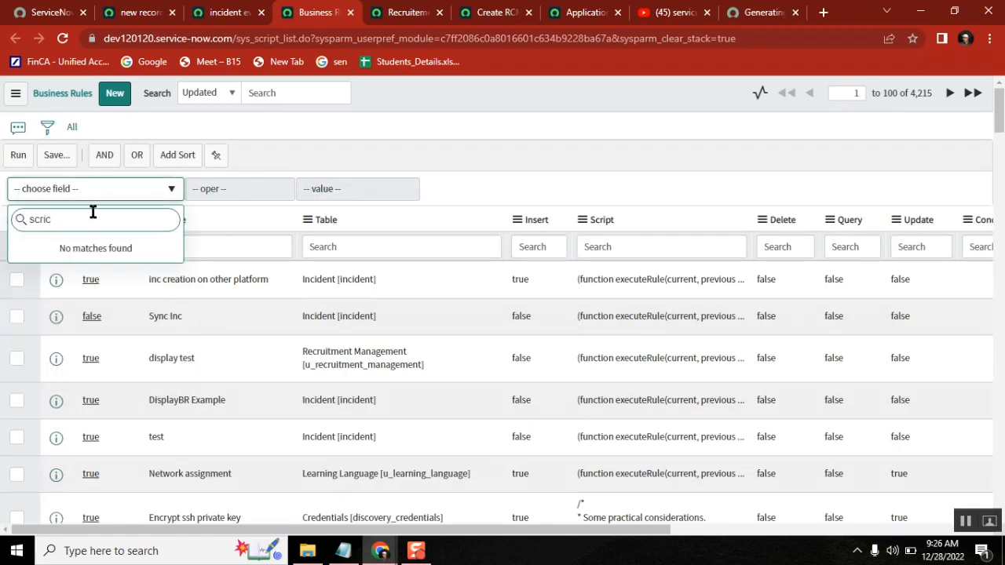
{"action": "key", "text": "BackSpace"}
{"action": "type", "text": "i"}
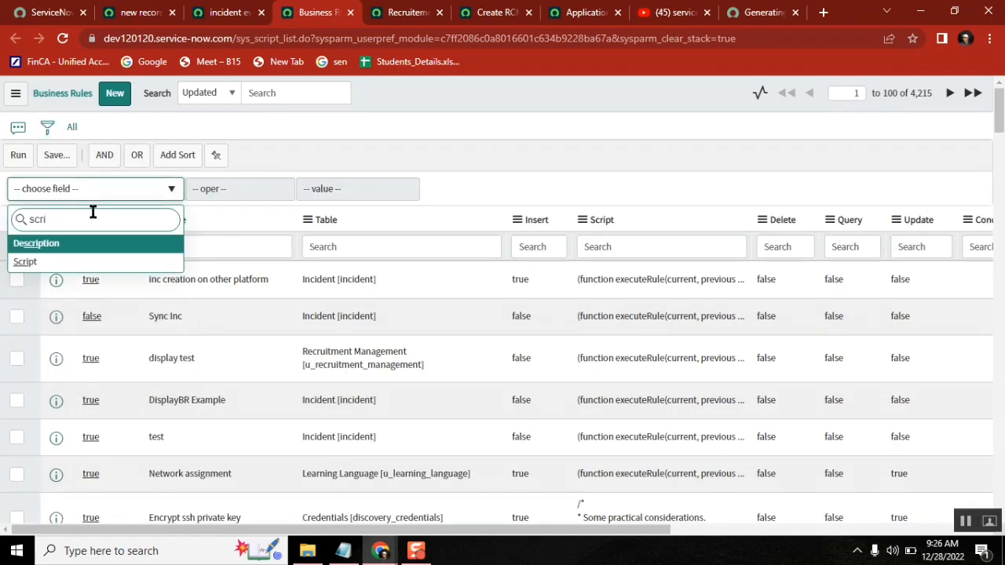
{"action": "left_click", "coordinate": [47, 262]}
{"action": "left_click", "coordinate": [343, 189]}
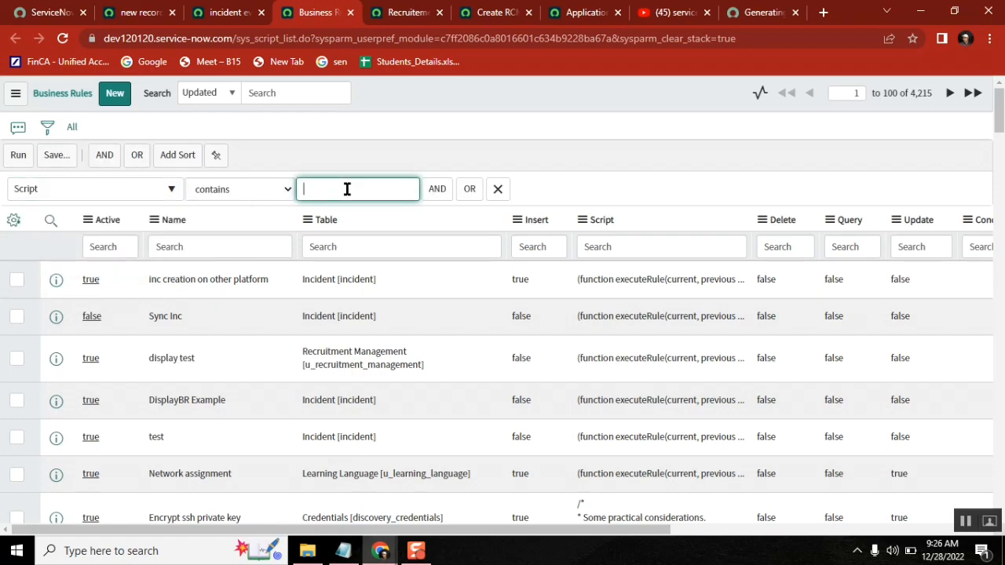
{"action": "key", "text": "ctrl+v"}
{"action": "left_click", "coordinate": [18, 157]}
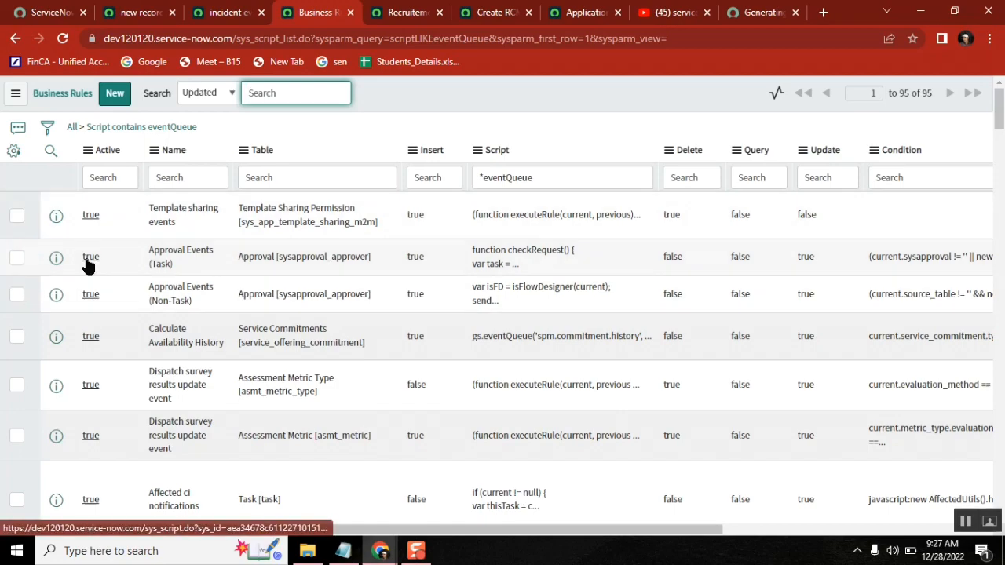
Open the Approval Events (Task) business rule in a new tab and locate the gs.eventQueue call in its notifyMyFriends function.
{"action": "middle_click", "coordinate": [89, 264]}
{"action": "left_click", "coordinate": [351, 13]}
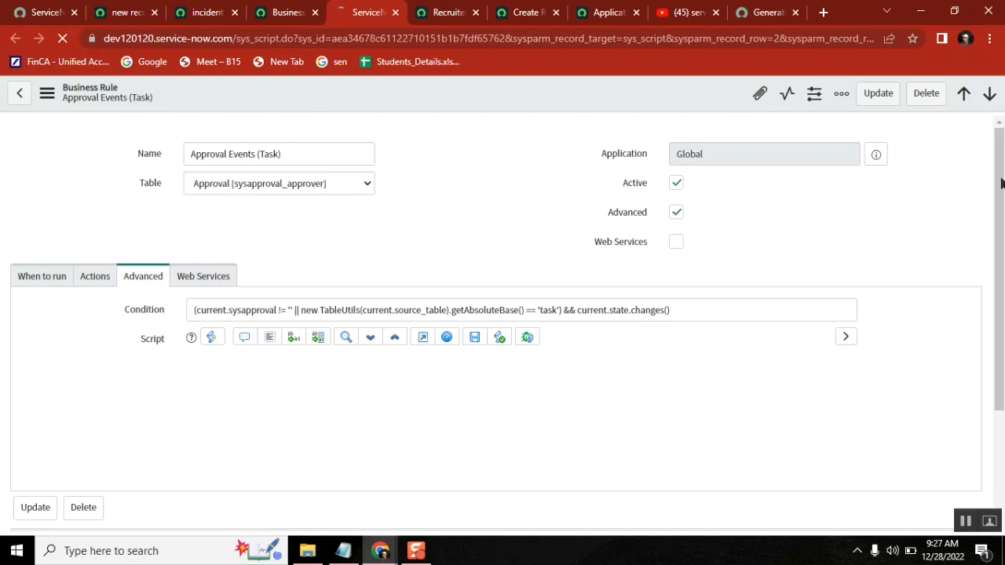
{"action": "scroll", "coordinate": [1000, 183], "scroll_direction": "down", "scroll_amount": 2}
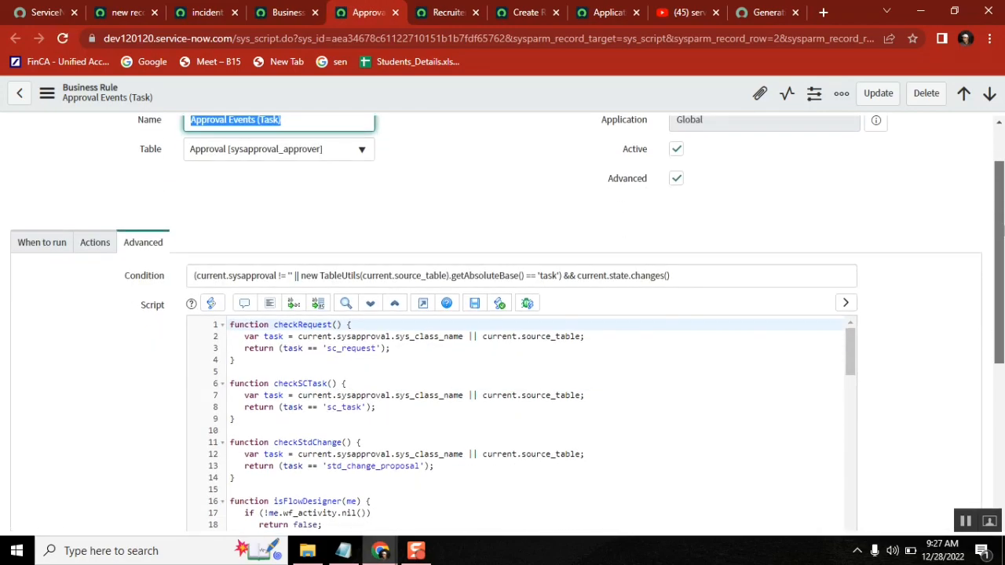
{"action": "scroll", "coordinate": [1000, 235], "scroll_direction": "down", "scroll_amount": 2}
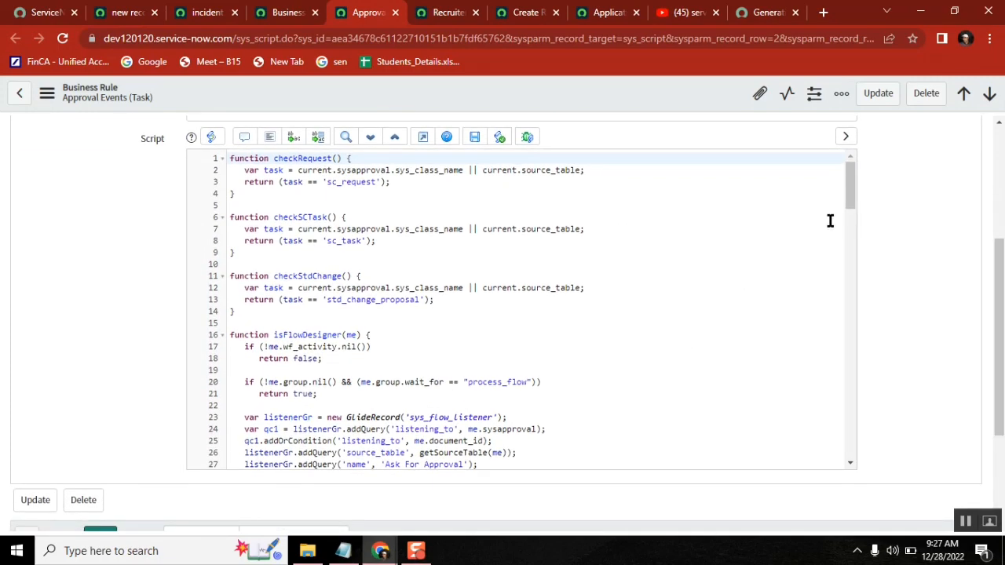
{"action": "left_click_drag", "start_coordinate": [854, 182], "coordinate": [856, 312]}
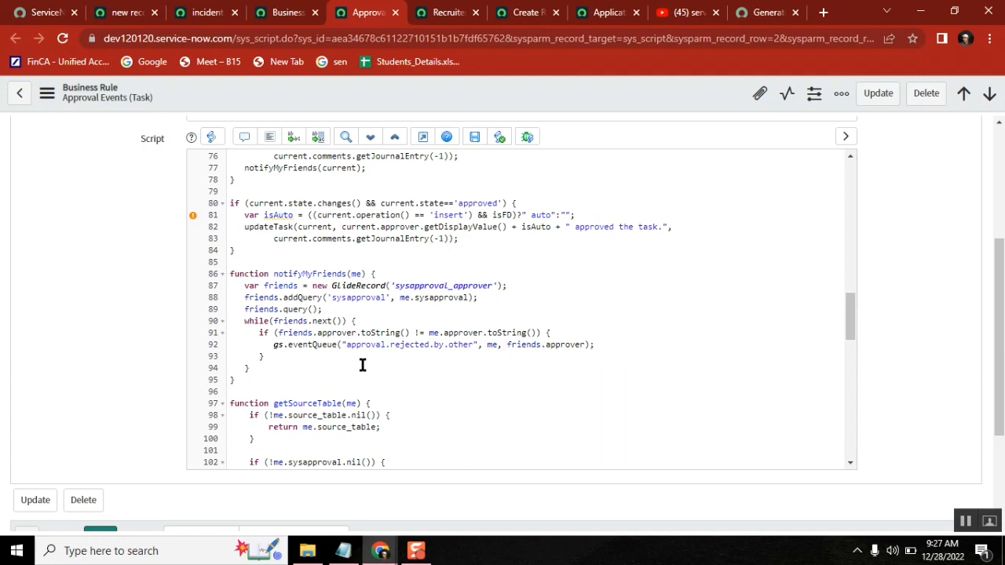
{"action": "left_click_drag", "start_coordinate": [274, 343], "coordinate": [598, 345]}
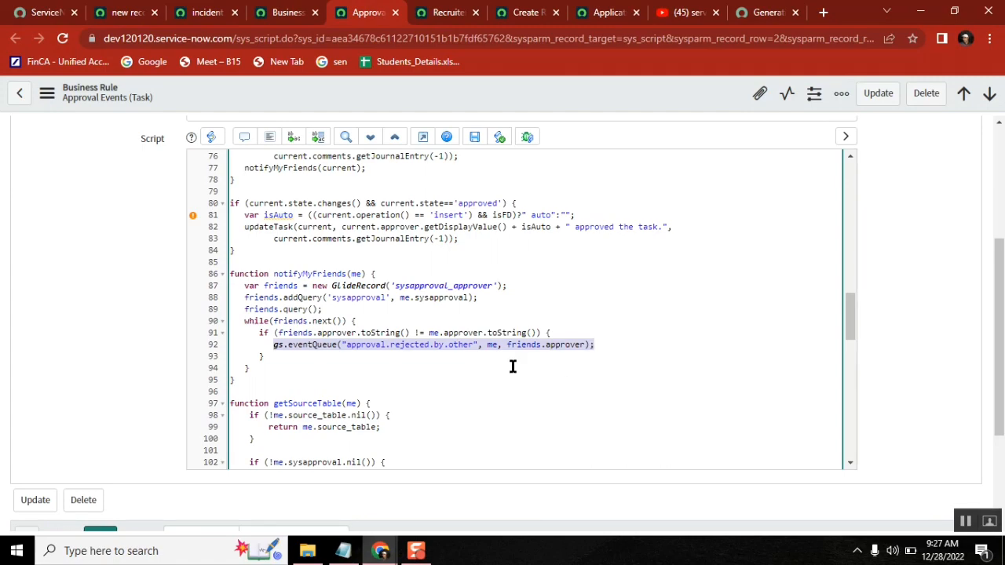
Examine the me and friends.approver arguments passed with the approval.rejected.by.other event.
{"action": "left_click", "coordinate": [492, 345]}
{"action": "double_click", "coordinate": [557, 346]}
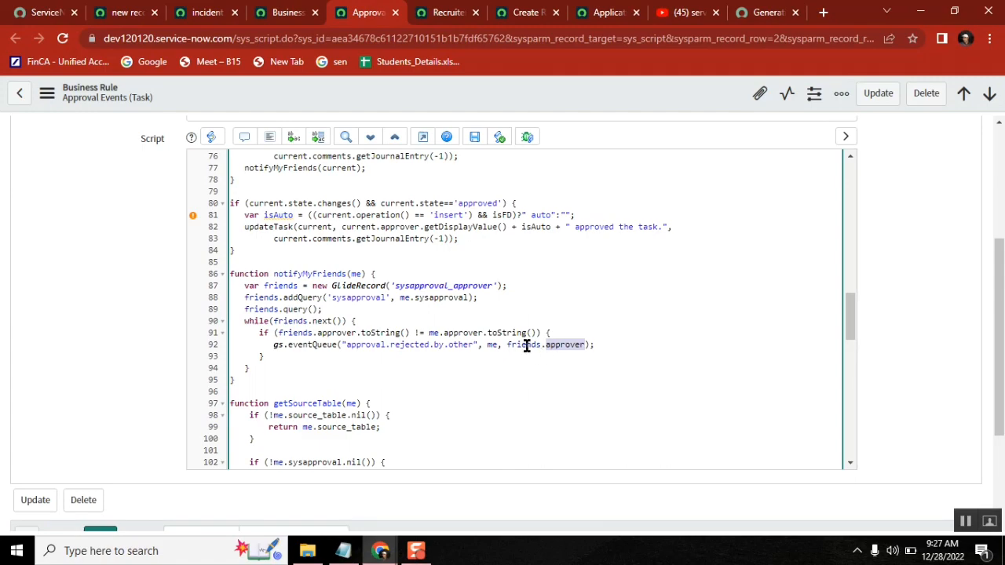
{"action": "double_click", "coordinate": [523, 344]}
{"action": "double_click", "coordinate": [554, 344]}
{"action": "left_click", "coordinate": [515, 345]}
{"action": "double_click", "coordinate": [491, 345]}
Review the getSourceTable and updateTask functions, recheck the eventQueue arguments, and go back to the script's opening functions.
{"action": "left_click_drag", "start_coordinate": [851, 323], "coordinate": [855, 358]}
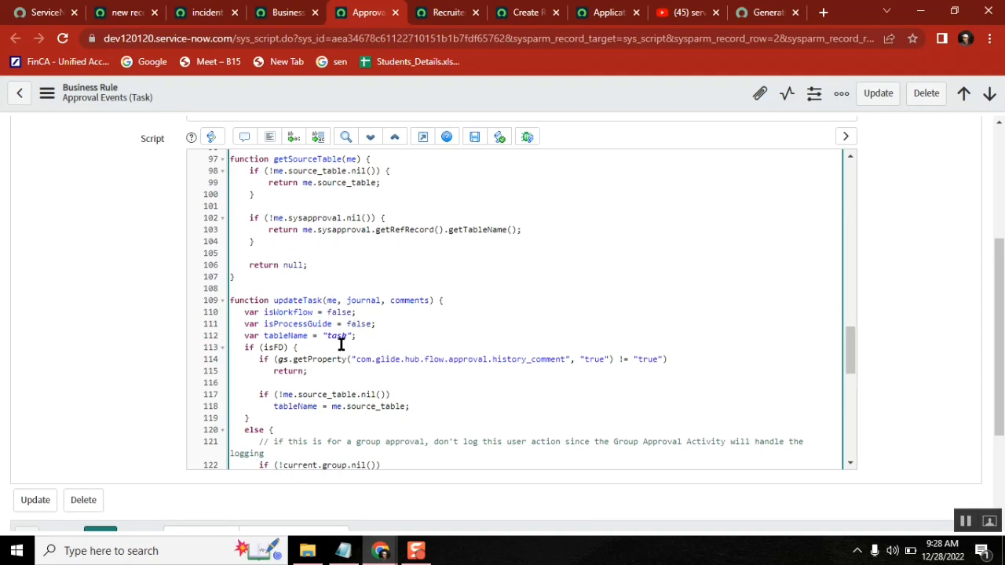
{"action": "left_click_drag", "start_coordinate": [855, 348], "coordinate": [853, 307]}
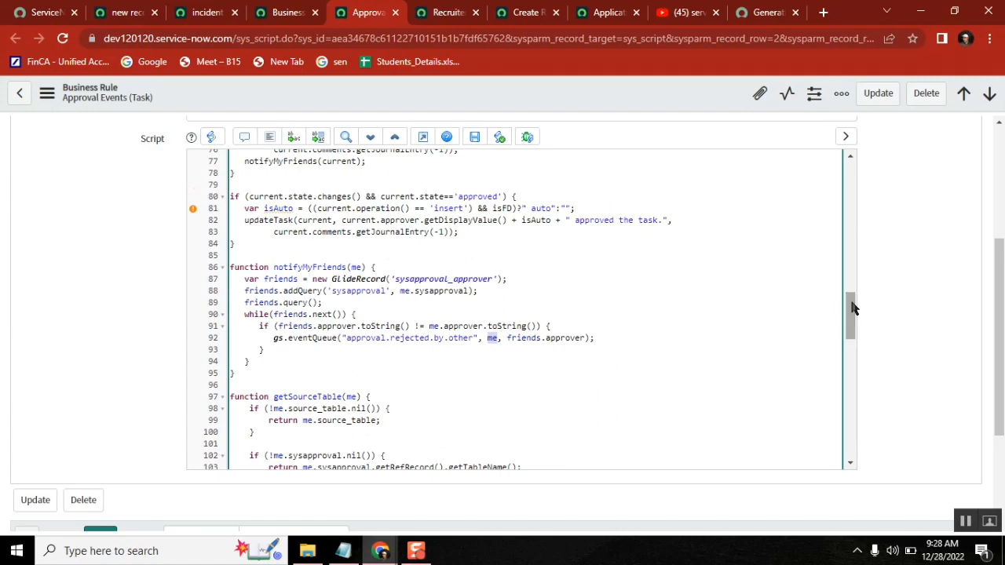
{"action": "left_click", "coordinate": [591, 340]}
{"action": "left_click_drag", "start_coordinate": [601, 338], "coordinate": [487, 338]}
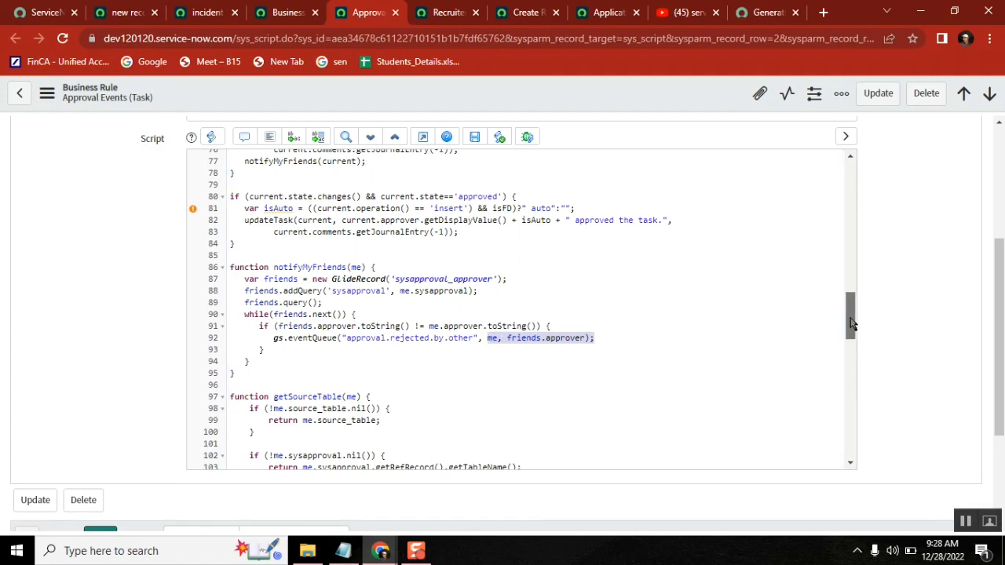
{"action": "left_click_drag", "start_coordinate": [852, 322], "coordinate": [849, 206]}
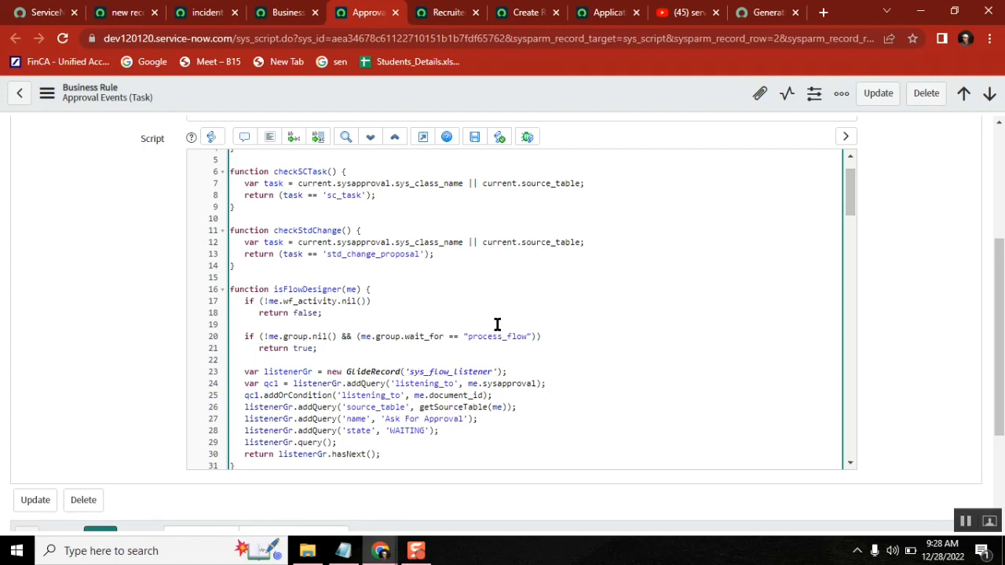
Switch to the Class57_.txt notes in Notepad and review the event and notification entries under the YouTube notification link.
{"action": "left_click", "coordinate": [343, 551]}
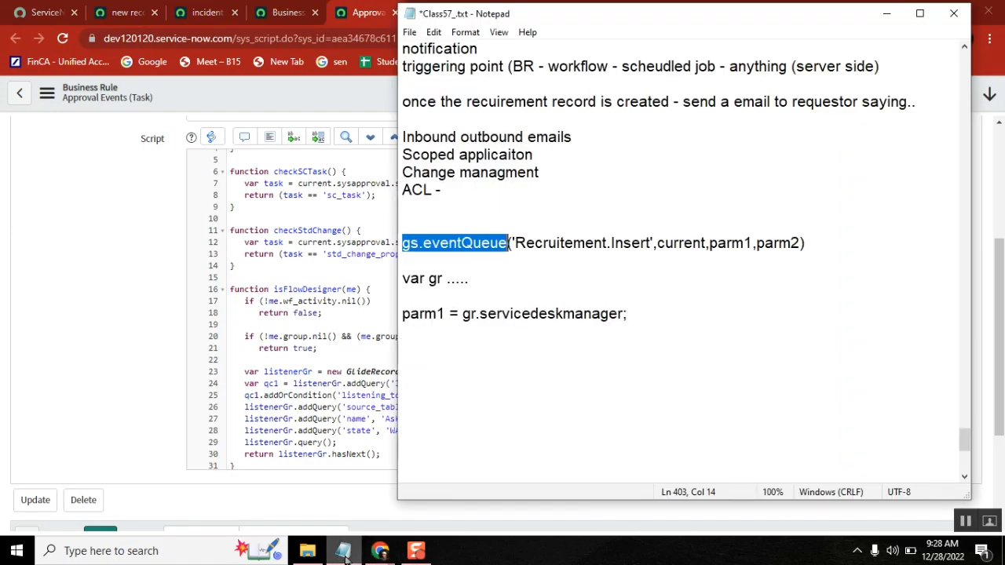
{"action": "left_click", "coordinate": [492, 193]}
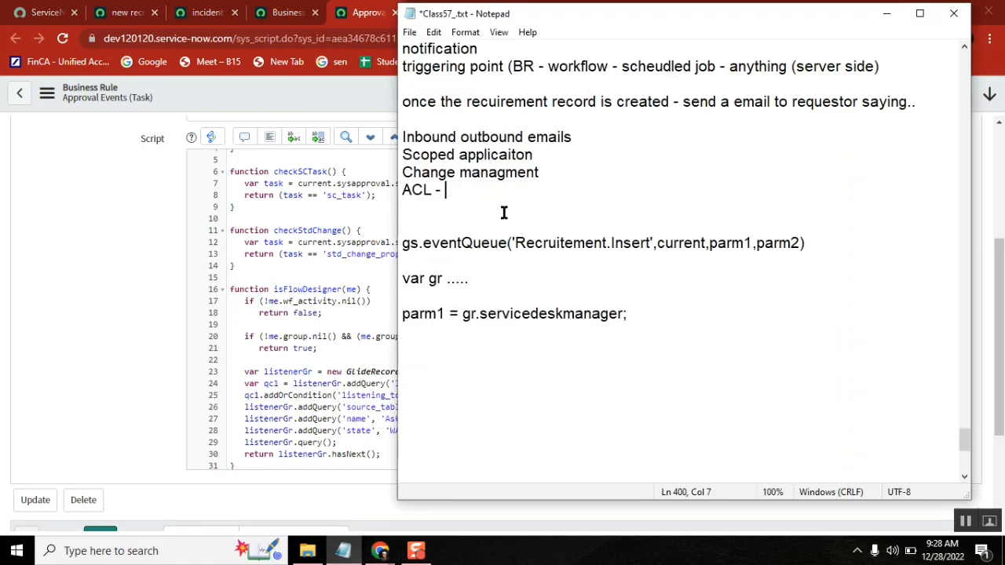
{"action": "left_click", "coordinate": [504, 212]}
{"action": "key", "text": "Up"}
{"action": "key", "text": "Up"}
{"action": "key", "text": "Up"}
{"action": "key", "text": "Up"}
{"action": "key", "text": "Up"}
{"action": "key", "text": "Up"}
{"action": "key", "text": "Up"}
{"action": "key", "text": "Up"}
{"action": "key", "text": "Up"}
{"action": "key", "text": "Up"}
{"action": "key", "text": "Up"}
{"action": "key", "text": "Up"}
{"action": "key", "text": "Up"}
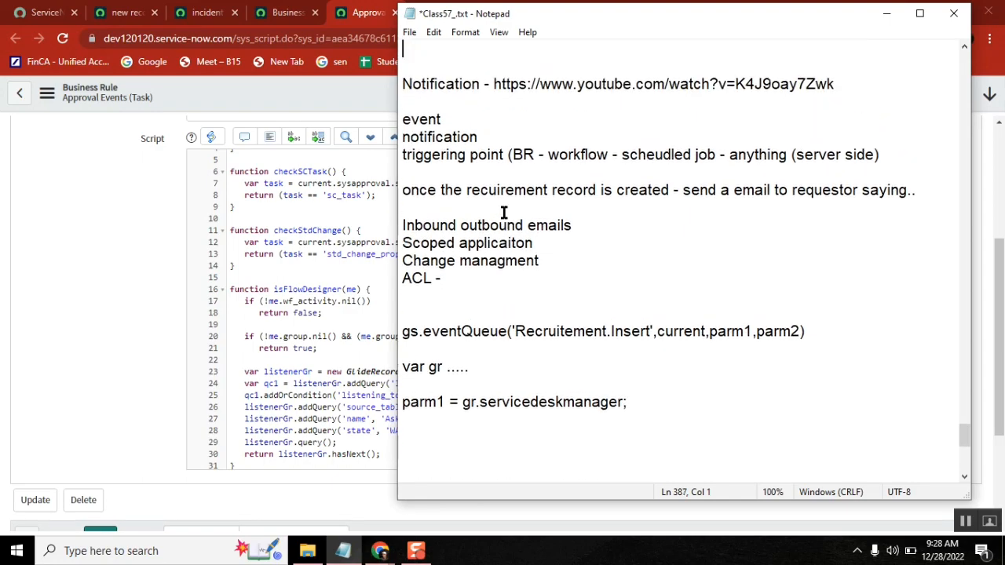
{"action": "key", "text": "Down"}
{"action": "key", "text": "Down"}
{"action": "key", "text": "Down"}
{"action": "key", "text": "shift+Right"}
{"action": "key", "text": "shift+Right"}
{"action": "key", "text": "shift+Right"}
{"action": "key", "text": "shift+Right"}
{"action": "key", "text": "shift+Right"}
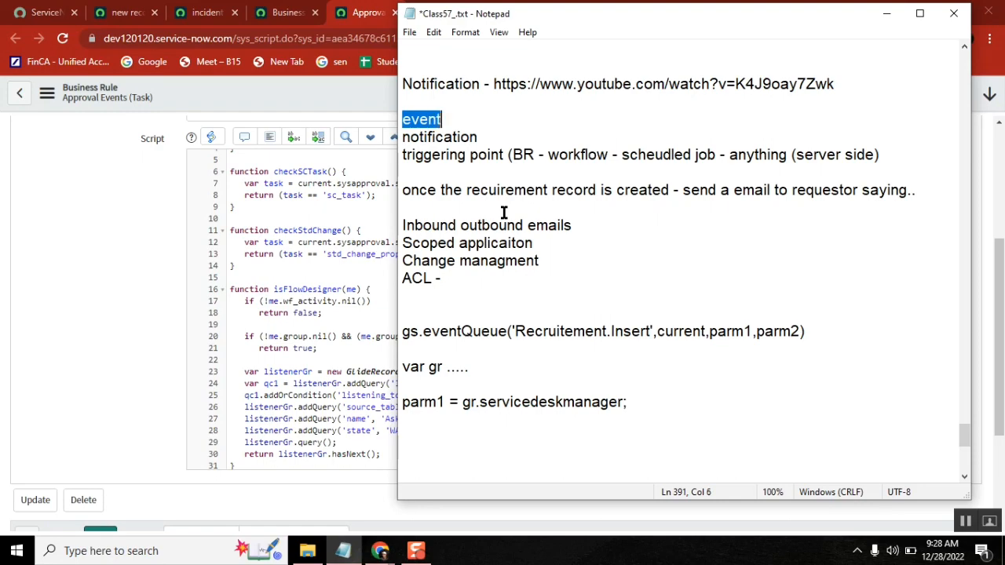
{"action": "key", "text": "Right"}
{"action": "key", "text": "Down"}
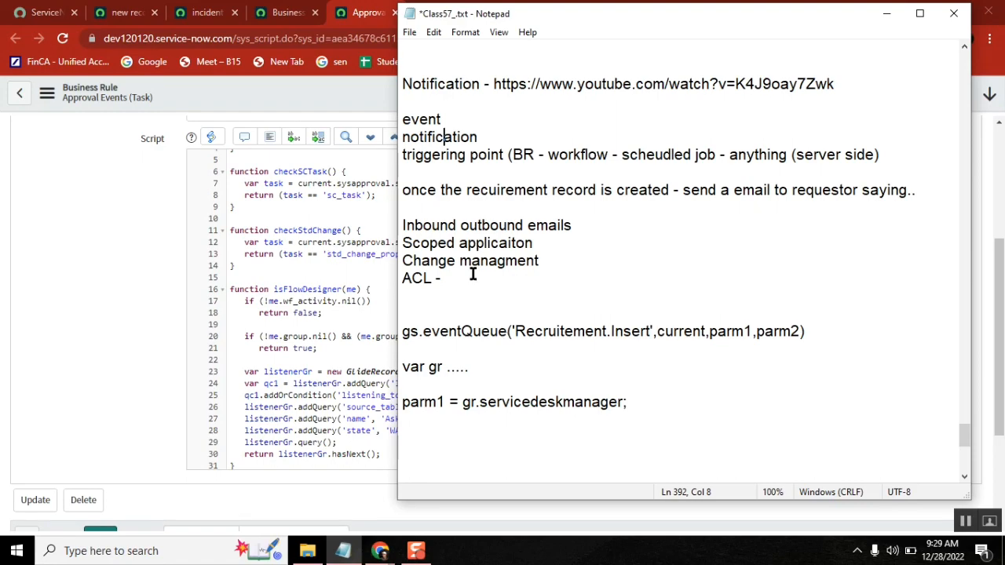
Compare the gs.eventQueue call and its Recruitement.Insert arguments with the event and notification entries in the notes.
{"action": "double_click", "coordinate": [457, 329]}
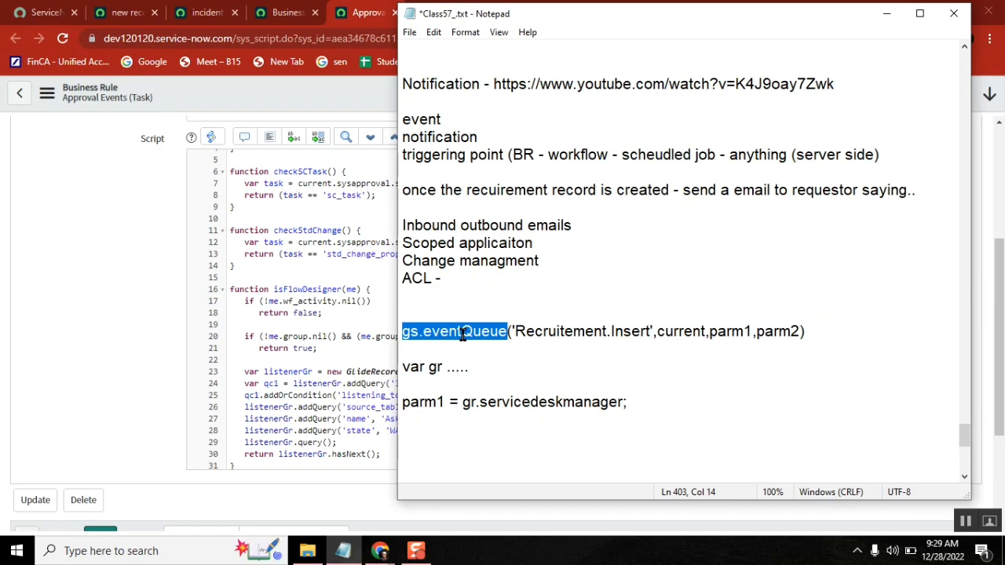
{"action": "double_click", "coordinate": [434, 120]}
{"action": "double_click", "coordinate": [437, 136]}
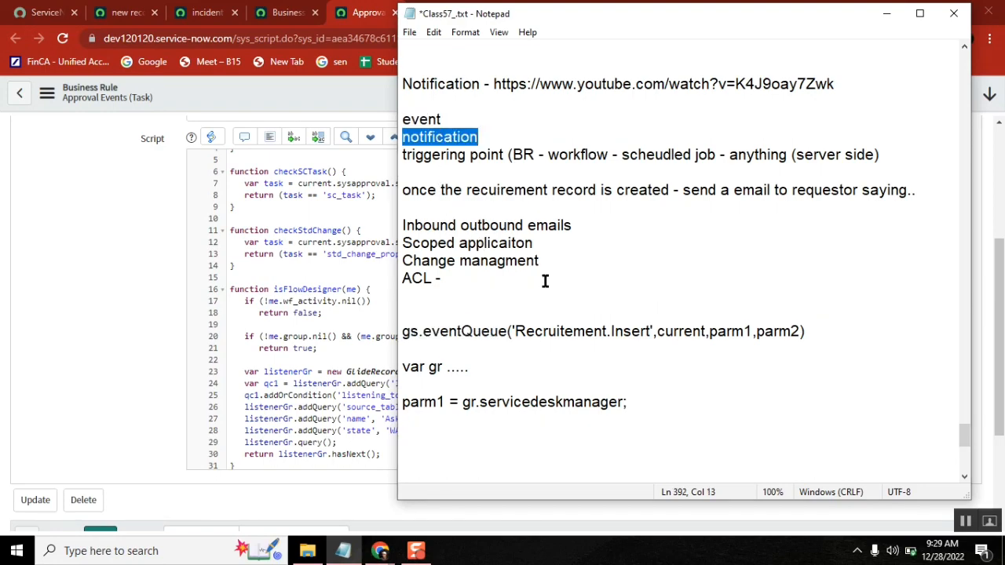
{"action": "double_click", "coordinate": [574, 333]}
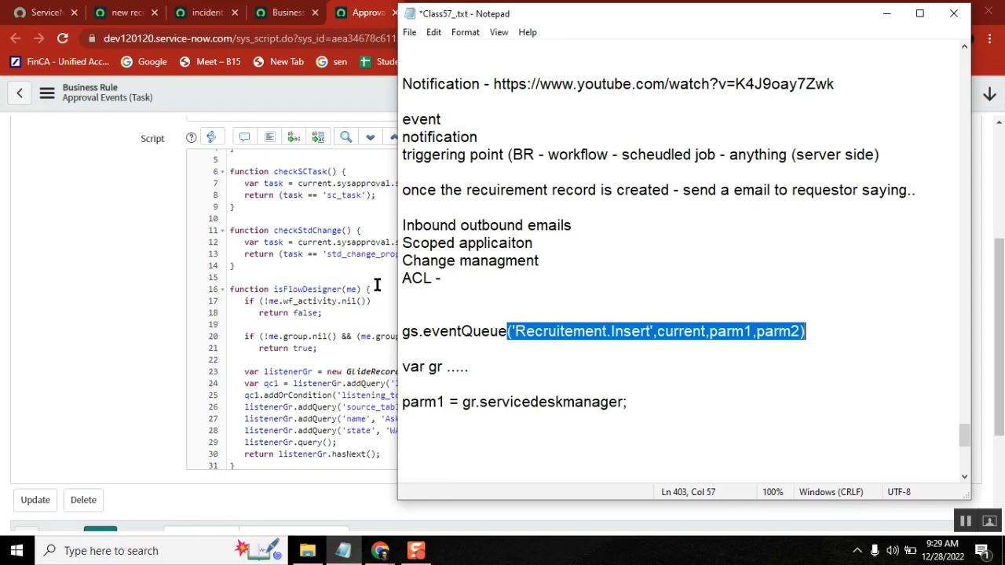
Switch to the YouTube results in Chrome, copy the link of the Basico ServiceNow Learning video on event-driven email notifications, and return to Notepad.
{"action": "left_click", "coordinate": [143, 224]}
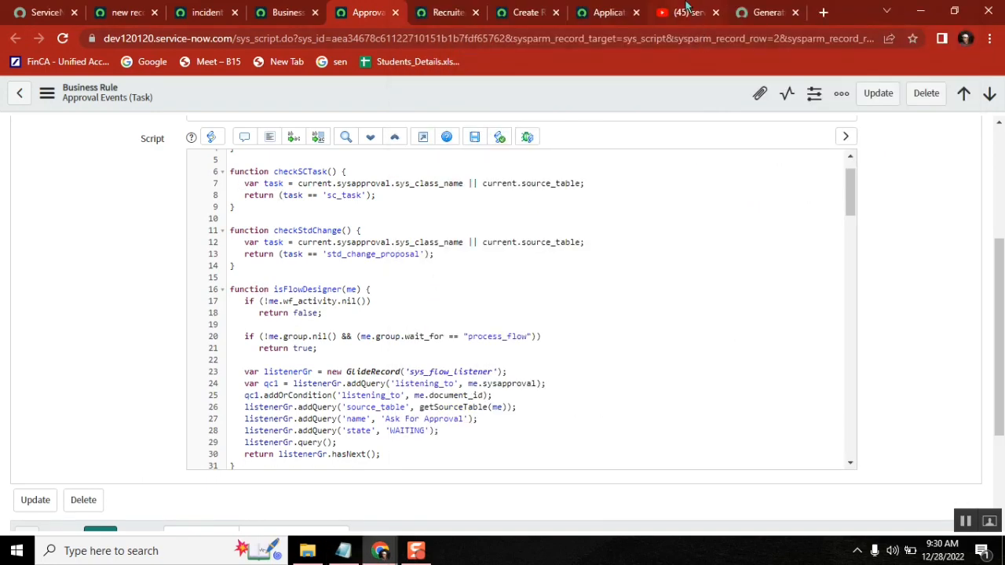
{"action": "left_click", "coordinate": [685, 9]}
{"action": "mouse_move", "coordinate": [357, 362]}
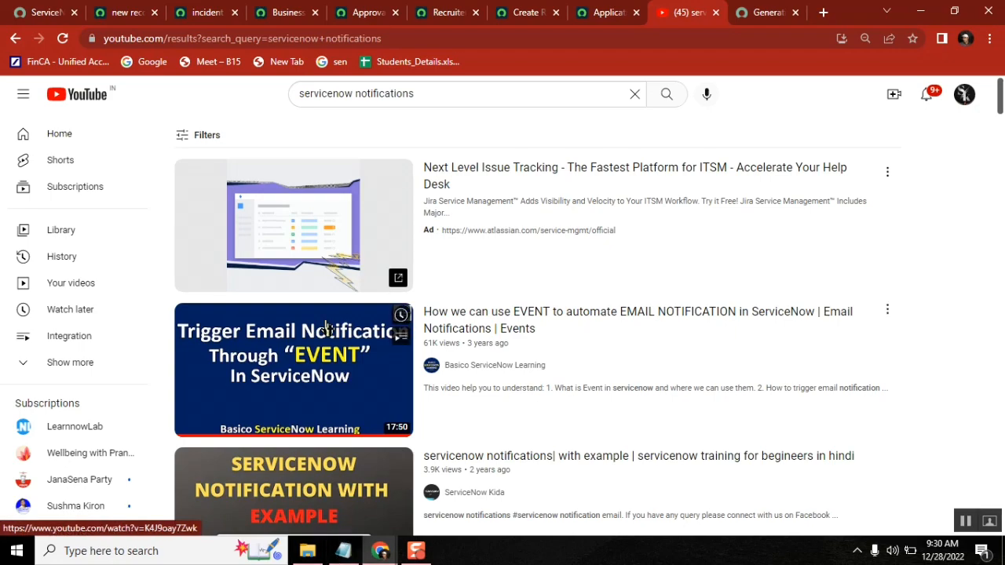
{"action": "right_click", "coordinate": [493, 311]}
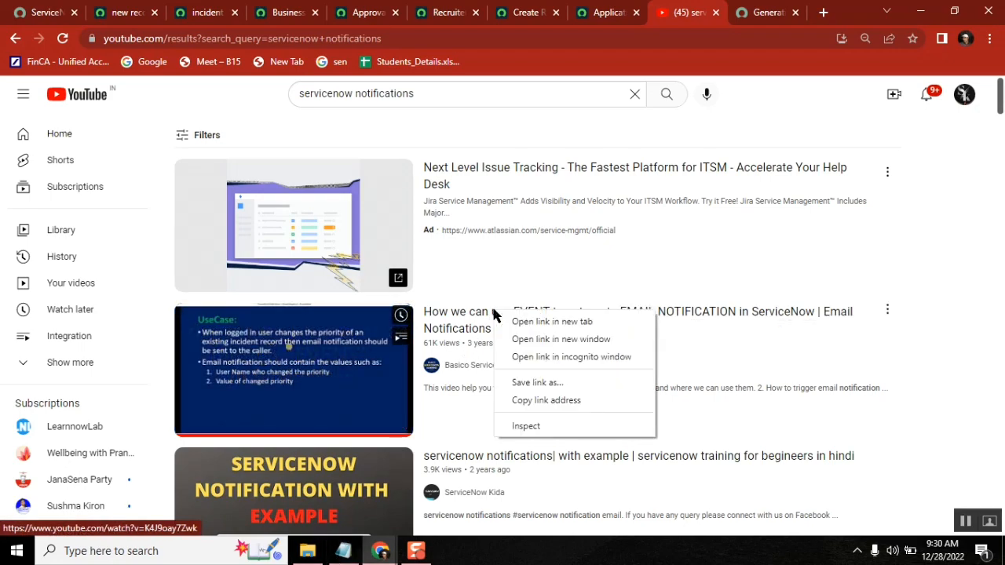
{"action": "left_click", "coordinate": [547, 400]}
{"action": "left_click", "coordinate": [343, 550]}
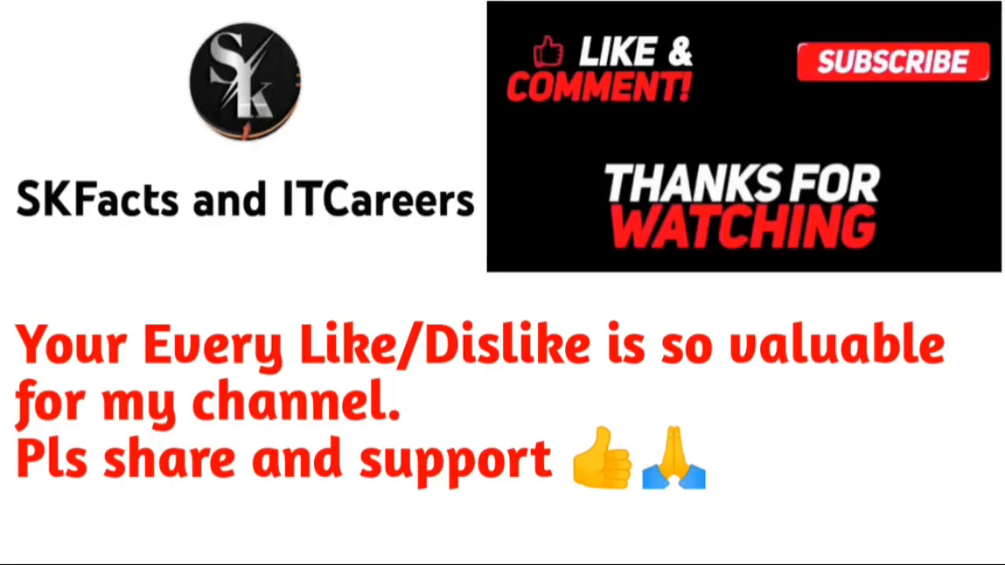